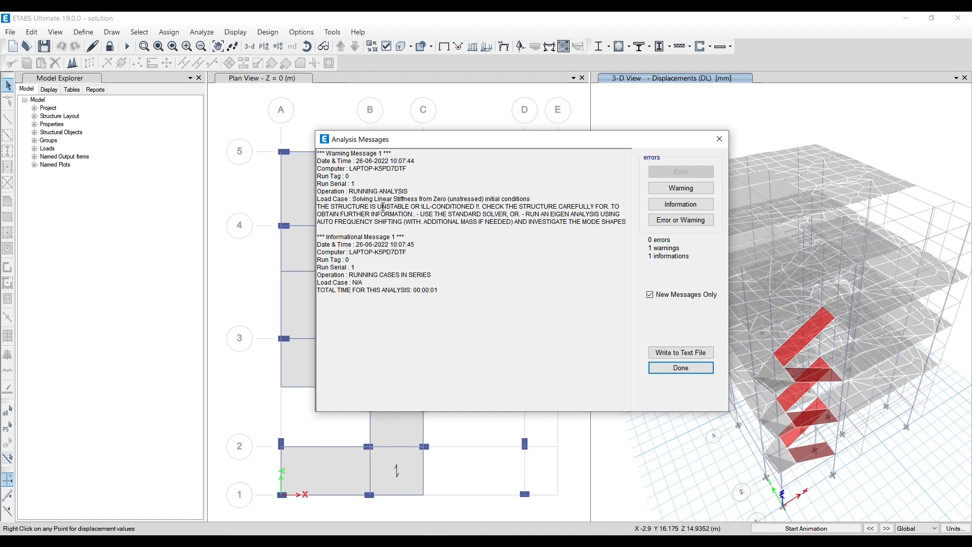
Examine the instability warning in the analysis messages and close the message window
{"action": "left_click_drag", "start_coordinate": [477, 207], "coordinate": [317, 207]}
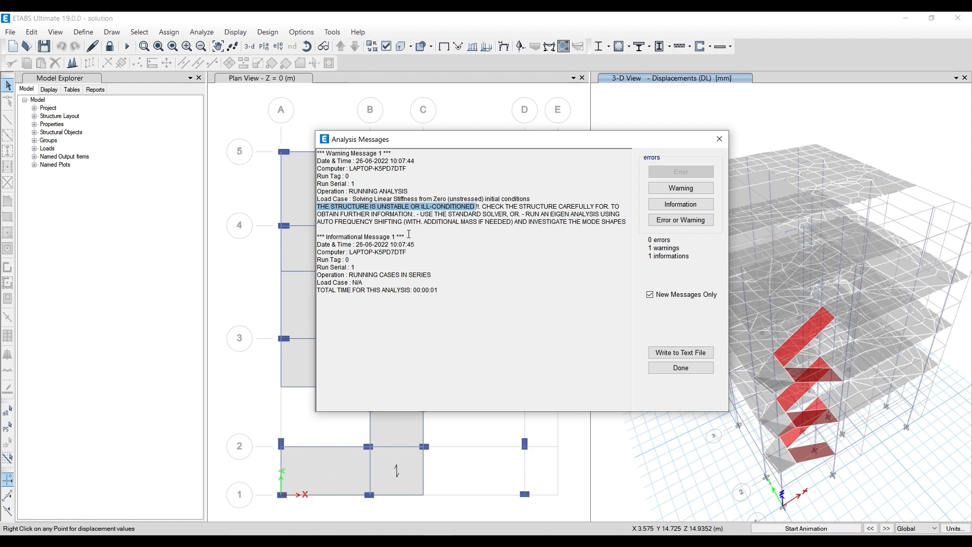
{"action": "left_click_drag", "start_coordinate": [479, 138], "coordinate": [476, 125]}
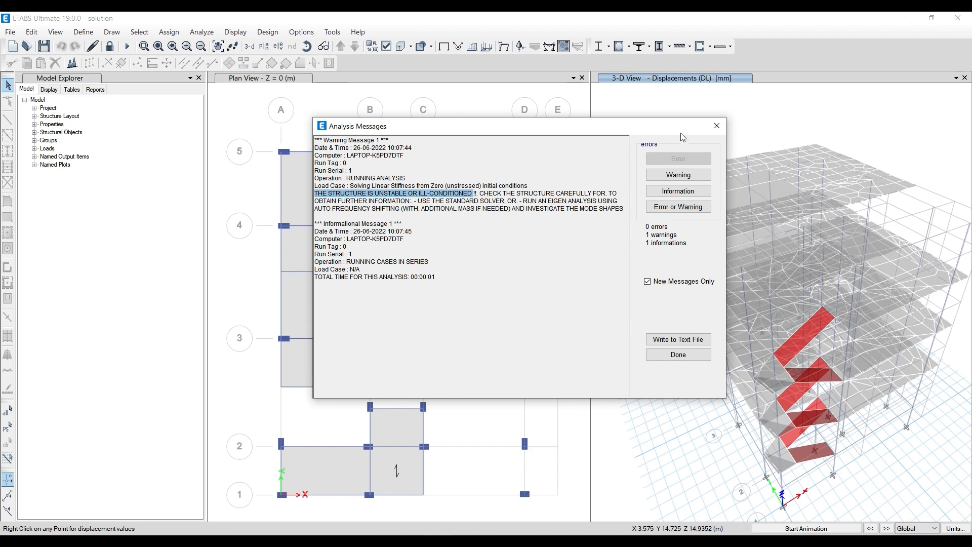
{"action": "left_click", "coordinate": [717, 133]}
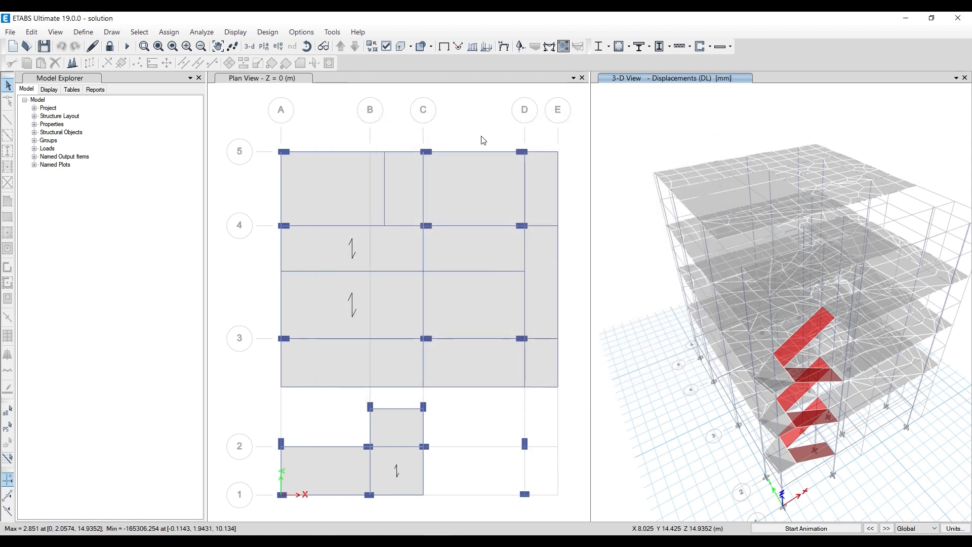
Unlock the analysed model for editing and accept deletion of the analysis results
{"action": "left_click", "coordinate": [193, 32]}
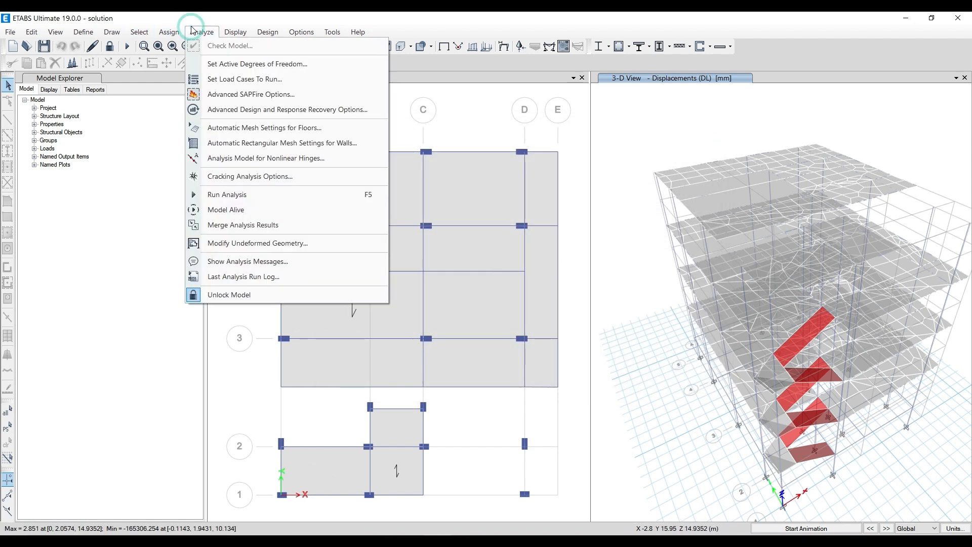
{"action": "left_click", "coordinate": [191, 32]}
{"action": "left_click", "coordinate": [110, 48]}
{"action": "left_click", "coordinate": [502, 326]}
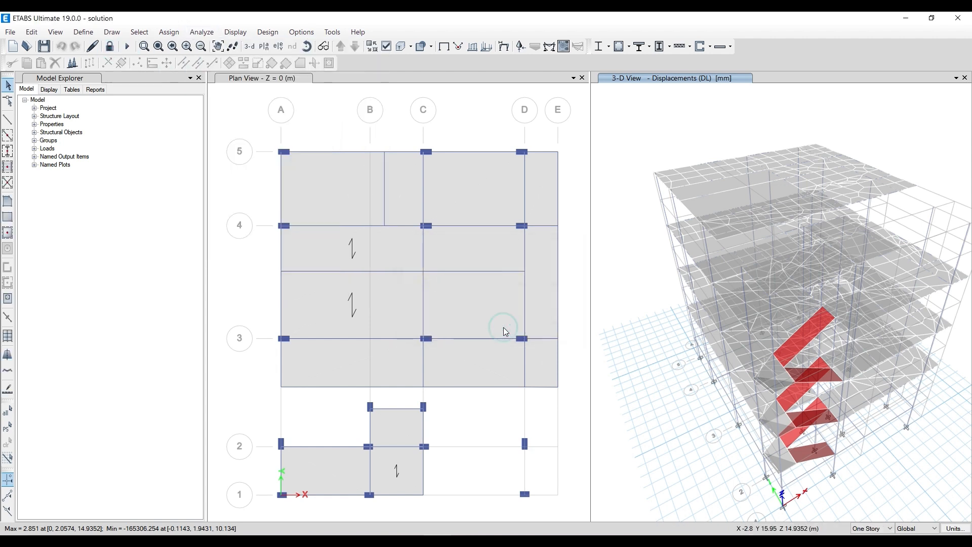
Check the model with a 1 mm length tolerance and all joint, frame, shell and other checks enabled
{"action": "left_click", "coordinate": [201, 32]}
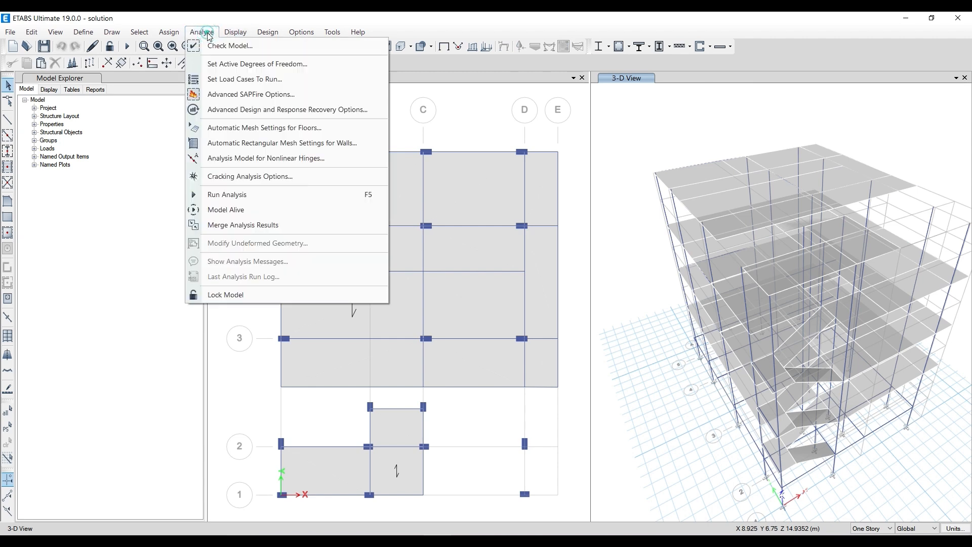
{"action": "left_click", "coordinate": [220, 51]}
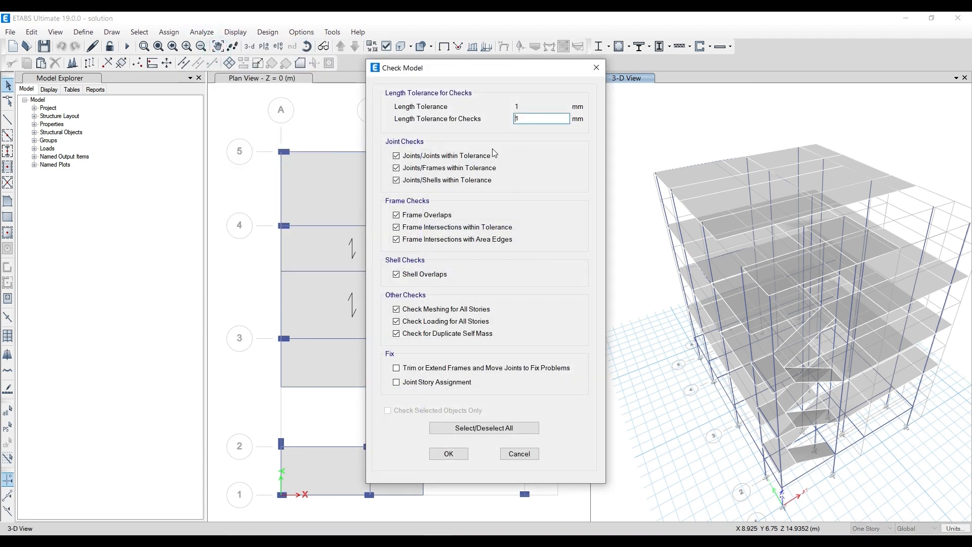
{"action": "left_click_drag", "start_coordinate": [487, 73], "coordinate": [547, 72]}
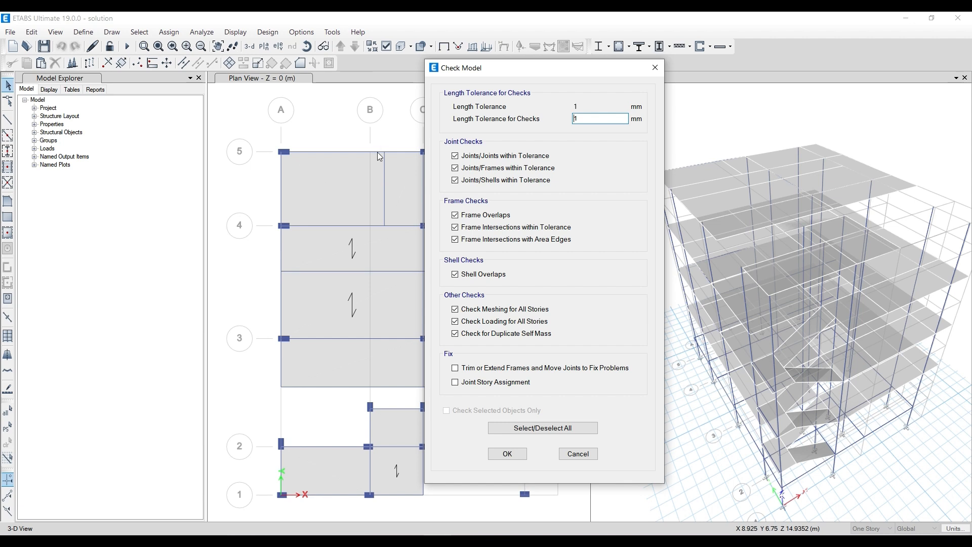
{"action": "left_click", "coordinate": [508, 454]}
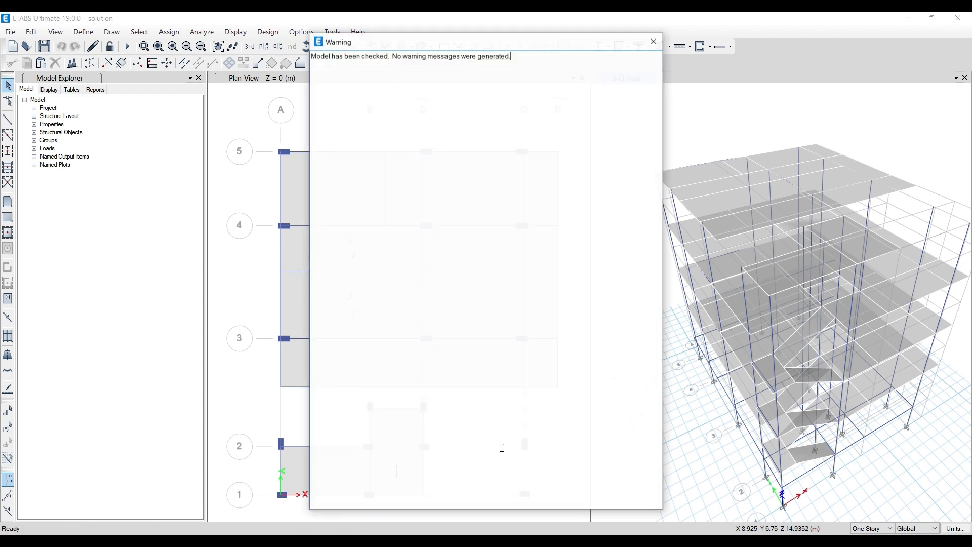
{"action": "left_click", "coordinate": [653, 41]}
Repeat the model check with the length tolerance for checks set to 10 mm
{"action": "left_click", "coordinate": [203, 32]}
{"action": "left_click", "coordinate": [230, 46]}
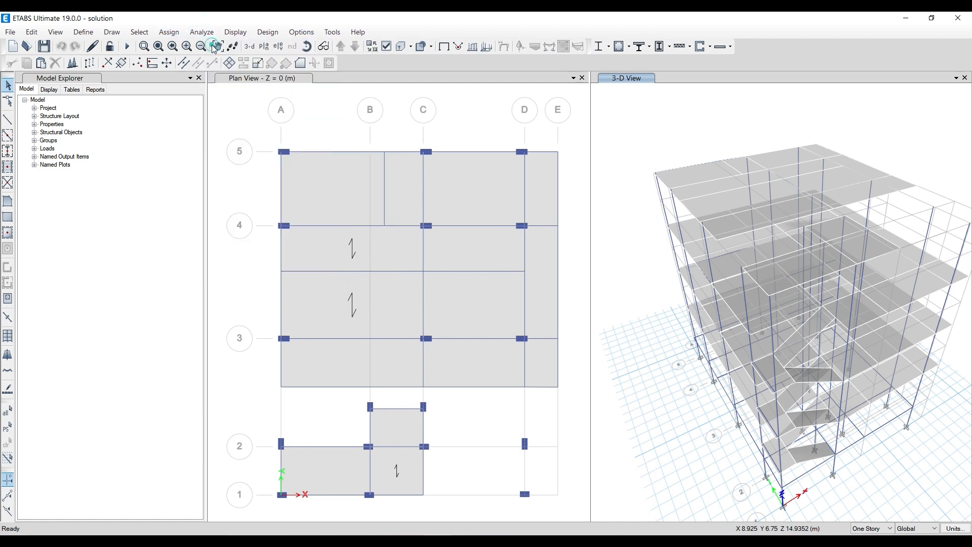
{"action": "left_click", "coordinate": [551, 120]}
{"action": "type", "text": "0"}
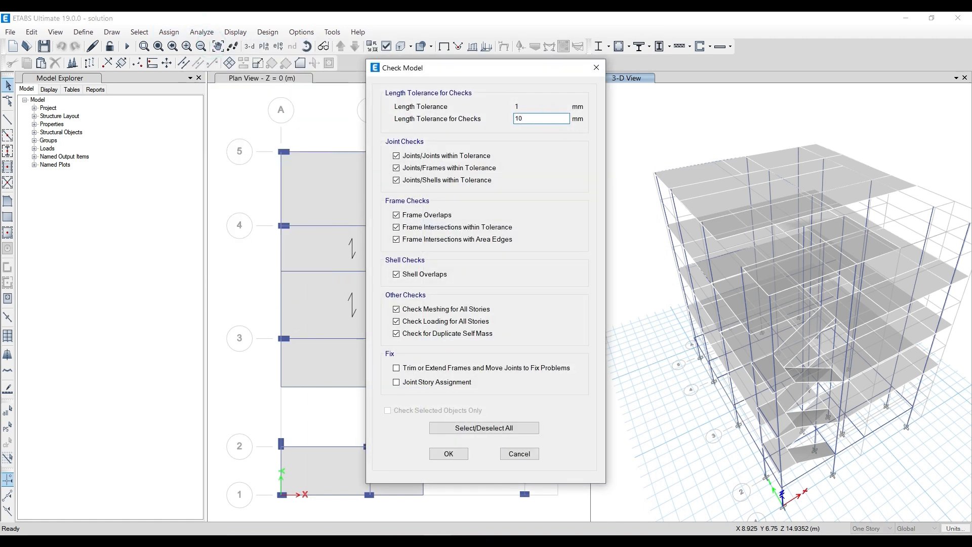
{"action": "left_click", "coordinate": [449, 453]}
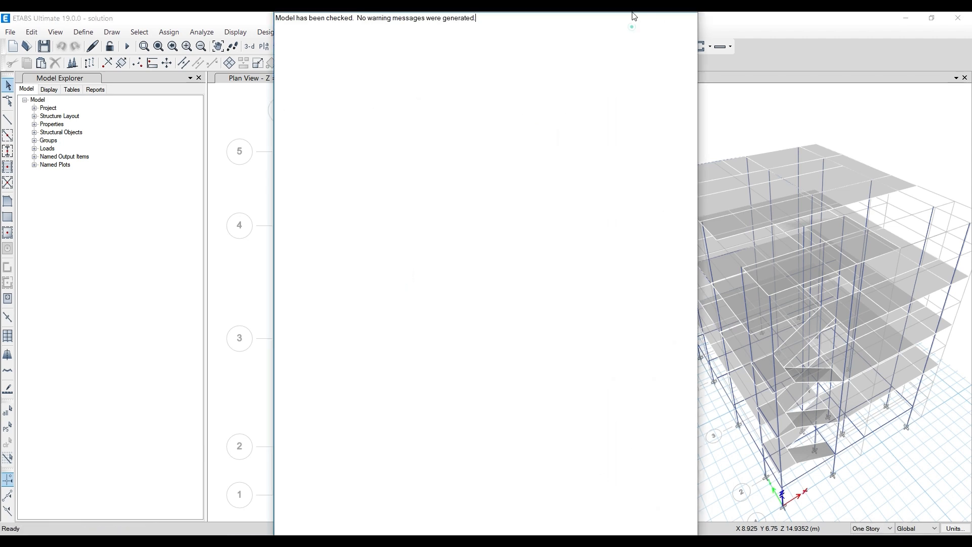
{"action": "left_click", "coordinate": [690, 61]}
Inspect the beam end joint and the adjoining beam at the column on grid C-5, and clear the selection
{"action": "scroll", "coordinate": [429, 151], "scroll_direction": "up", "scroll_amount": 3}
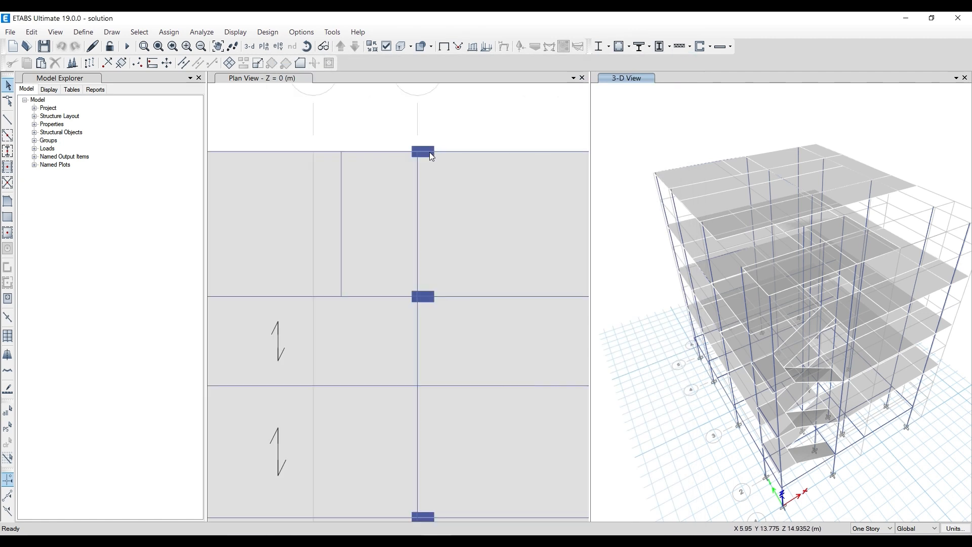
{"action": "scroll", "coordinate": [429, 152], "scroll_direction": "up", "scroll_amount": 4}
{"action": "left_click", "coordinate": [413, 194]}
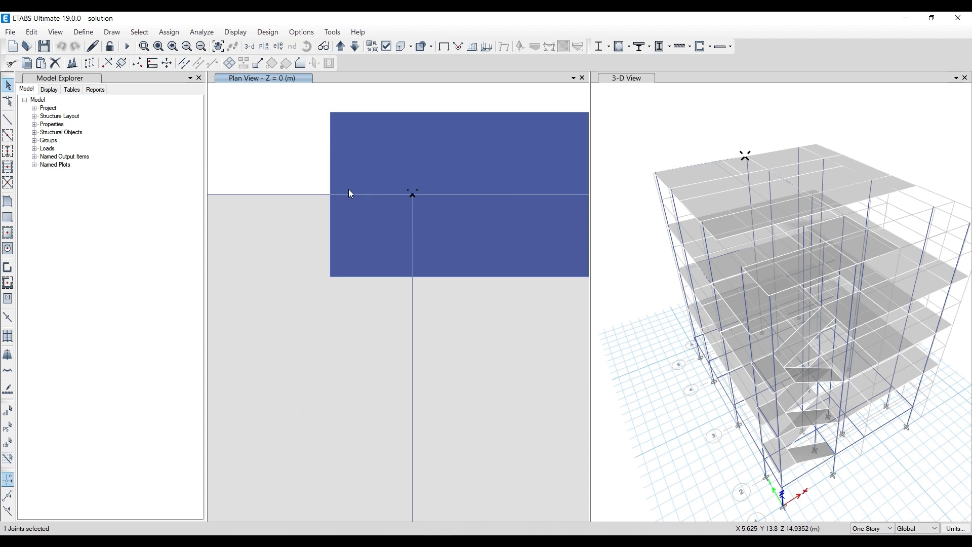
{"action": "scroll", "coordinate": [350, 193], "scroll_direction": "down", "scroll_amount": 2}
{"action": "left_click", "coordinate": [411, 127]}
{"action": "left_click", "coordinate": [305, 139]}
{"action": "left_click", "coordinate": [427, 191]}
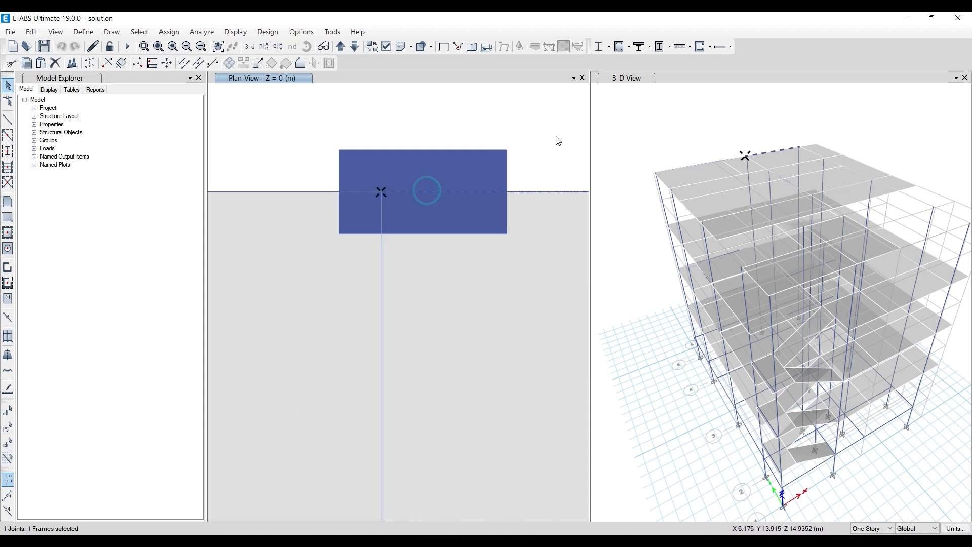
{"action": "key", "text": "Escape"}
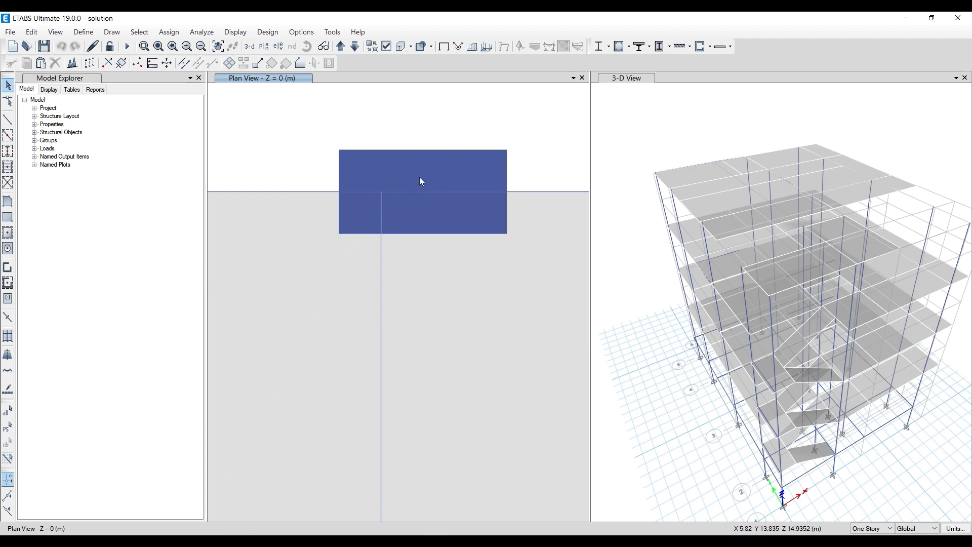
Compare the column's own joint with the beam end joint at grid C-5 by selecting each in plan
{"action": "left_click", "coordinate": [424, 192]}
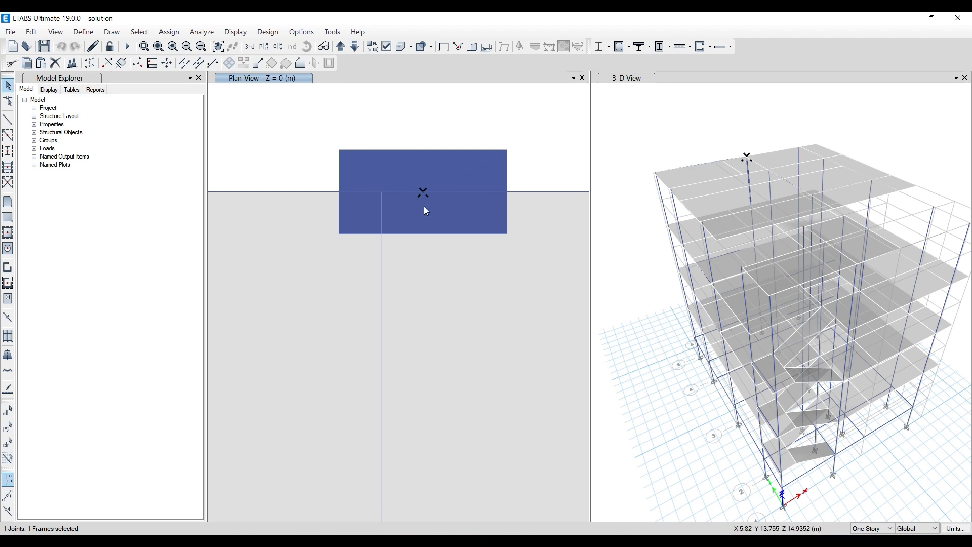
{"action": "left_click", "coordinate": [377, 186]}
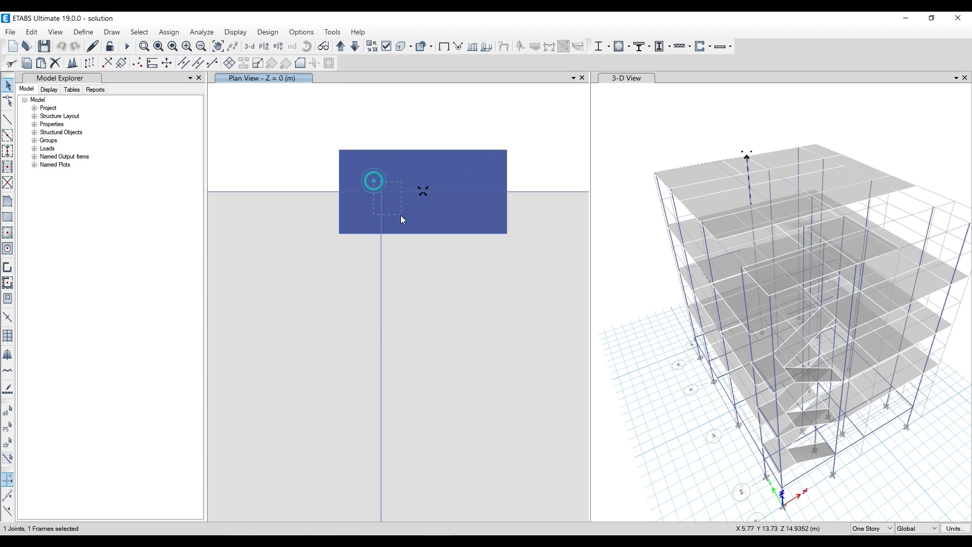
{"action": "left_click", "coordinate": [418, 105]}
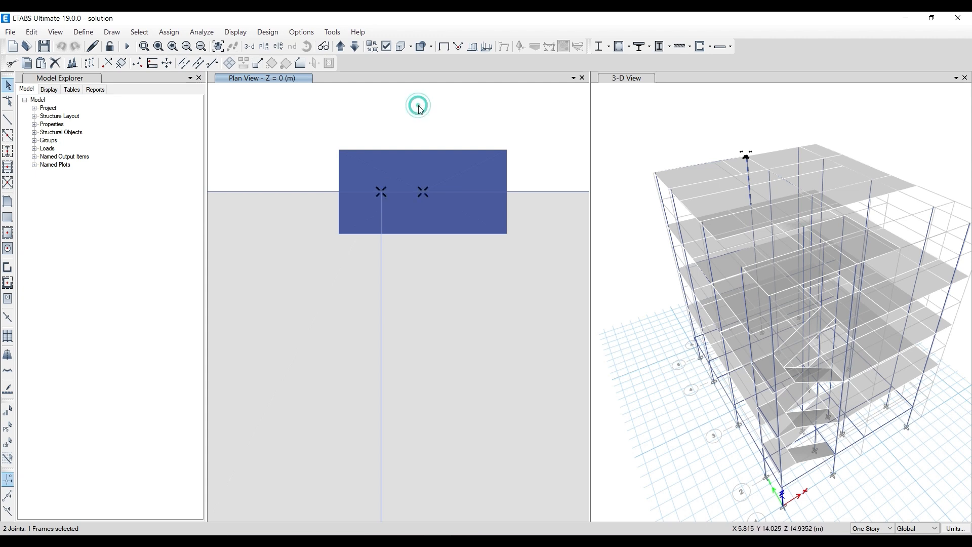
{"action": "left_click", "coordinate": [542, 146]}
{"action": "left_click_drag", "start_coordinate": [370, 178], "coordinate": [404, 209]}
{"action": "key", "text": "Escape"}
{"action": "left_click", "coordinate": [423, 192]}
{"action": "left_click", "coordinate": [429, 114]}
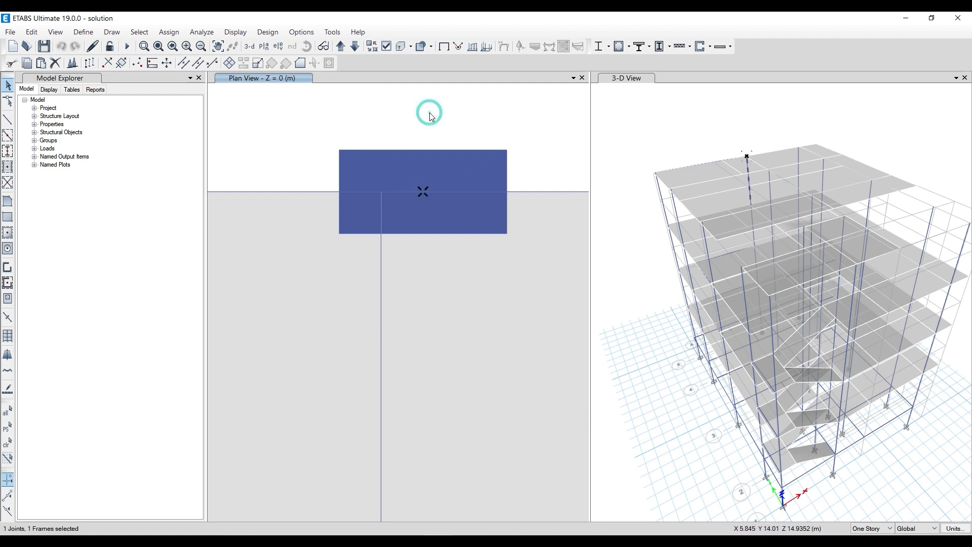
Review the IS 456:2000 concrete frame design preferences, including the minimum eccentricity option, and close them
{"action": "left_click", "coordinate": [273, 35]}
{"action": "mouse_move", "coordinate": [285, 60]}
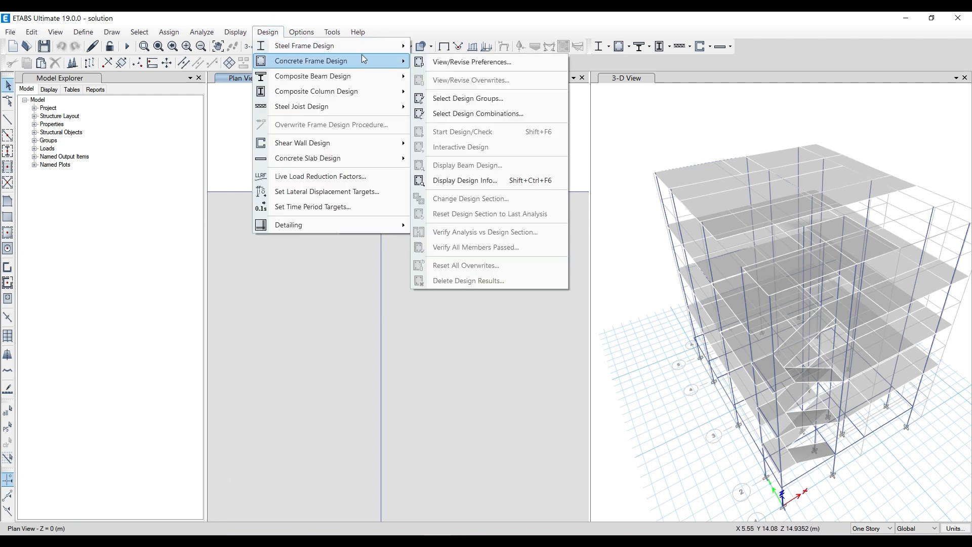
{"action": "left_click", "coordinate": [499, 67]}
{"action": "left_click_drag", "start_coordinate": [429, 96], "coordinate": [385, 101]}
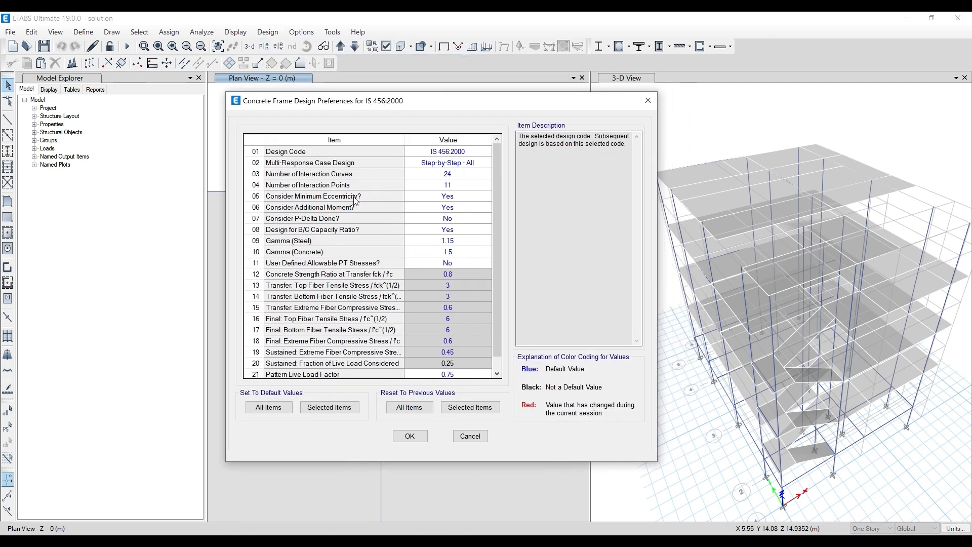
{"action": "left_click_drag", "start_coordinate": [494, 108], "coordinate": [476, 278]}
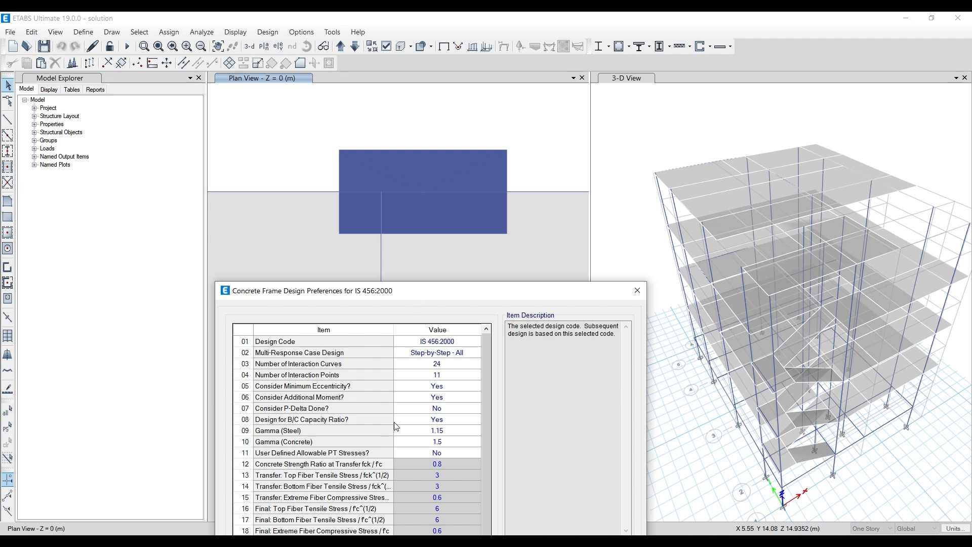
{"action": "left_click_drag", "start_coordinate": [581, 290], "coordinate": [572, 181]}
{"action": "left_click", "coordinate": [628, 180]}
{"action": "scroll", "coordinate": [421, 168], "scroll_direction": "down", "scroll_amount": 6}
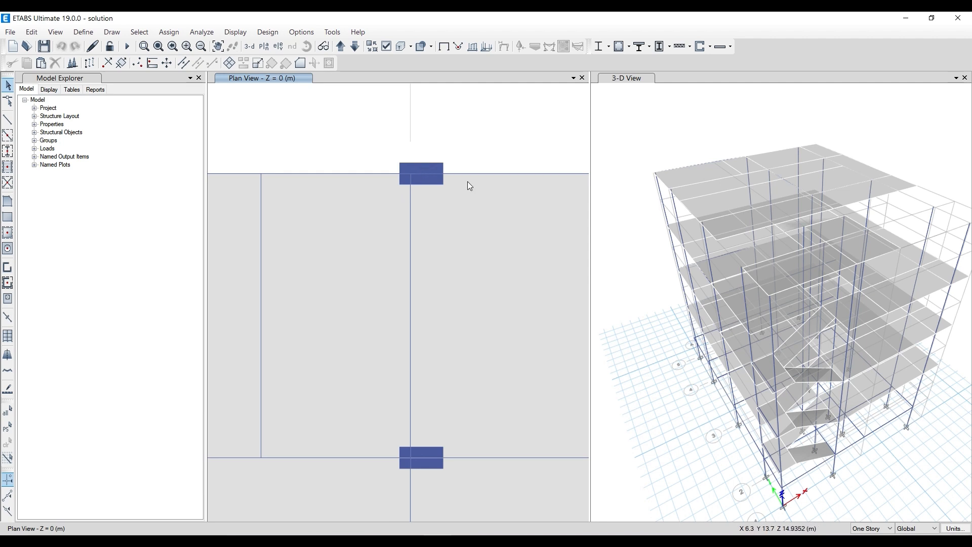
{"action": "scroll", "coordinate": [419, 178], "scroll_direction": "up", "scroll_amount": 6}
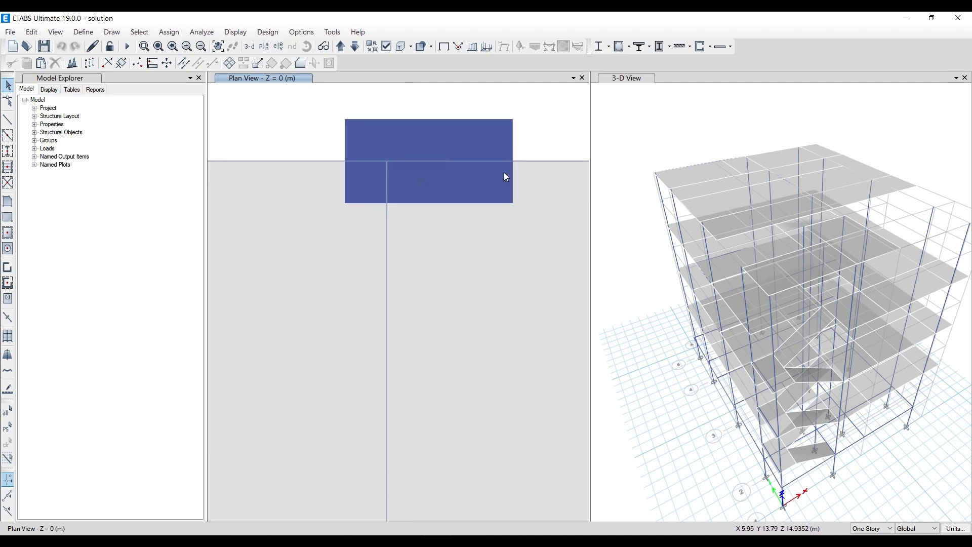
{"action": "scroll", "coordinate": [445, 171], "scroll_direction": "down", "scroll_amount": 3}
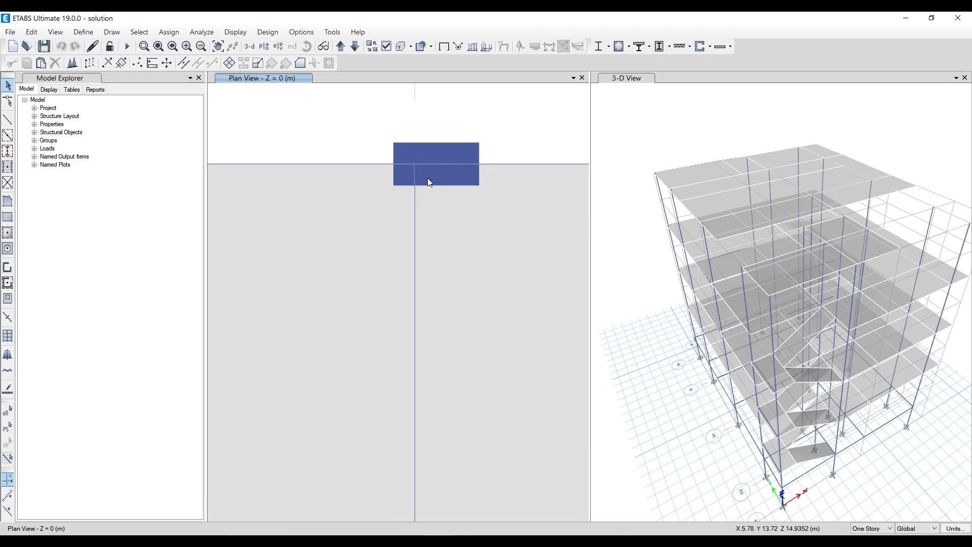
Try placing a Column 9"x9" just outside the slab near the column on grid A-4, and undo the placement
{"action": "left_click", "coordinate": [8, 151]}
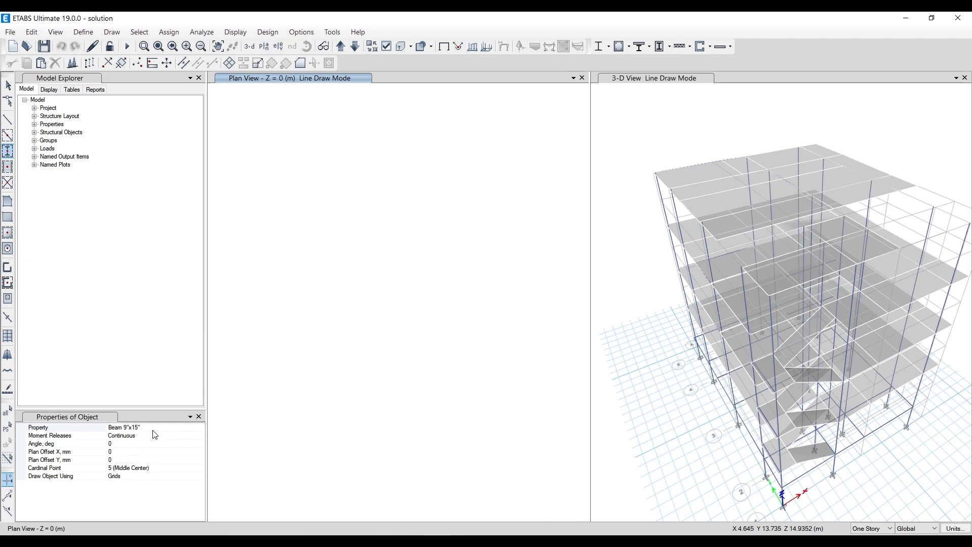
{"action": "left_click", "coordinate": [161, 427]}
{"action": "left_click", "coordinate": [200, 428]}
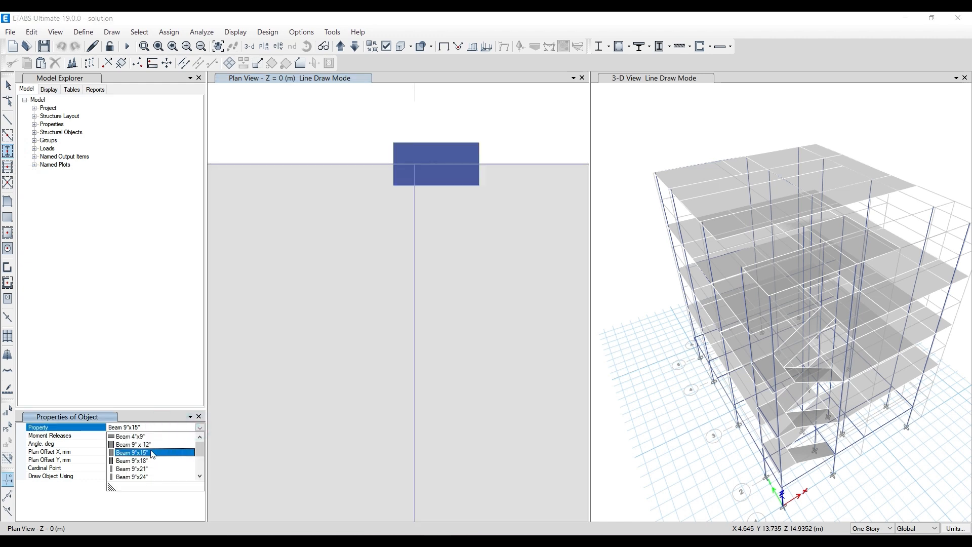
{"action": "scroll", "coordinate": [153, 454], "scroll_direction": "down", "scroll_amount": 5}
{"action": "left_click", "coordinate": [140, 436]}
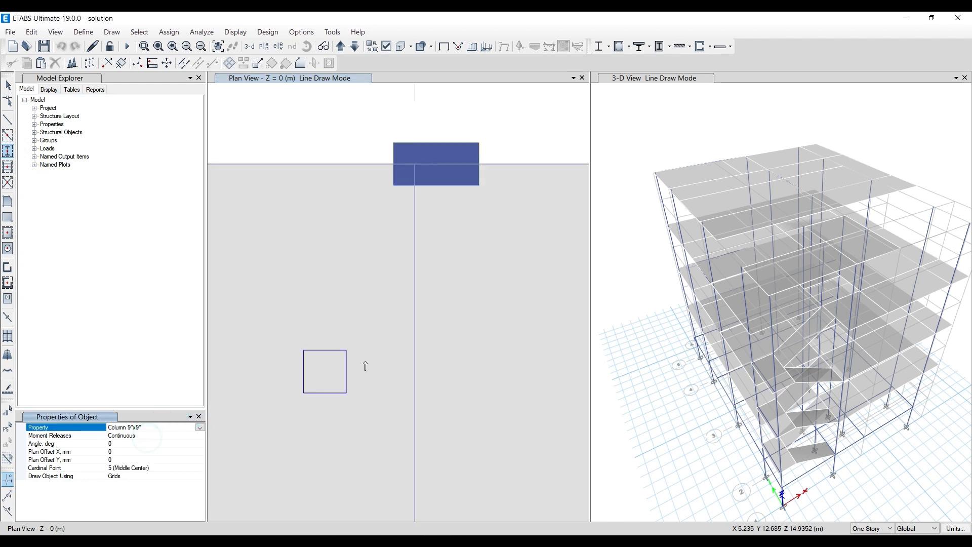
{"action": "scroll", "coordinate": [282, 446], "scroll_direction": "down", "scroll_amount": 5}
{"action": "scroll", "coordinate": [370, 368], "scroll_direction": "up", "scroll_amount": 4}
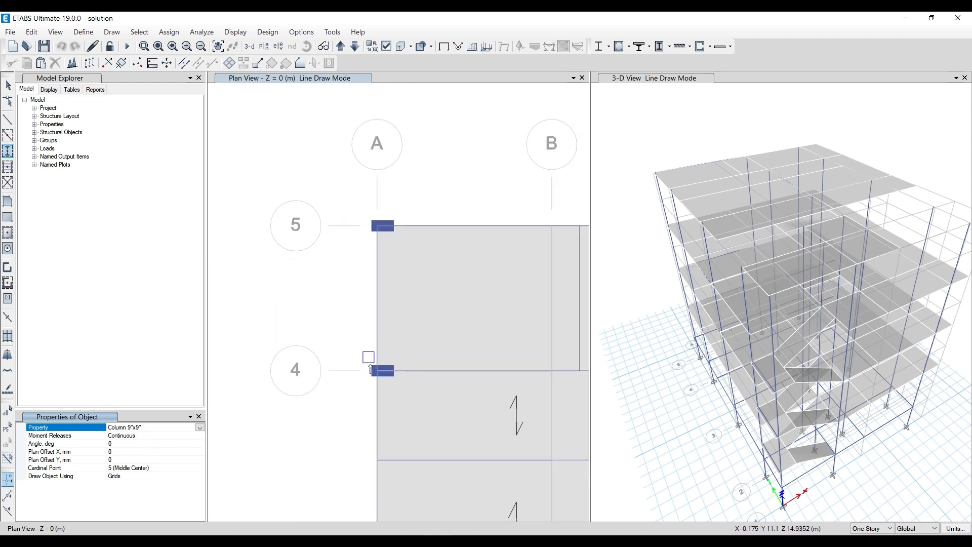
{"action": "scroll", "coordinate": [370, 368], "scroll_direction": "up", "scroll_amount": 3}
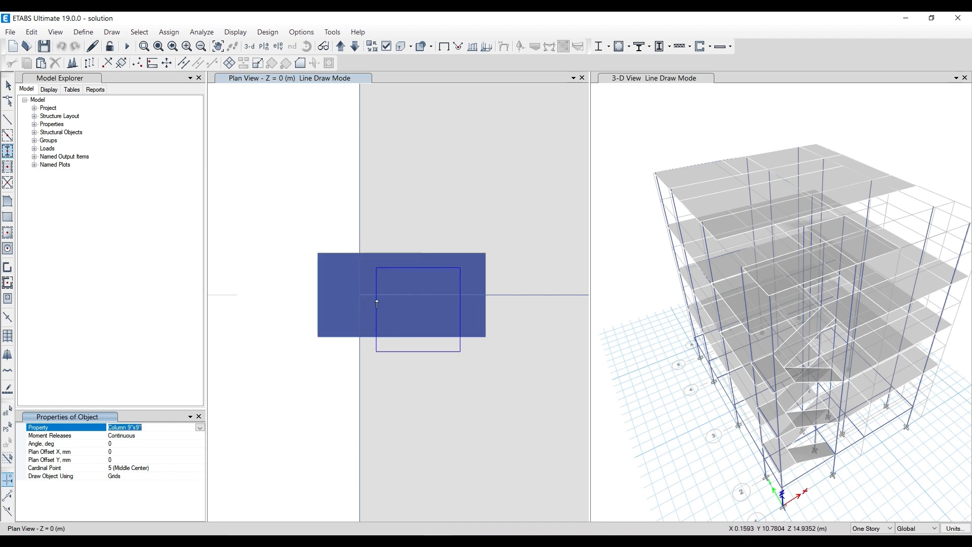
{"action": "left_click", "coordinate": [300, 231]}
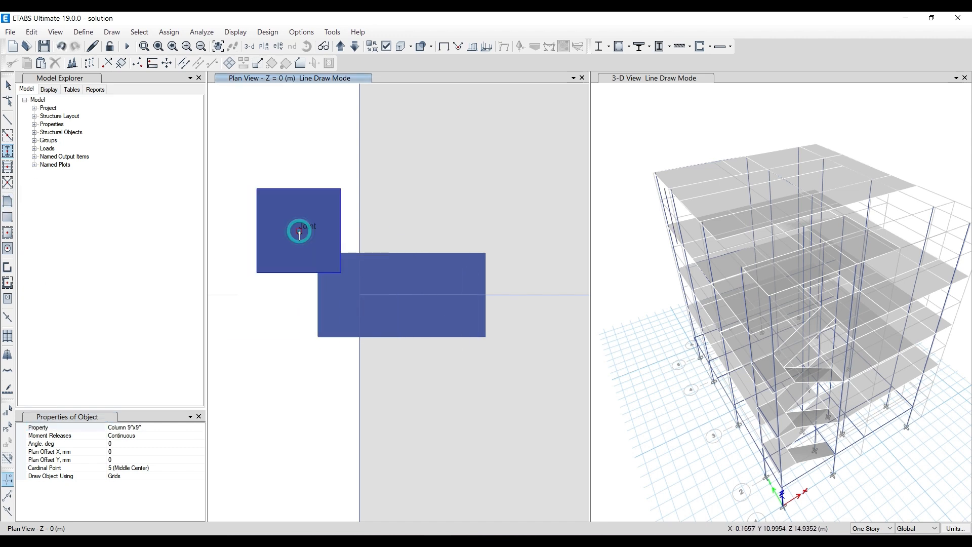
{"action": "key", "text": "Escape"}
{"action": "key", "text": "ctrl+z"}
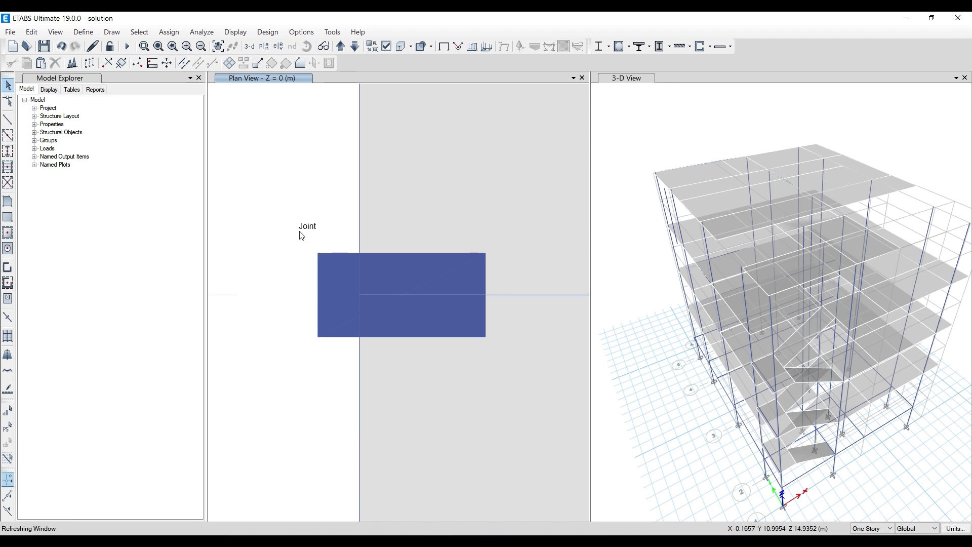
{"action": "scroll", "coordinate": [299, 231], "scroll_direction": "down", "scroll_amount": 2}
{"action": "scroll", "coordinate": [347, 302], "scroll_direction": "down", "scroll_amount": 5}
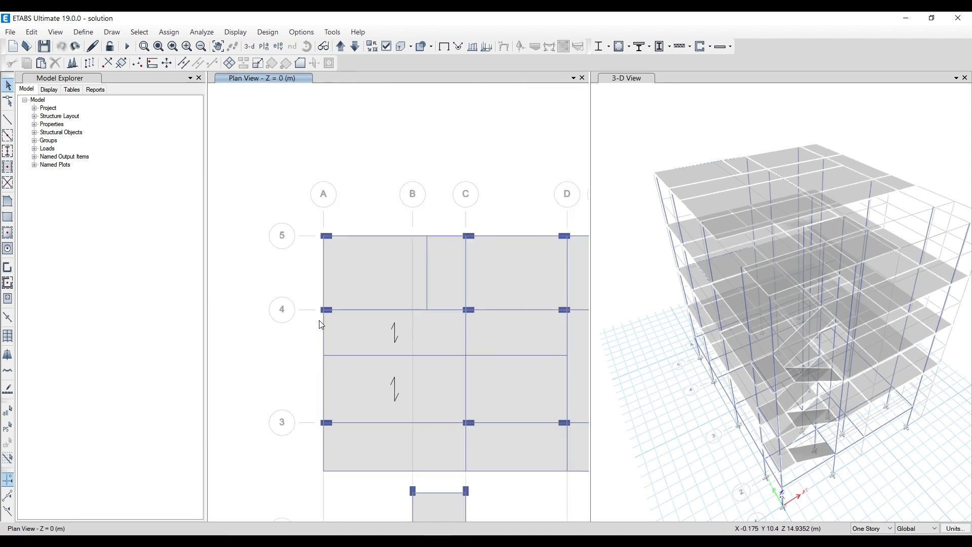
{"action": "scroll", "coordinate": [338, 227], "scroll_direction": "up", "scroll_amount": 2}
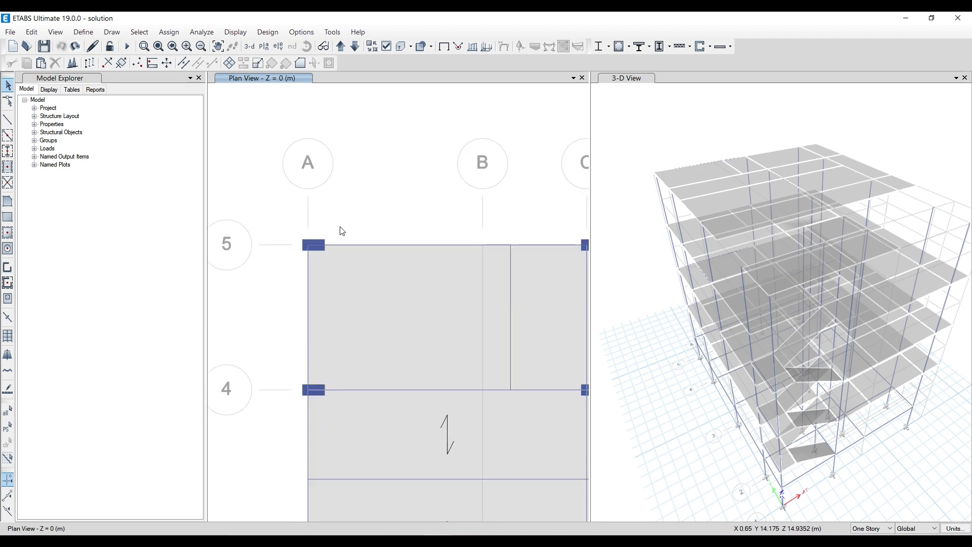
Switch the story selection mode to All Stories and select the full-height column at grid A-5 in plan
{"action": "scroll", "coordinate": [309, 240], "scroll_direction": "up", "scroll_amount": 2}
{"action": "scroll", "coordinate": [320, 239], "scroll_direction": "up", "scroll_amount": 2}
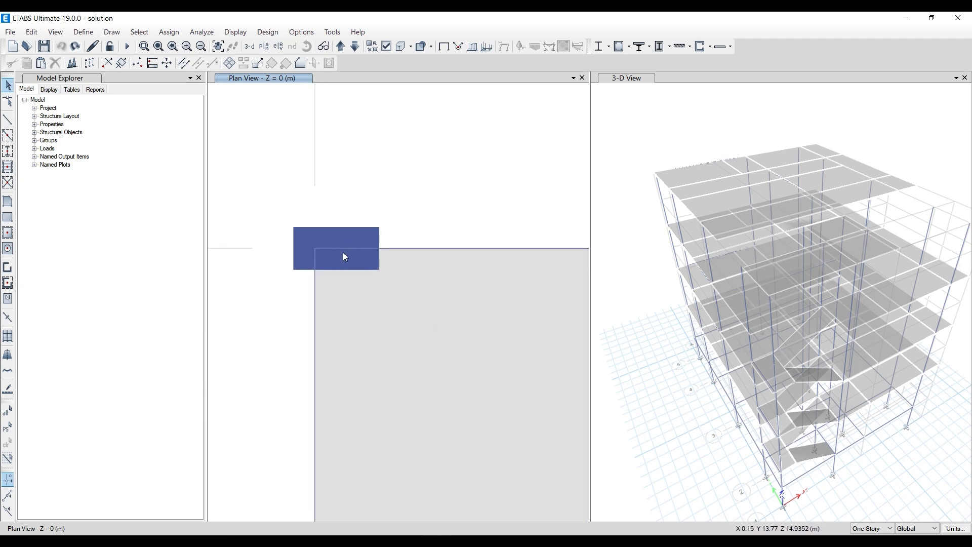
{"action": "scroll", "coordinate": [333, 242], "scroll_direction": "up", "scroll_amount": 2}
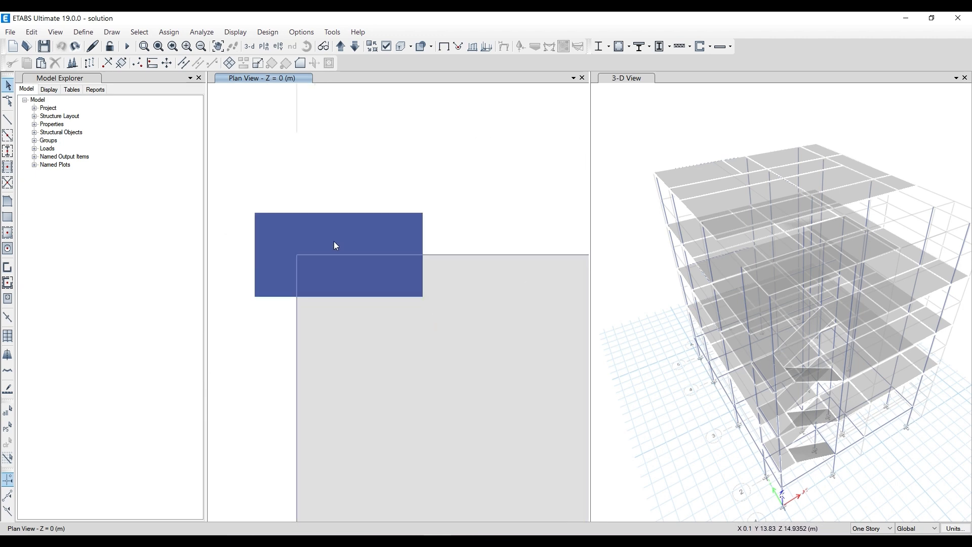
{"action": "scroll", "coordinate": [325, 242], "scroll_direction": "up", "scroll_amount": 2}
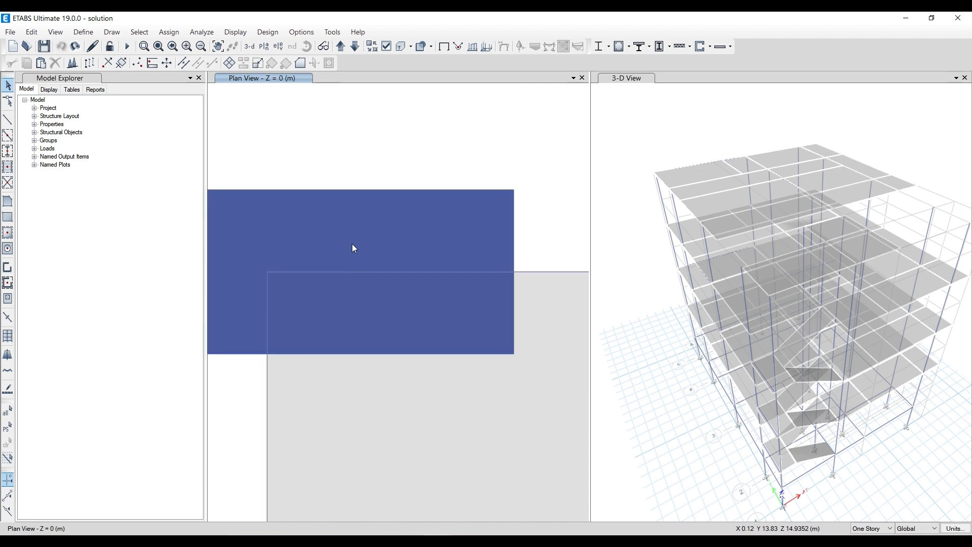
{"action": "left_click", "coordinate": [877, 544]}
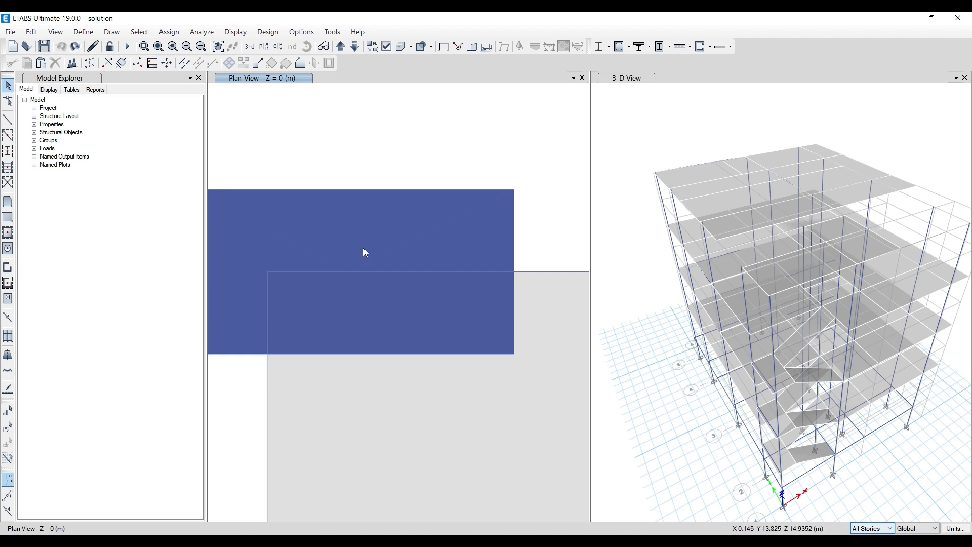
{"action": "left_click_drag", "start_coordinate": [314, 252], "coordinate": [434, 295]}
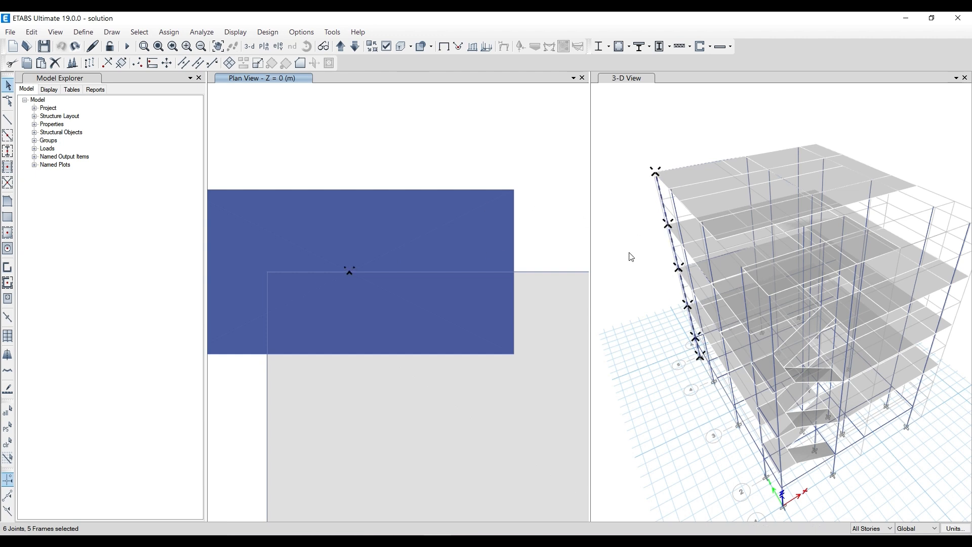
Move the selected A-5 column -0.1143 m in X, using its joint and grid point A-5 as the two reference points
{"action": "left_click", "coordinate": [32, 34]}
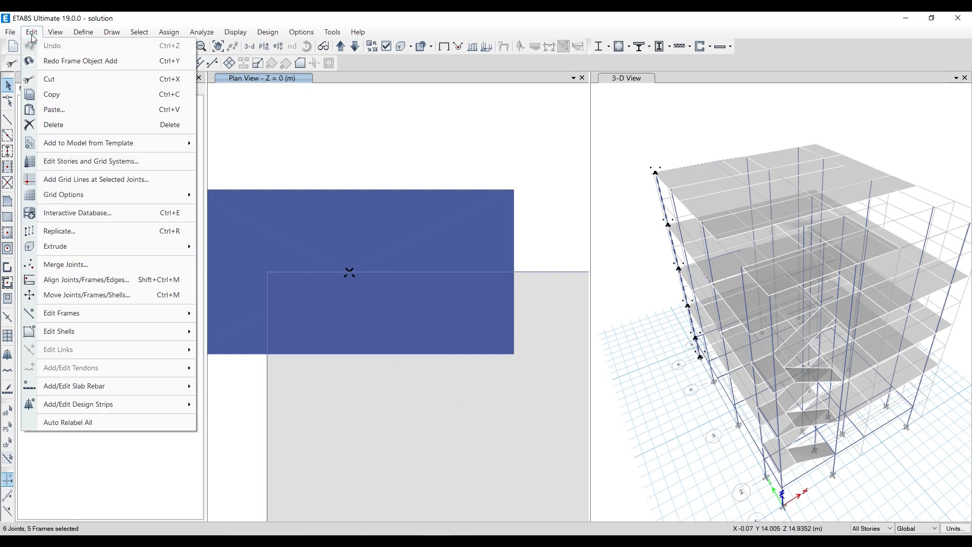
{"action": "left_click", "coordinate": [98, 296]}
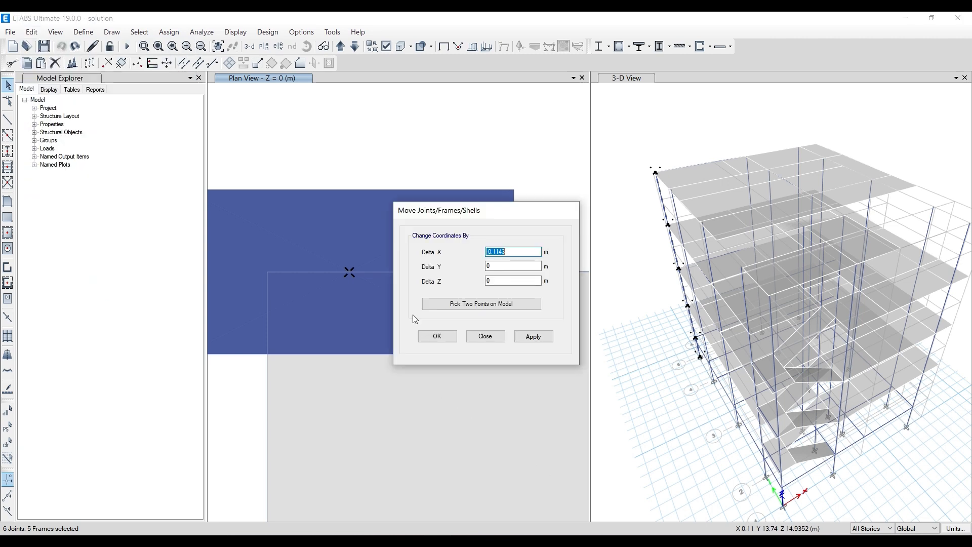
{"action": "left_click", "coordinate": [475, 303]}
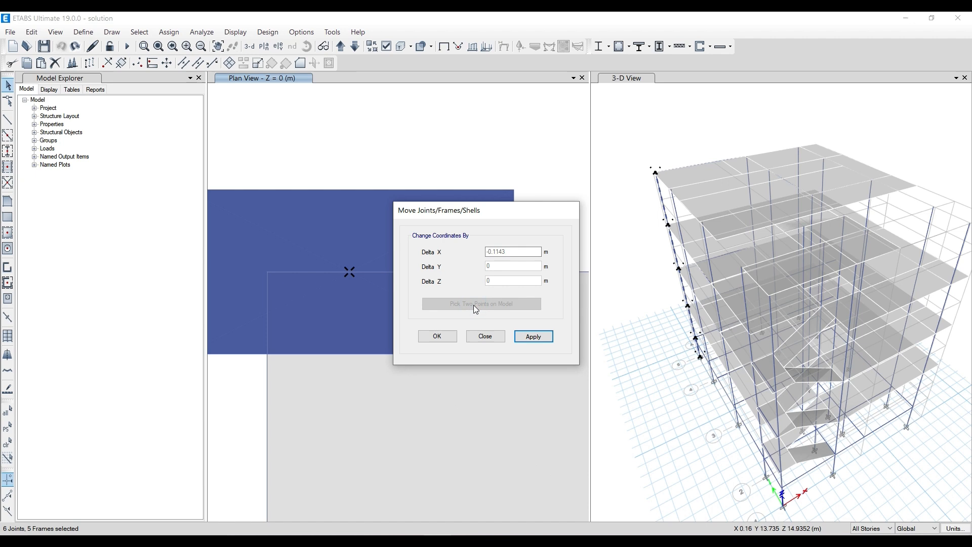
{"action": "left_click", "coordinate": [349, 271]}
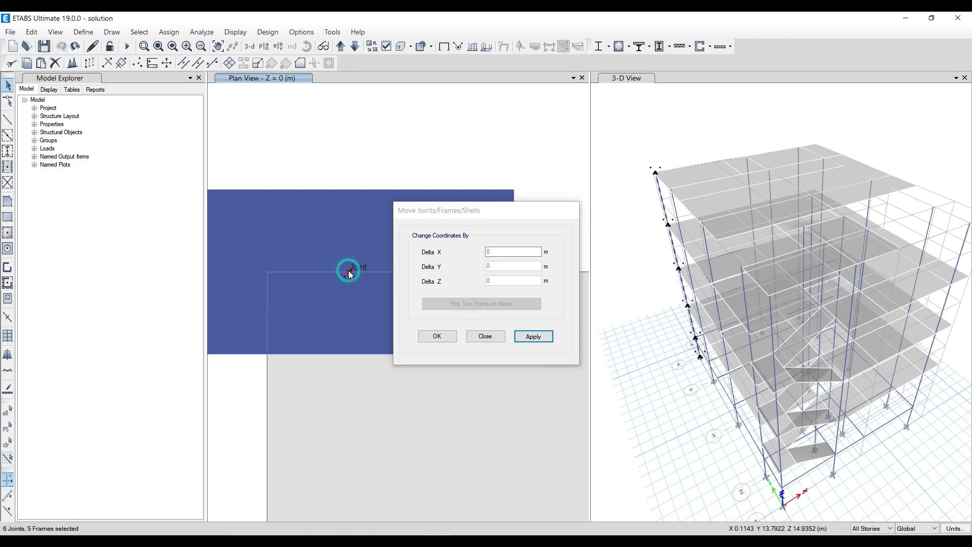
{"action": "left_click", "coordinate": [267, 272]}
{"action": "left_click", "coordinate": [535, 337]}
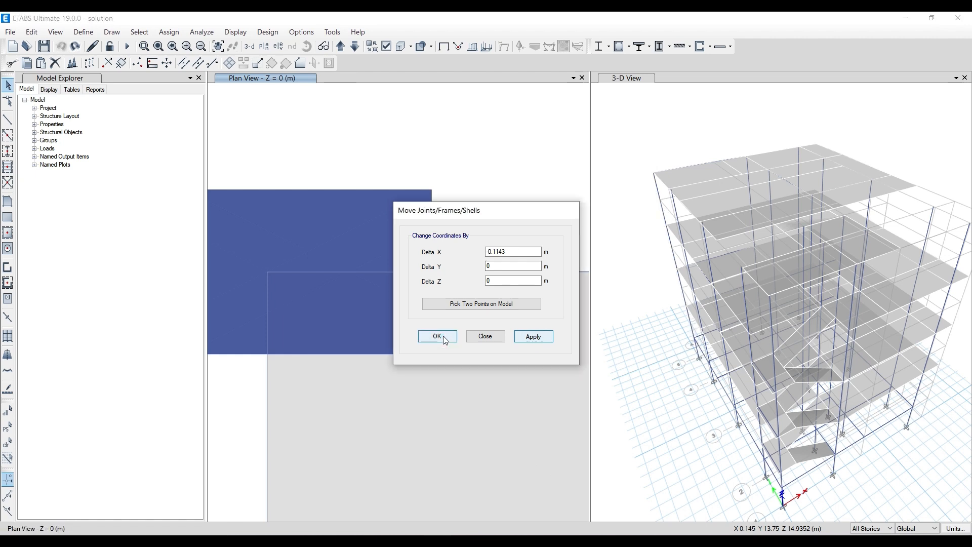
{"action": "key", "text": "Return"}
Select the column at grid A-4 in plan across all stories
{"action": "scroll", "coordinate": [491, 169], "scroll_direction": "down", "scroll_amount": 2}
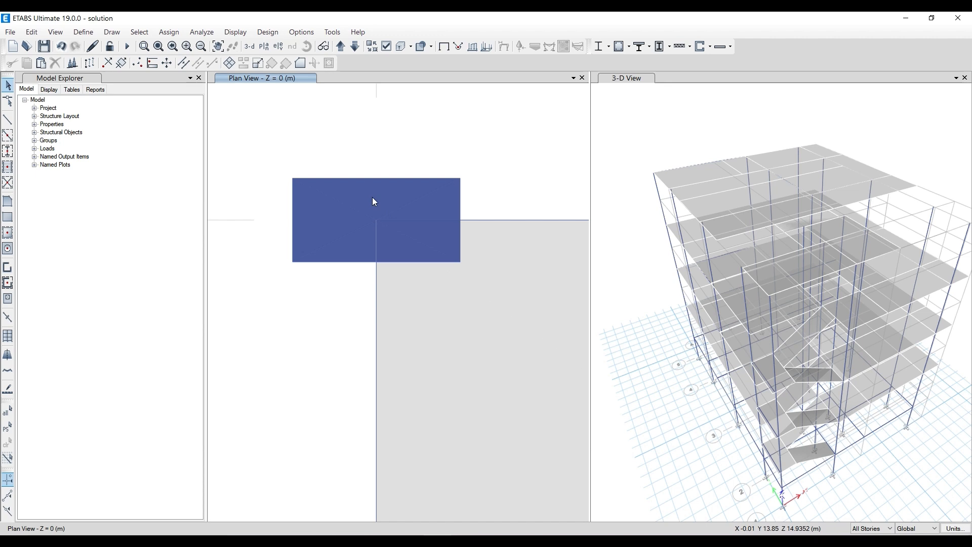
{"action": "scroll", "coordinate": [372, 196], "scroll_direction": "down", "scroll_amount": 3}
{"action": "scroll", "coordinate": [363, 165], "scroll_direction": "down", "scroll_amount": 2}
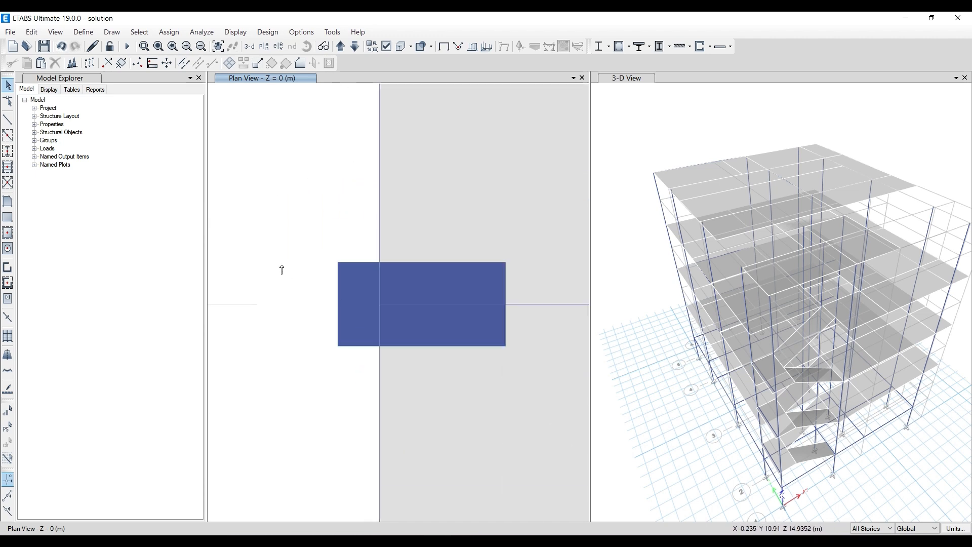
{"action": "left_click", "coordinate": [880, 530]}
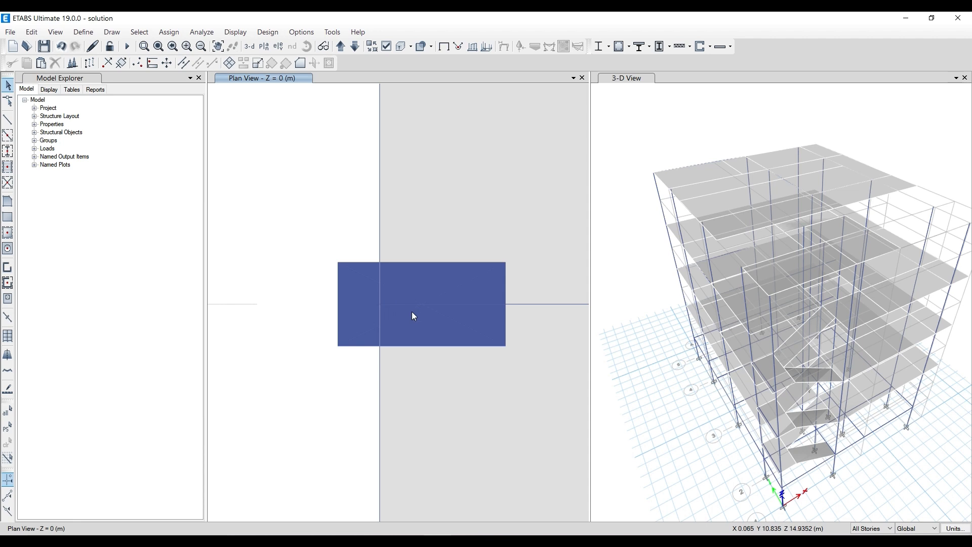
{"action": "left_click_drag", "start_coordinate": [408, 289], "coordinate": [469, 327]}
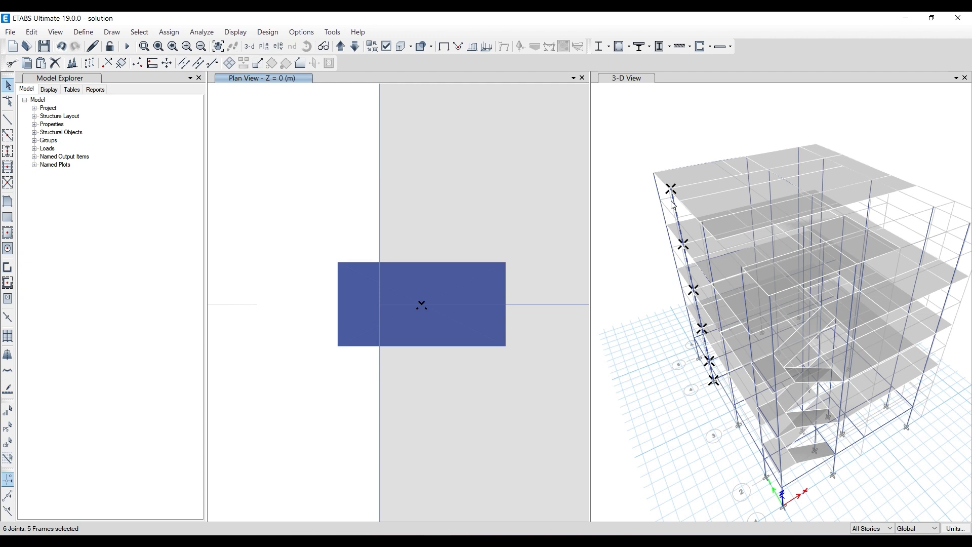
Move the selected A-4 column -0.1143 m in X by picking its joint and grid point A-4 as the two points
{"action": "left_click", "coordinate": [32, 32]}
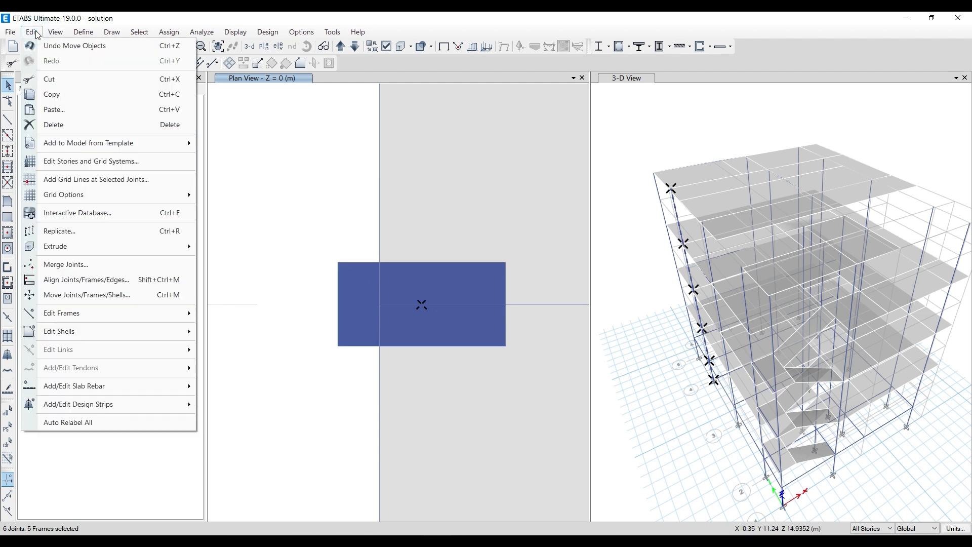
{"action": "left_click", "coordinate": [80, 294]}
{"action": "left_click_drag", "start_coordinate": [434, 206], "coordinate": [620, 205]}
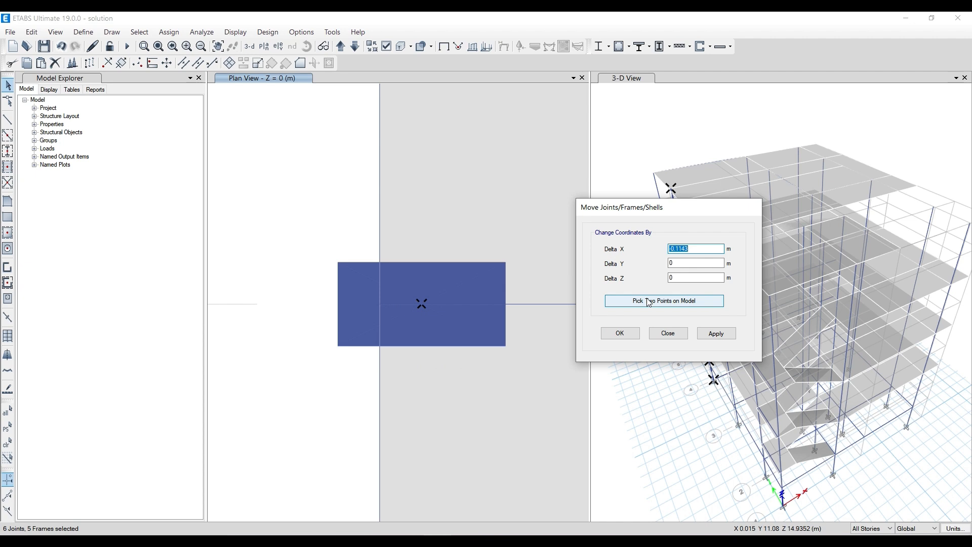
{"action": "left_click", "coordinate": [649, 300]}
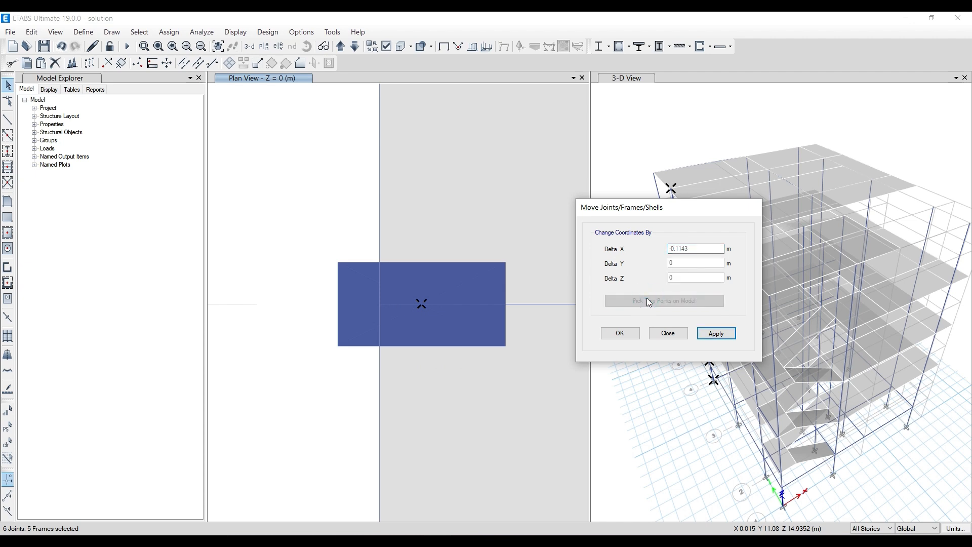
{"action": "left_click", "coordinate": [423, 304]}
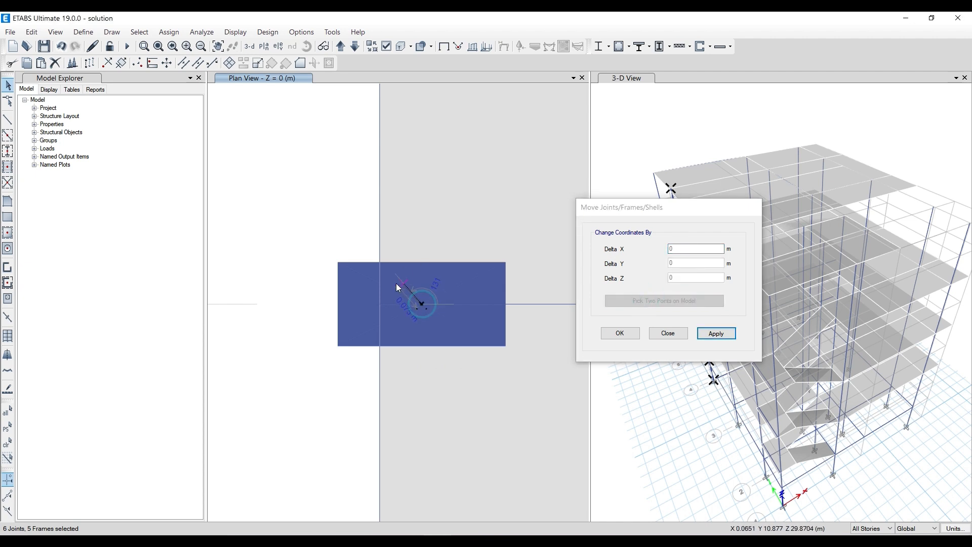
{"action": "left_click", "coordinate": [378, 304]}
{"action": "left_click", "coordinate": [716, 333]}
{"action": "left_click", "coordinate": [614, 336]}
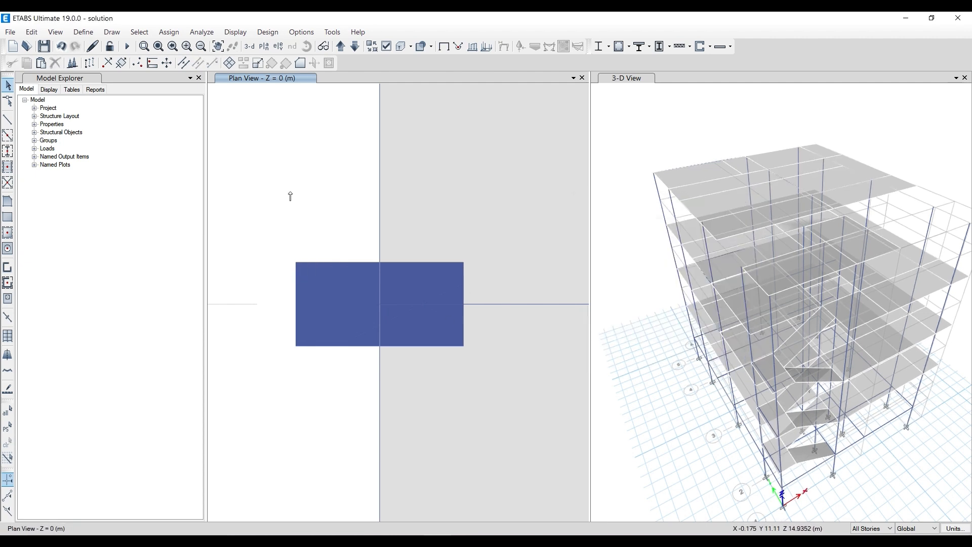
Select the column at grid A-3 in plan across all stories
{"action": "scroll", "coordinate": [286, 192], "scroll_direction": "down", "scroll_amount": 3}
{"action": "scroll", "coordinate": [304, 243], "scroll_direction": "down", "scroll_amount": 2}
{"action": "scroll", "coordinate": [286, 279], "scroll_direction": "down", "scroll_amount": 2}
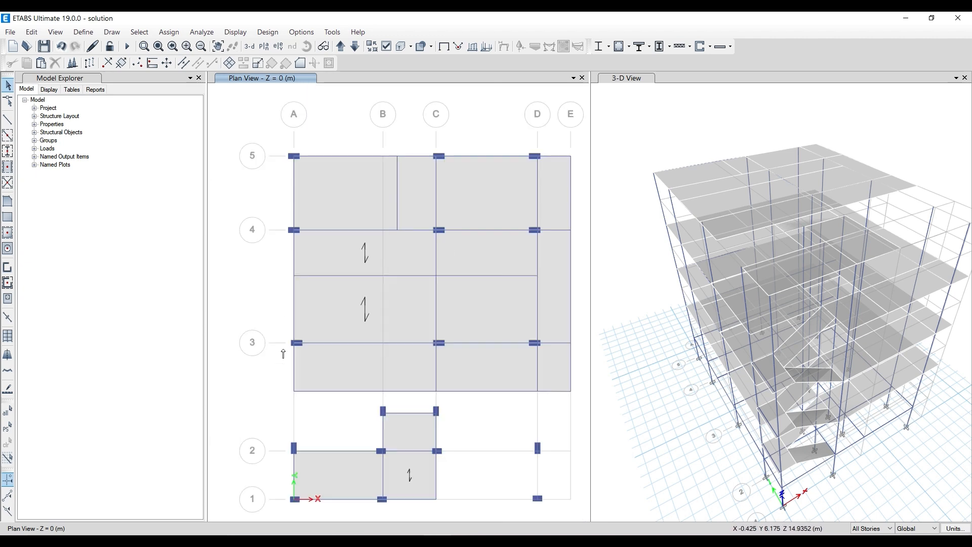
{"action": "scroll", "coordinate": [357, 334], "scroll_direction": "up", "scroll_amount": 5}
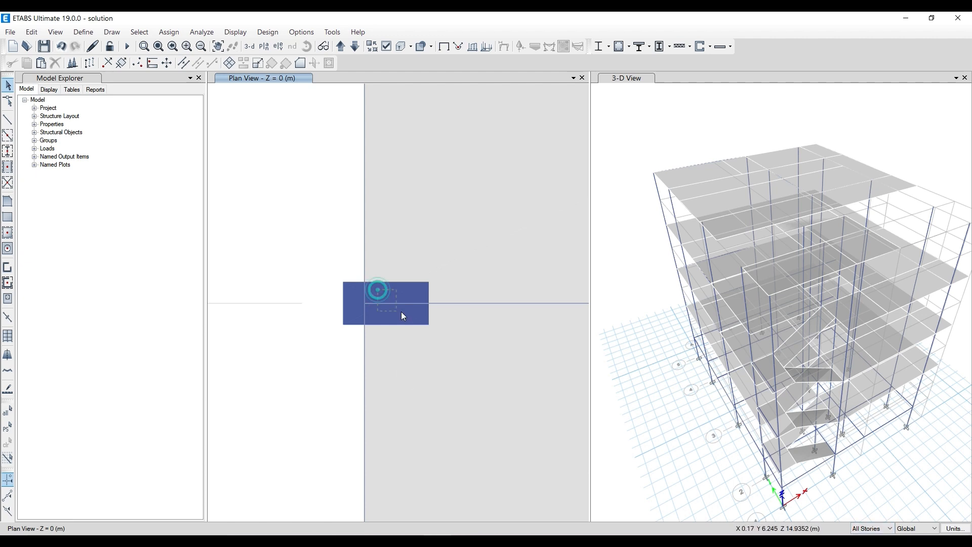
{"action": "left_click_drag", "start_coordinate": [403, 316], "coordinate": [420, 317]}
Move the selected A-3 column -0.1143 m in X, picking its joint and grid point A-3 as the two points
{"action": "left_click", "coordinate": [31, 33]}
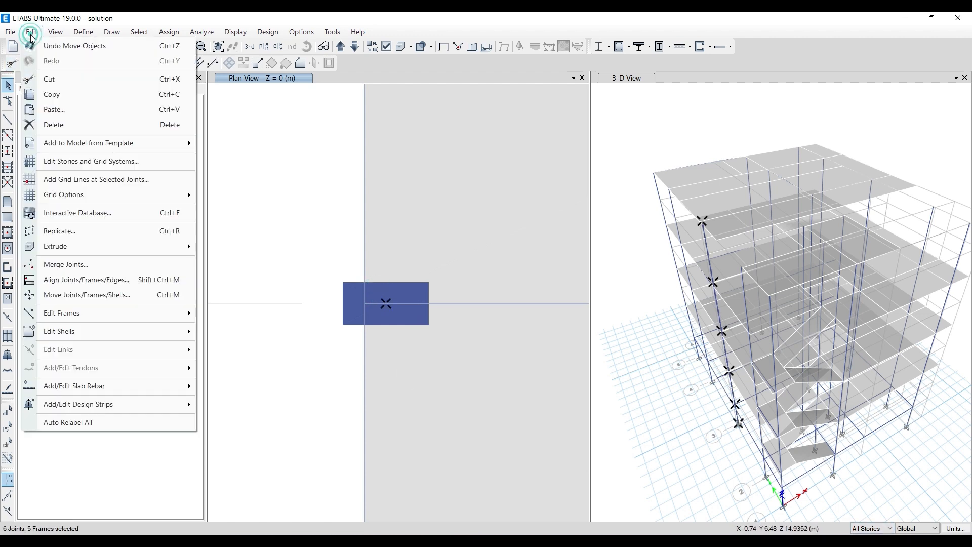
{"action": "left_click", "coordinate": [80, 295]}
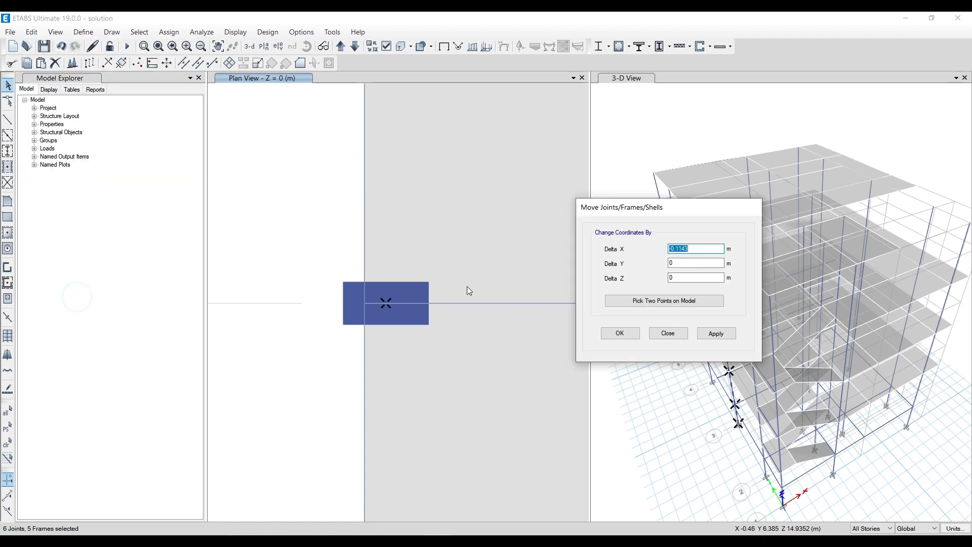
{"action": "left_click", "coordinate": [701, 306]}
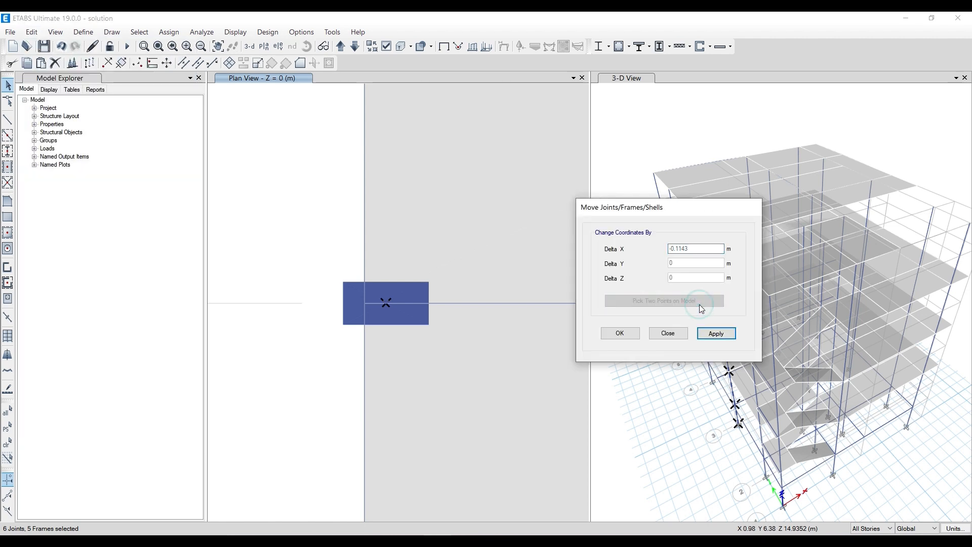
{"action": "left_click", "coordinate": [385, 304]}
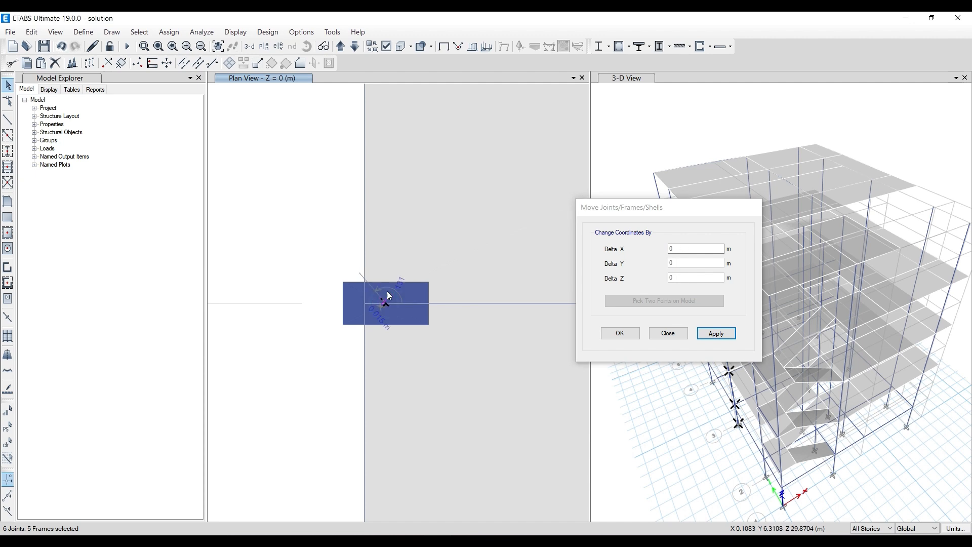
{"action": "left_click", "coordinate": [363, 303]}
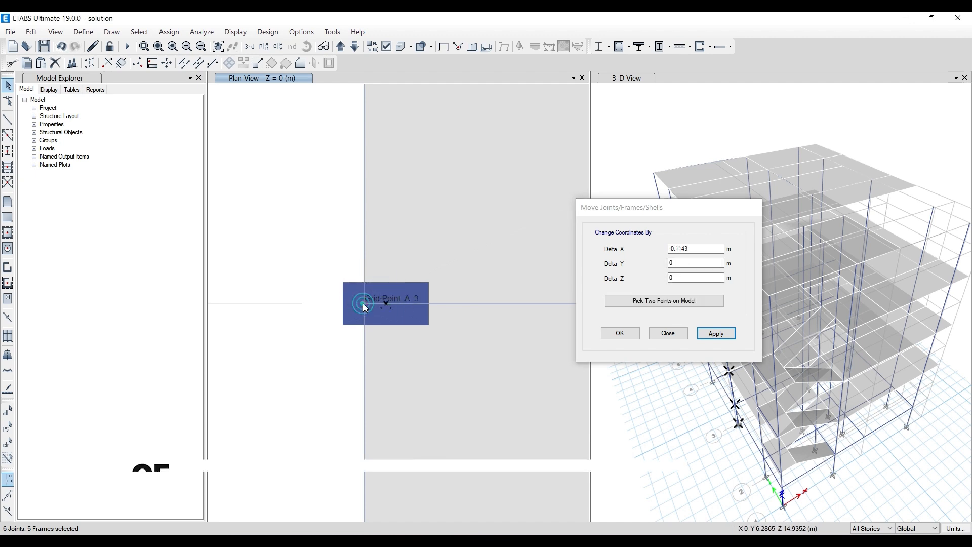
{"action": "left_click", "coordinate": [716, 334]}
{"action": "left_click", "coordinate": [605, 333]}
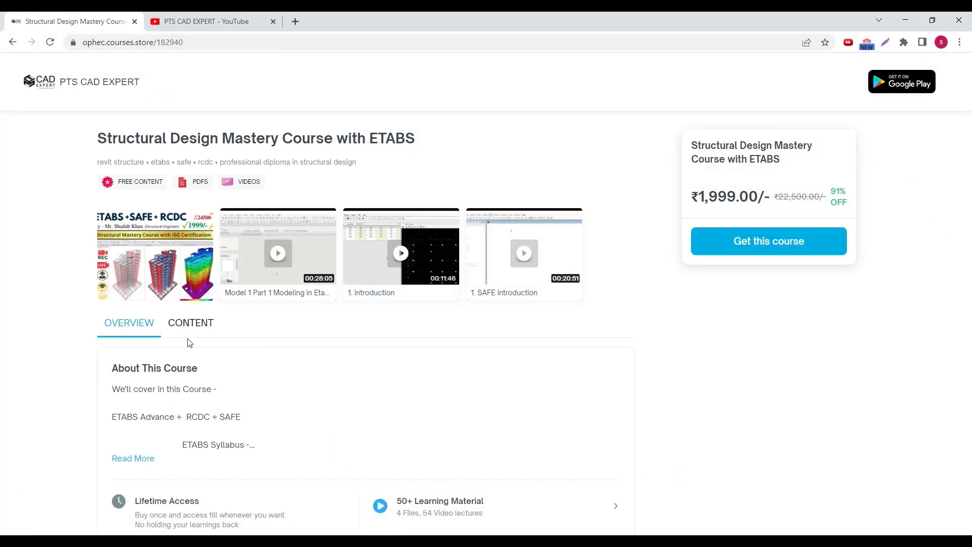
{"action": "left_click", "coordinate": [193, 329]}
{"action": "scroll", "coordinate": [194, 330], "scroll_direction": "down", "scroll_amount": 10}
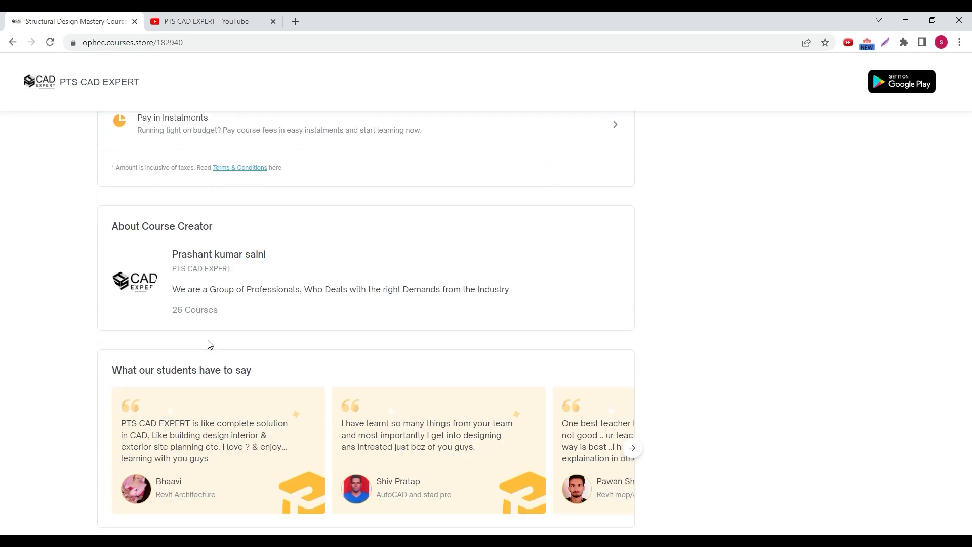
{"action": "scroll", "coordinate": [200, 334], "scroll_direction": "up", "scroll_amount": 6}
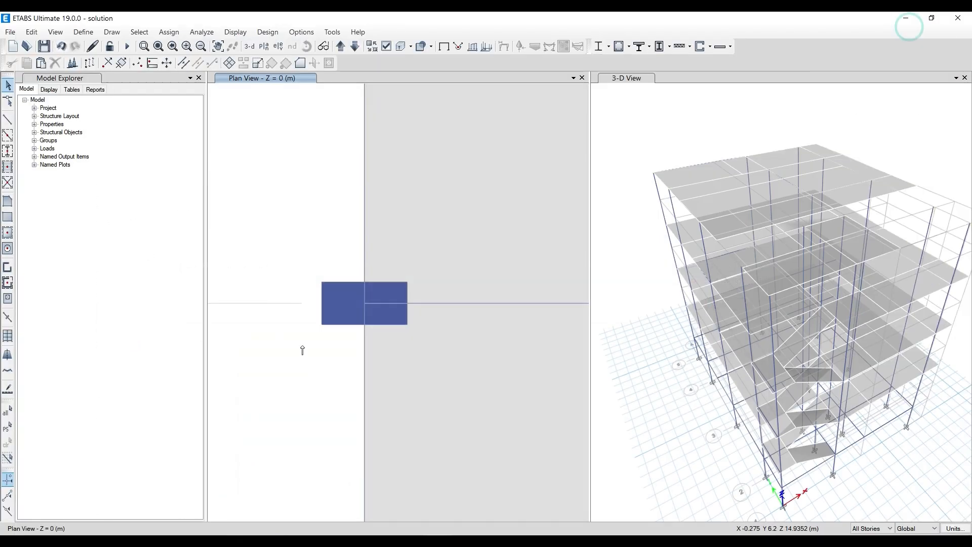
Hide the grid system in the 3-D view
{"action": "scroll", "coordinate": [273, 282], "scroll_direction": "down", "scroll_amount": 5}
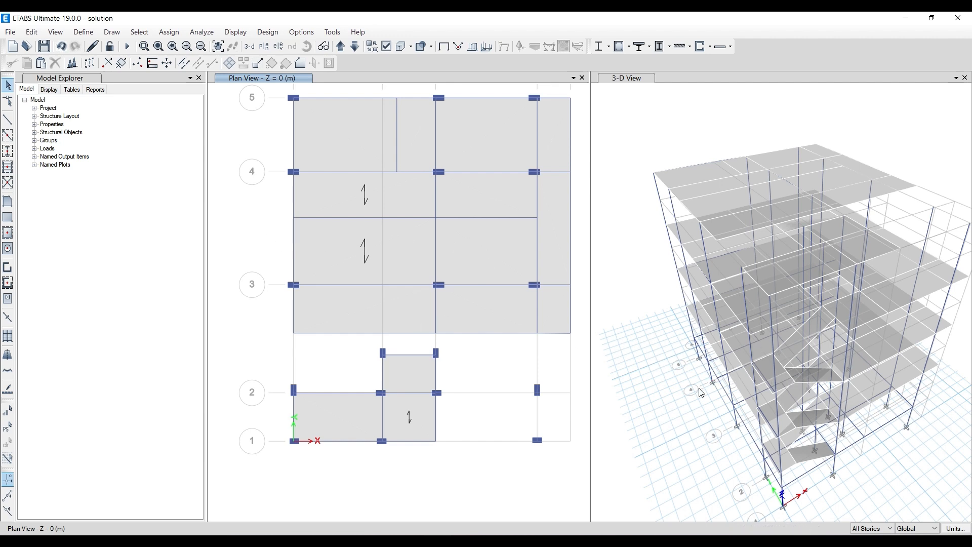
{"action": "scroll", "coordinate": [700, 392], "scroll_direction": "down", "scroll_amount": 2}
{"action": "scroll", "coordinate": [725, 313], "scroll_direction": "up", "scroll_amount": 4}
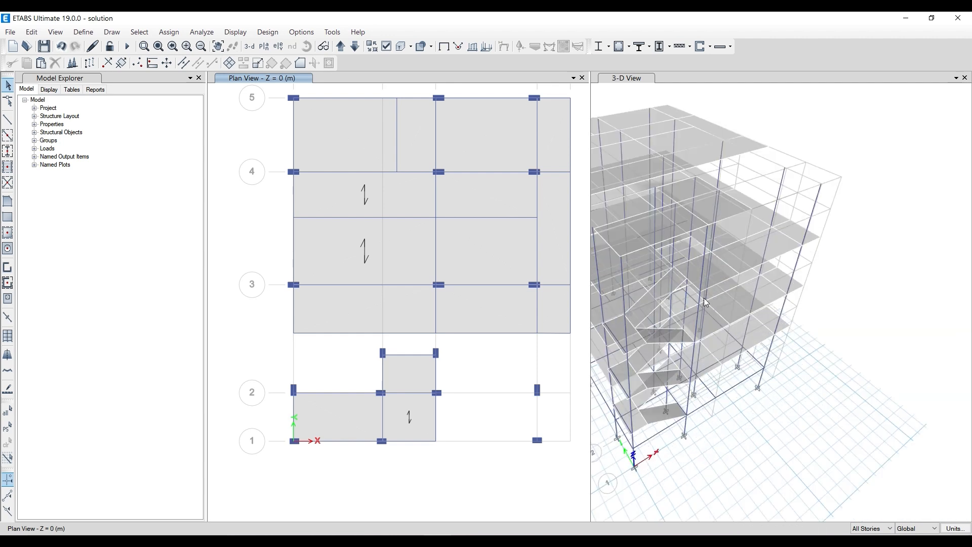
{"action": "right_click", "coordinate": [869, 181]}
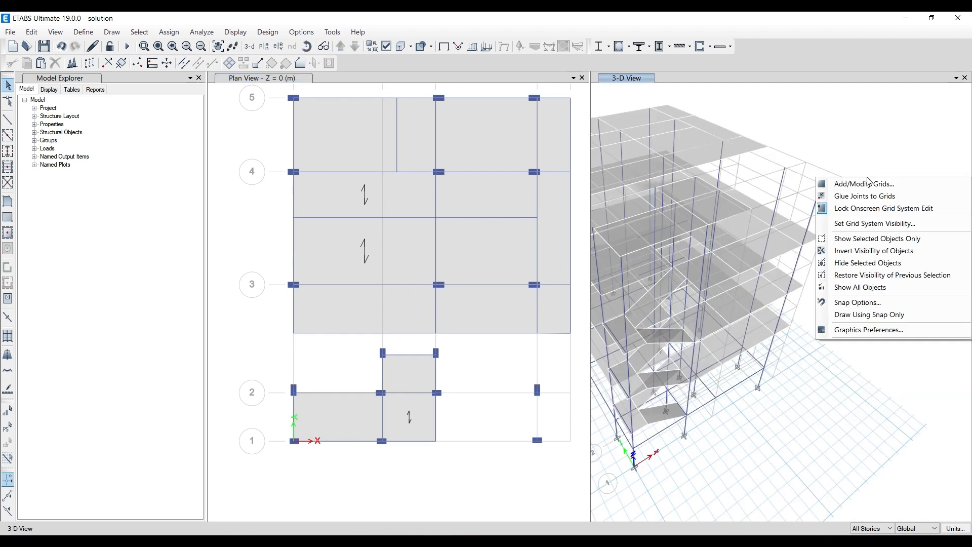
{"action": "left_click", "coordinate": [890, 227]}
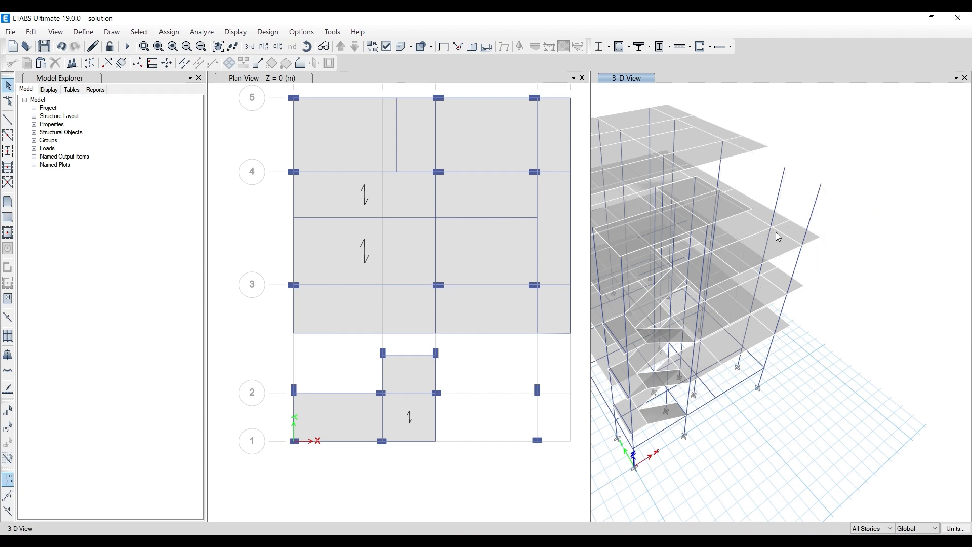
{"action": "left_click", "coordinate": [777, 190]}
{"action": "left_click", "coordinate": [814, 205]}
{"action": "key", "text": "ctrl+q"}
Set the story selection mode to One Story and delete the two freestanding top-story columns at grids D-1 and D-2
{"action": "left_click", "coordinate": [877, 528]}
{"action": "left_click", "coordinate": [870, 514]}
{"action": "scroll", "coordinate": [757, 152], "scroll_direction": "up", "scroll_amount": 3}
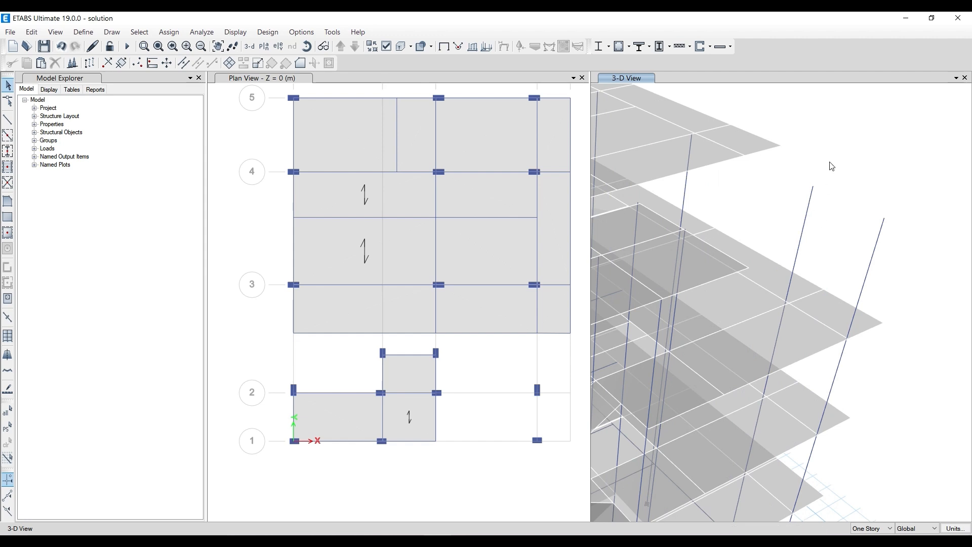
{"action": "left_click", "coordinate": [808, 212]}
{"action": "left_click", "coordinate": [879, 236]}
{"action": "key", "text": "Delete"}
{"action": "scroll", "coordinate": [892, 211], "scroll_direction": "down", "scroll_amount": 5}
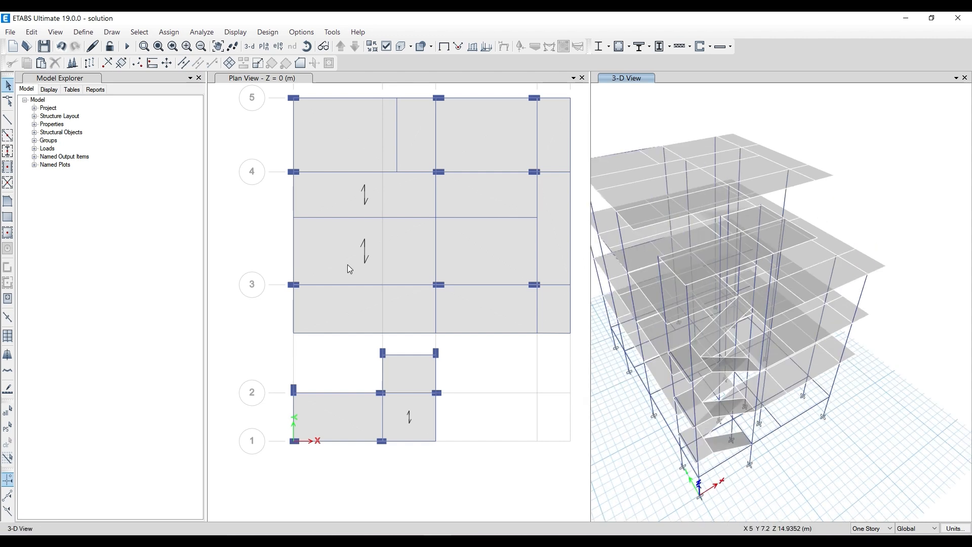
Select the edge beam between grids 2 and 3 from A to C in plan and inspect its geometry information
{"action": "scroll", "coordinate": [304, 294], "scroll_direction": "down", "scroll_amount": 5}
{"action": "scroll", "coordinate": [281, 257], "scroll_direction": "up", "scroll_amount": 3}
{"action": "left_click", "coordinate": [272, 272]}
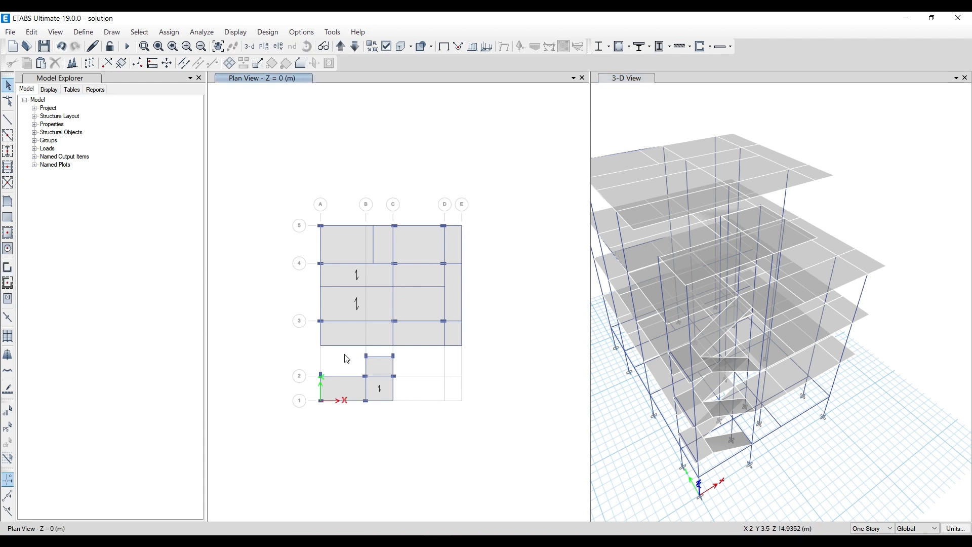
{"action": "scroll", "coordinate": [311, 332], "scroll_direction": "up", "scroll_amount": 3}
{"action": "scroll", "coordinate": [423, 342], "scroll_direction": "up", "scroll_amount": 3}
{"action": "scroll", "coordinate": [423, 342], "scroll_direction": "down", "scroll_amount": 3}
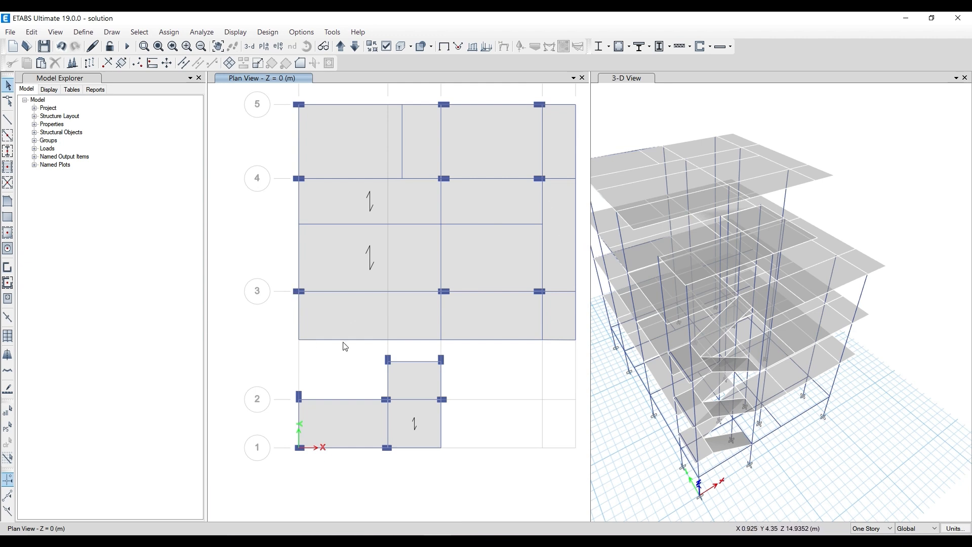
{"action": "left_click", "coordinate": [396, 341]}
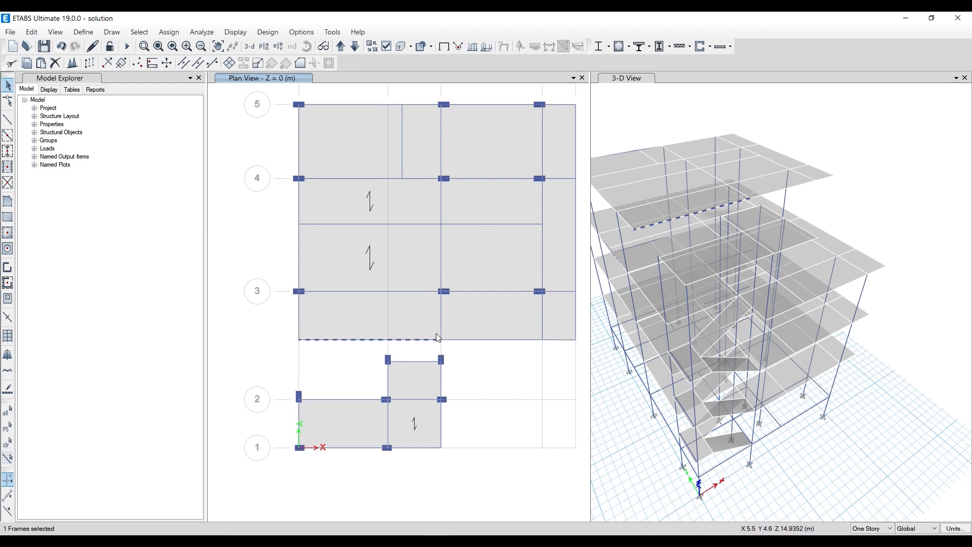
{"action": "right_click", "coordinate": [343, 344]}
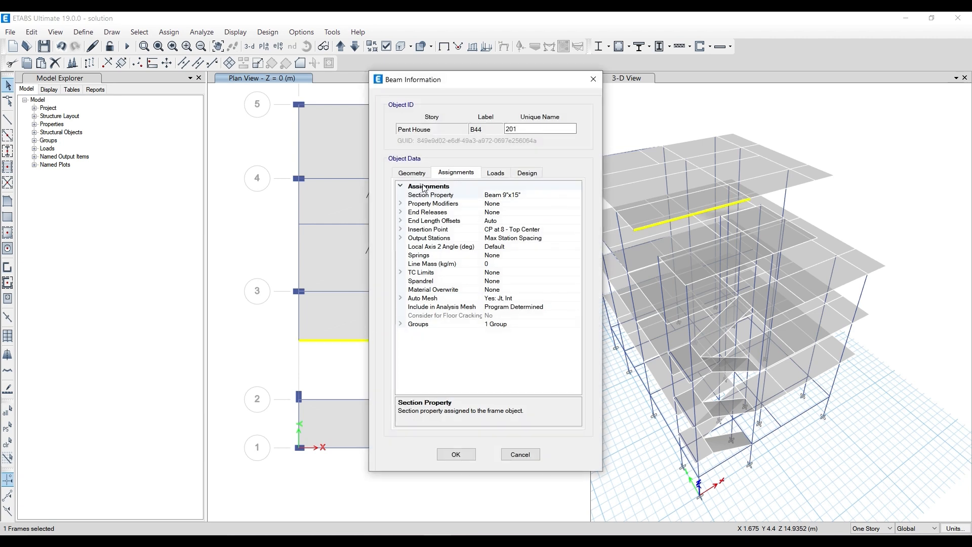
{"action": "left_click", "coordinate": [413, 173]}
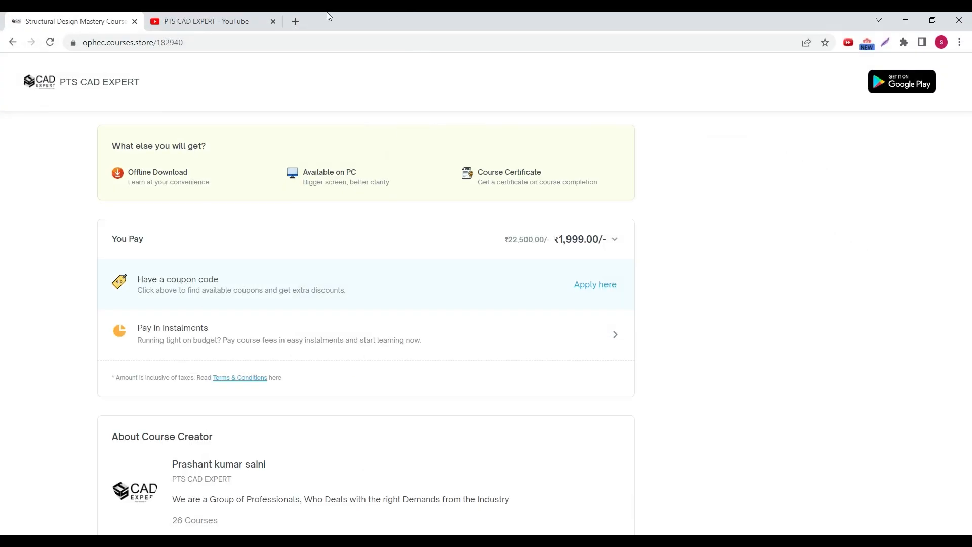
Convert 5.75 meters to feet in the web browser, return to ETABS, close the beam information and clear the beam selection
{"action": "left_click", "coordinate": [296, 23]}
{"action": "type", "text": "meter"}
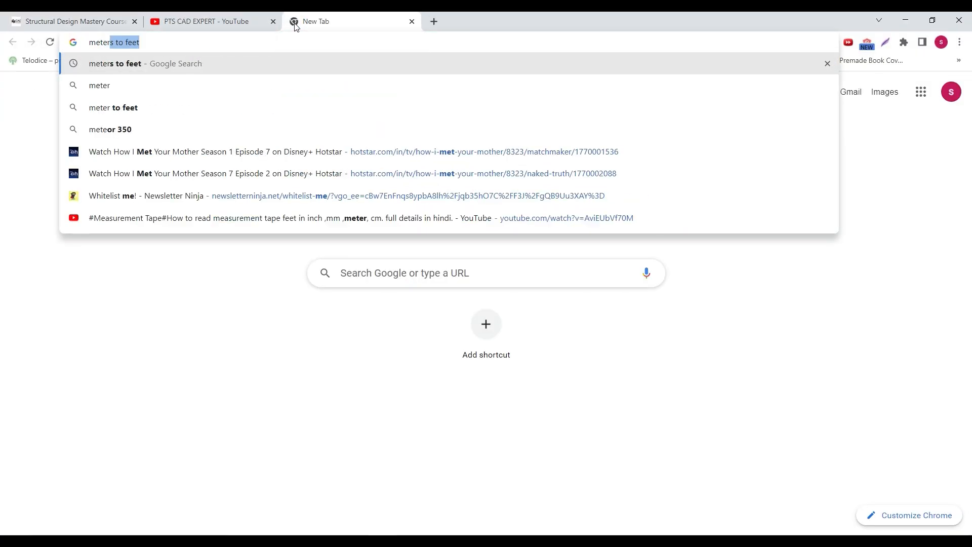
{"action": "key", "text": "Return"}
{"action": "left_click", "coordinate": [192, 213]}
{"action": "type", "text": "5."}
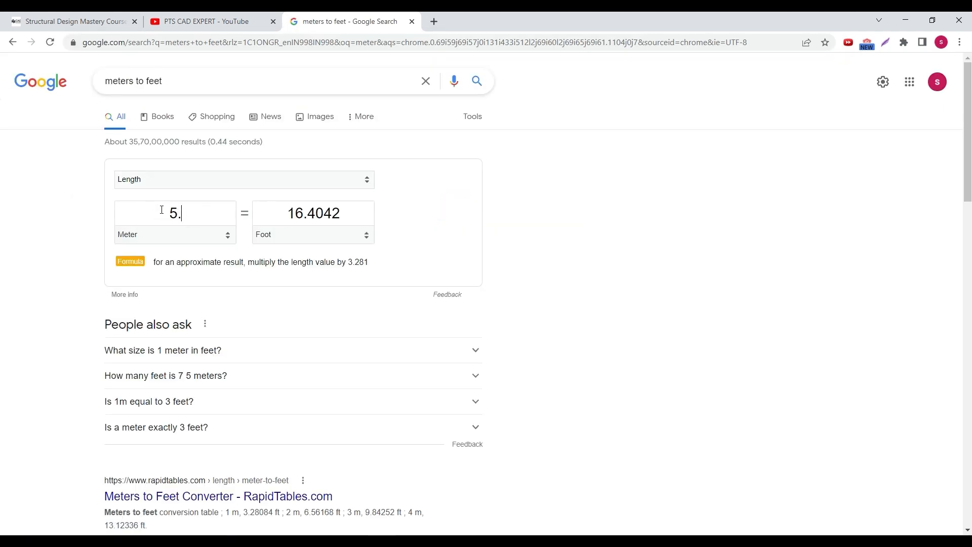
{"action": "type", "text": "75"}
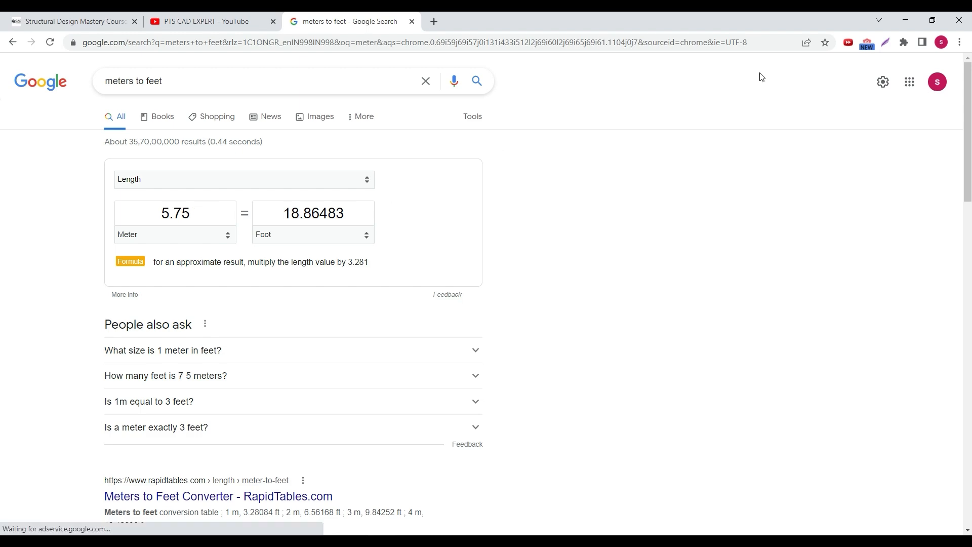
{"action": "left_click", "coordinate": [906, 20]}
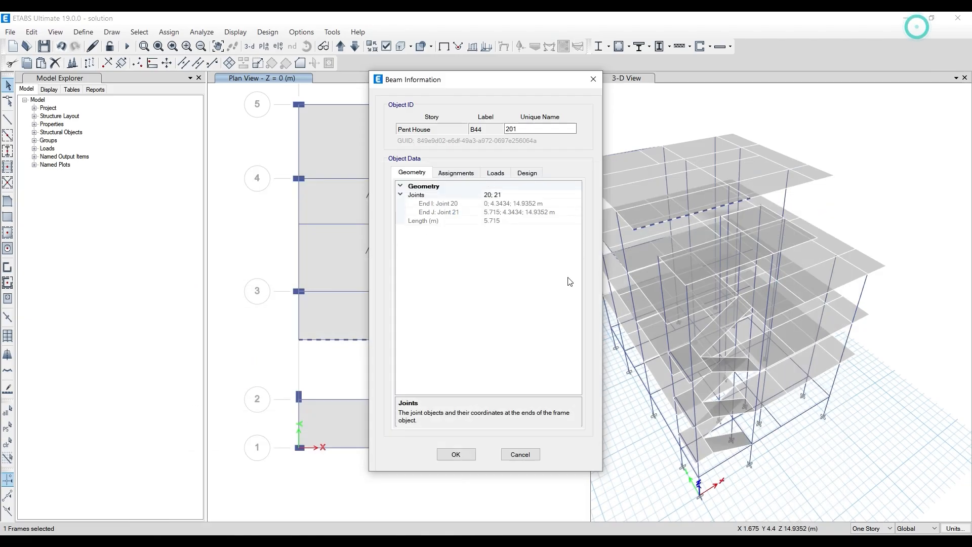
{"action": "left_click", "coordinate": [467, 453]}
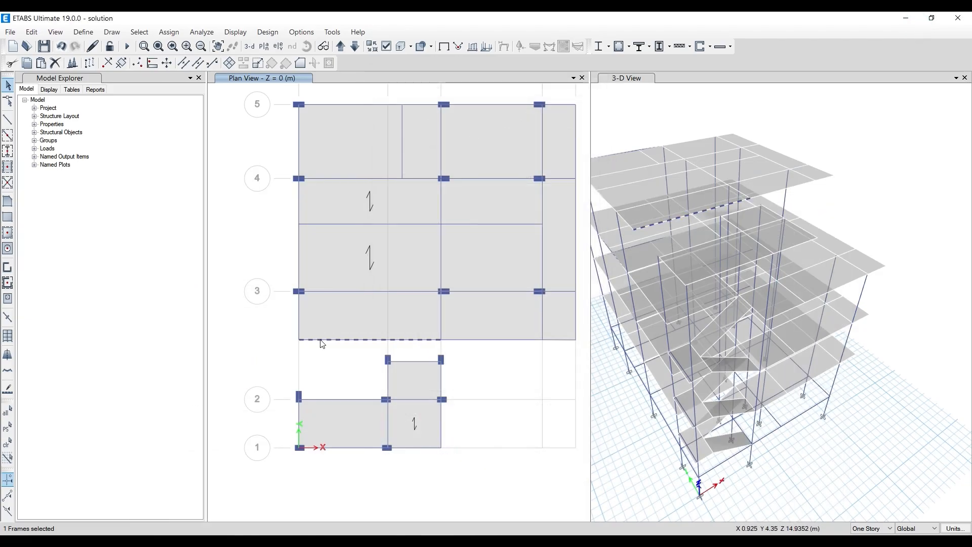
{"action": "left_click", "coordinate": [426, 341]}
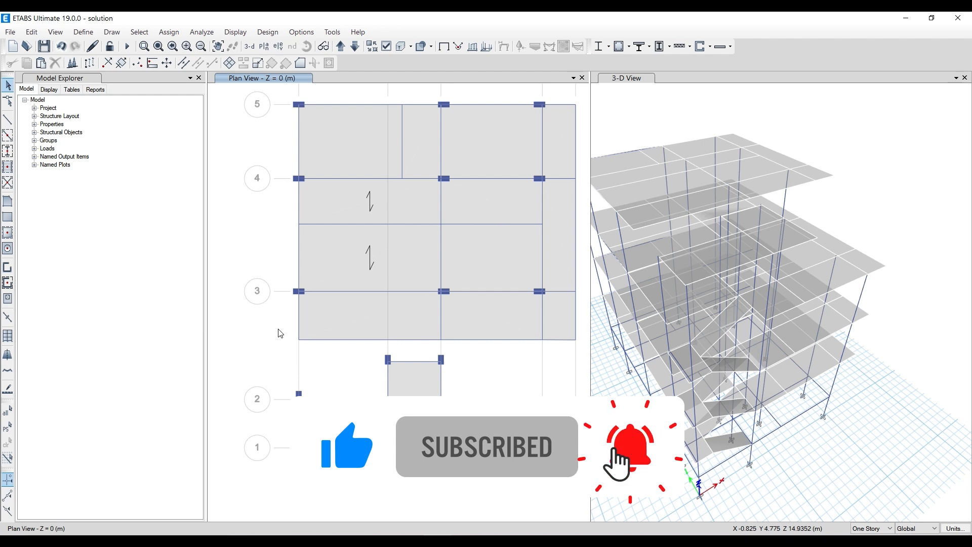
Reshape the cantilever beam on grid A below grid 3, extending its free end to the column at A-2
{"action": "scroll", "coordinate": [278, 331], "scroll_direction": "up", "scroll_amount": 2}
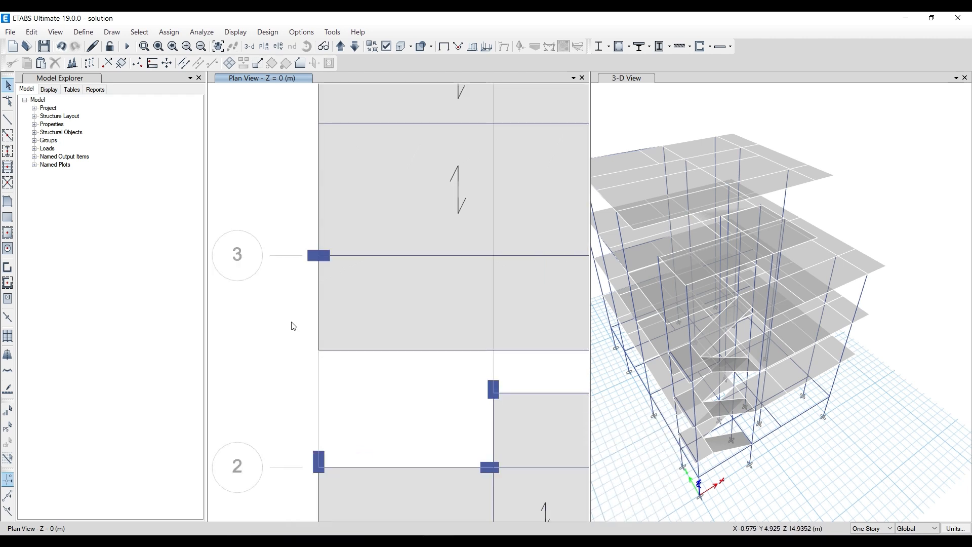
{"action": "scroll", "coordinate": [293, 326], "scroll_direction": "down", "scroll_amount": 2}
{"action": "scroll", "coordinate": [314, 346], "scroll_direction": "up", "scroll_amount": 2}
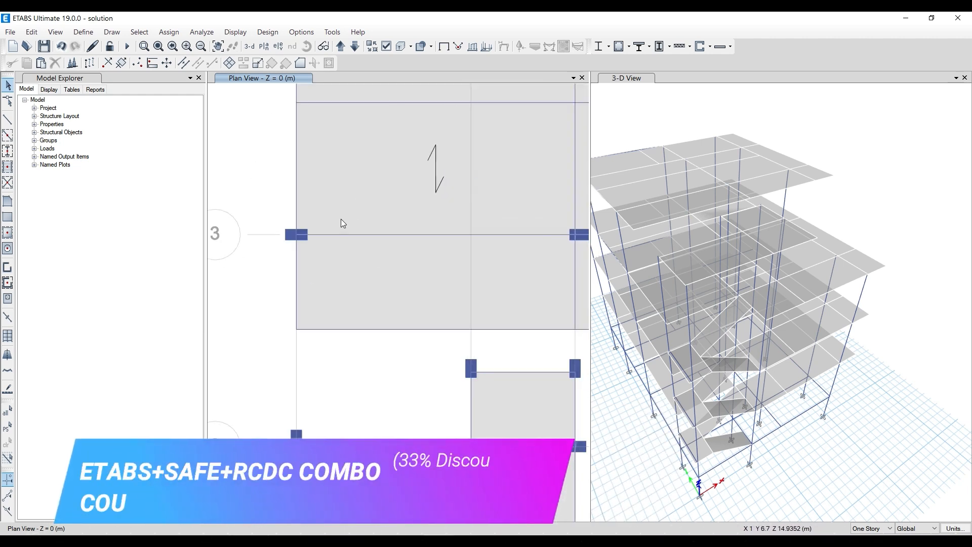
{"action": "left_click", "coordinate": [297, 278]}
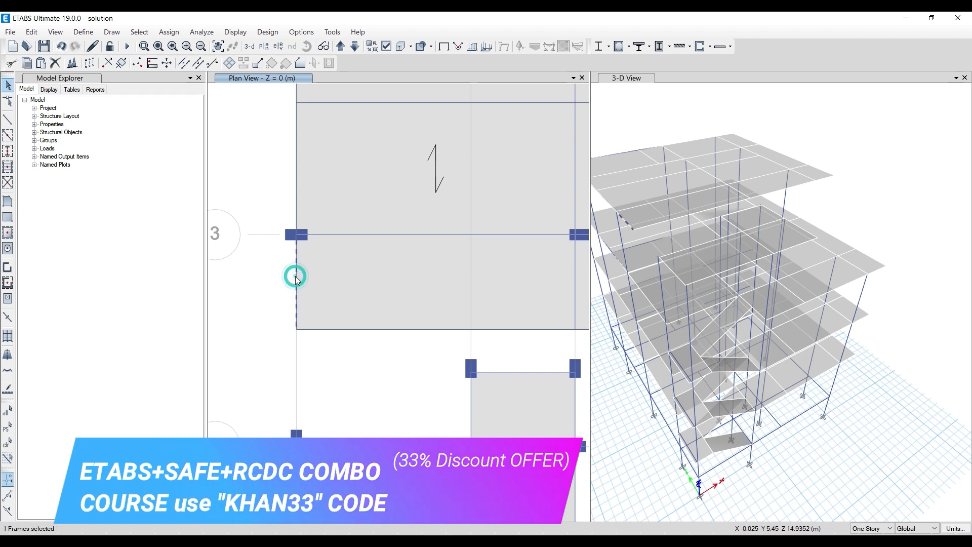
{"action": "scroll", "coordinate": [296, 275], "scroll_direction": "down", "scroll_amount": 2}
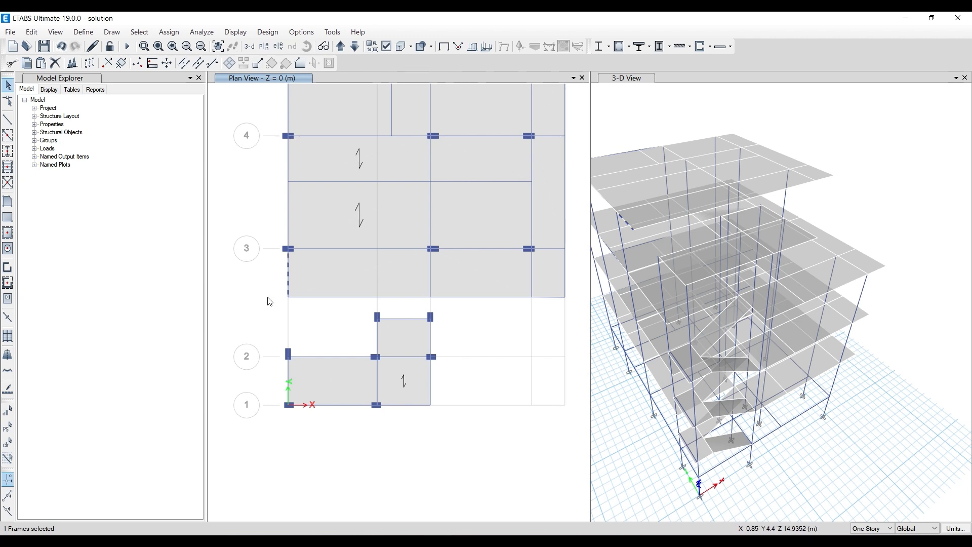
{"action": "scroll", "coordinate": [282, 272], "scroll_direction": "up", "scroll_amount": 2}
{"action": "left_click", "coordinate": [8, 102]}
{"action": "left_click", "coordinate": [287, 239]}
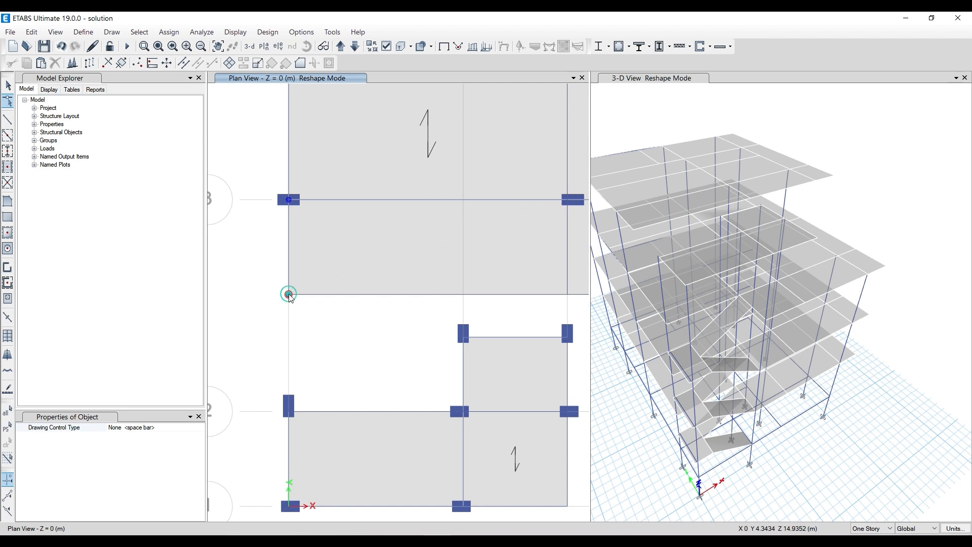
{"action": "left_click_drag", "start_coordinate": [288, 295], "coordinate": [288, 415]}
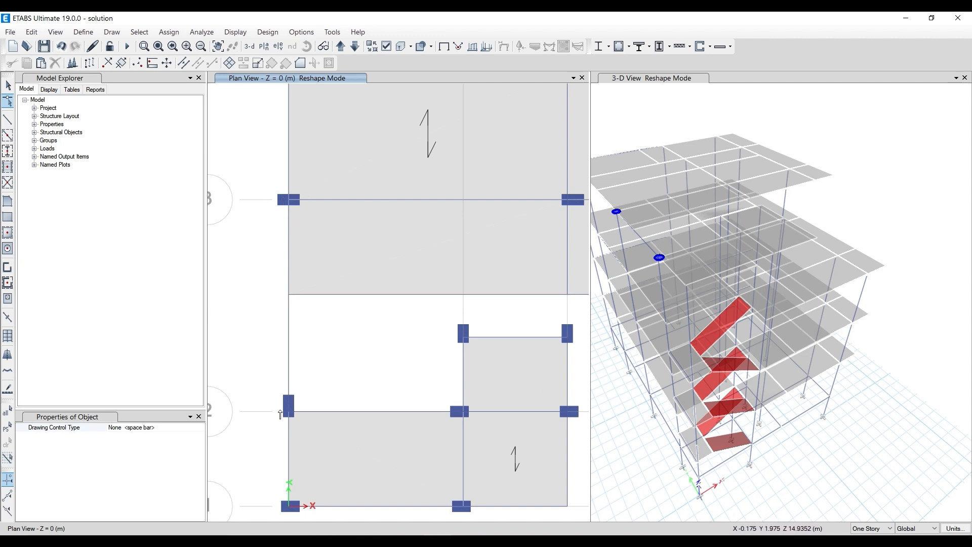
Reshape the cantilever beam on grid C below grid 3, extending its free end to the nearest column between grids 3 and 2
{"action": "scroll", "coordinate": [536, 275], "scroll_direction": "down", "scroll_amount": 2}
{"action": "scroll", "coordinate": [505, 261], "scroll_direction": "up", "scroll_amount": 2}
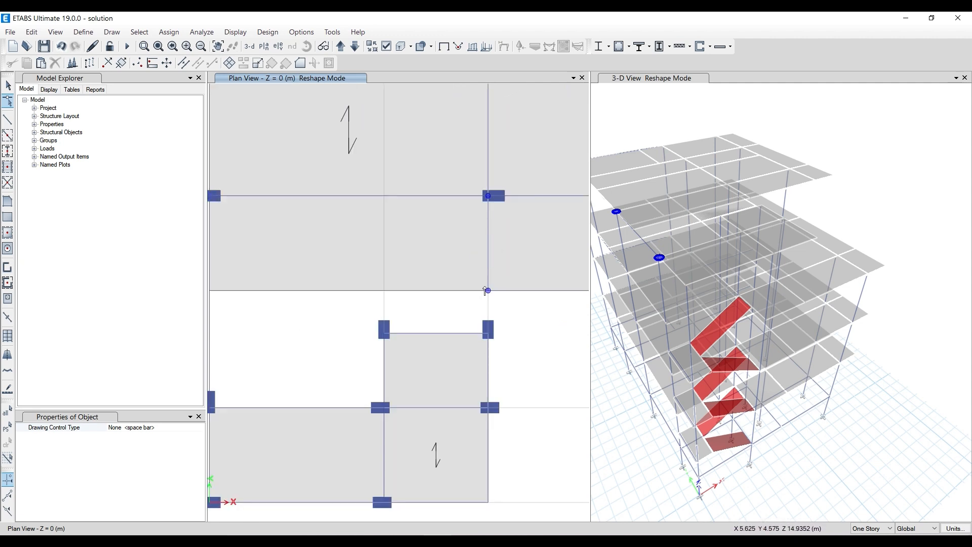
{"action": "left_click_drag", "start_coordinate": [488, 290], "coordinate": [487, 337]}
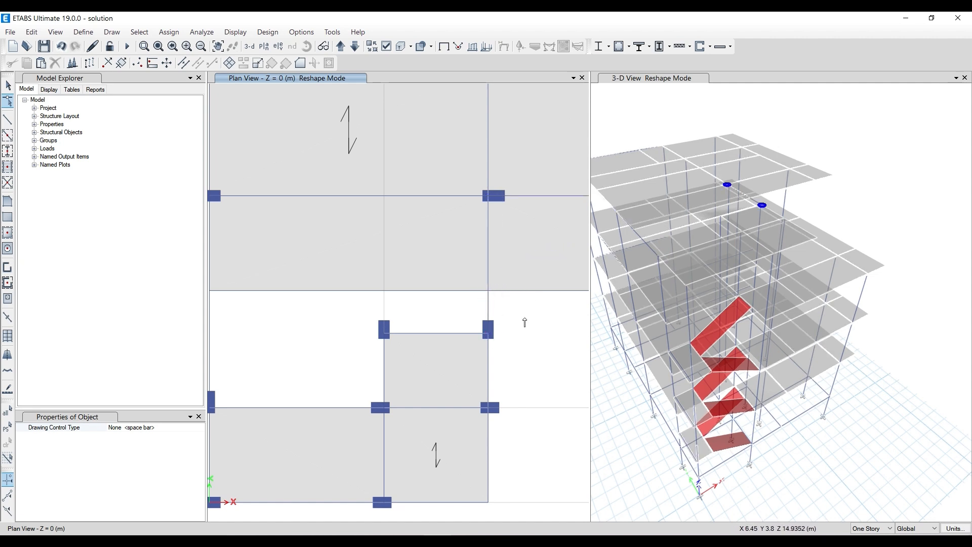
{"action": "scroll", "coordinate": [524, 322], "scroll_direction": "down", "scroll_amount": 2}
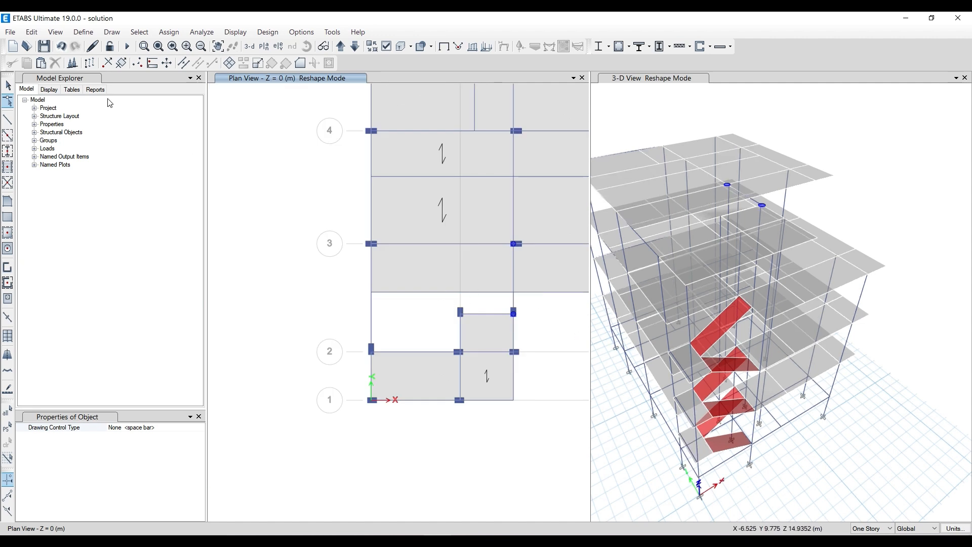
{"action": "key", "text": "Escape"}
Display the 3-D view in extruded form and examine how the extended beams connect to the columns
{"action": "middle_click_drag", "start_coordinate": [610, 439], "coordinate": [645, 424], "text": "shift"}
{"action": "scroll", "coordinate": [731, 291], "scroll_direction": "up", "scroll_amount": 3}
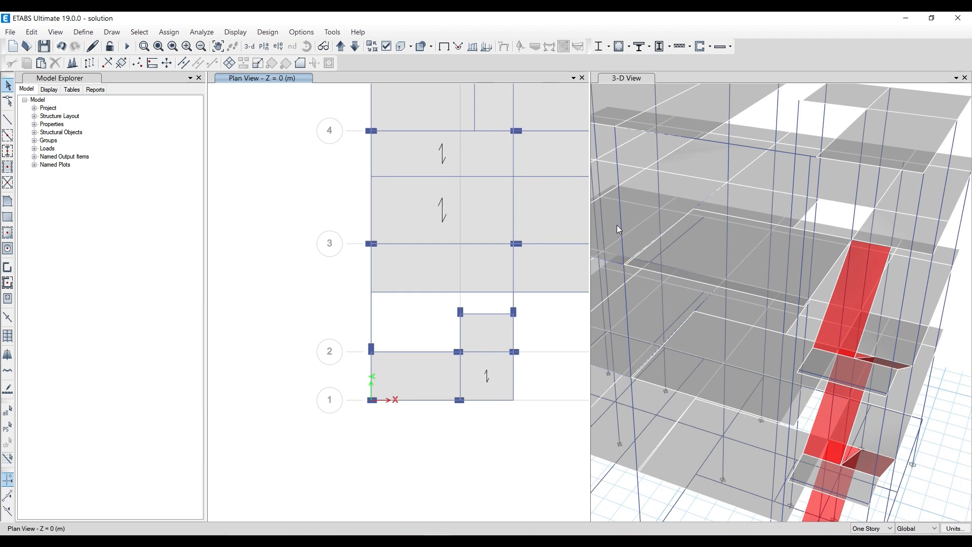
{"action": "left_click", "coordinate": [401, 48]}
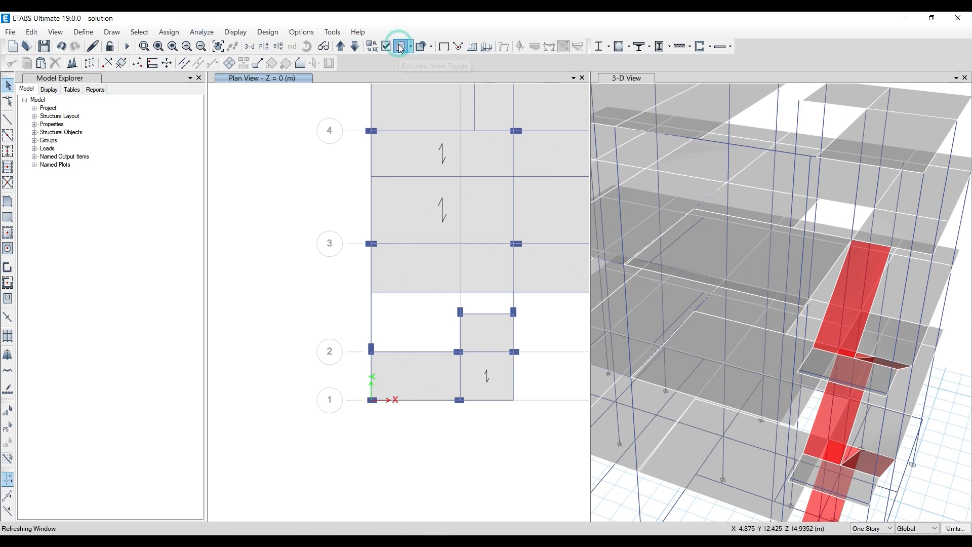
{"action": "left_click", "coordinate": [341, 183]}
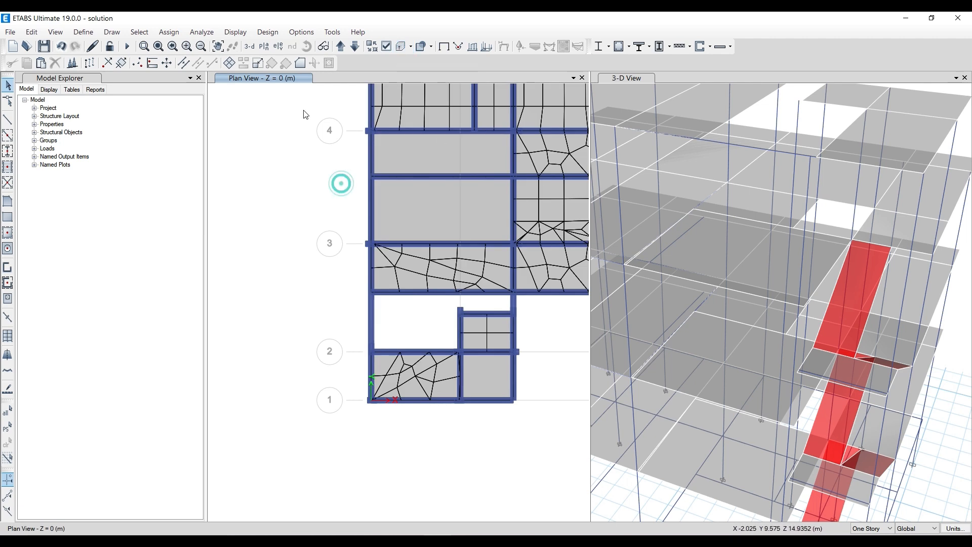
{"action": "left_click", "coordinate": [401, 46]}
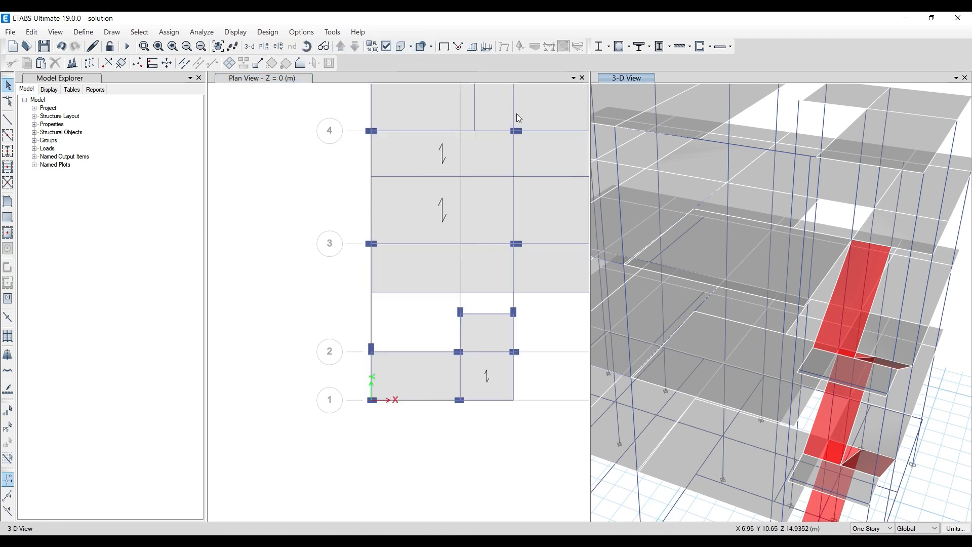
{"action": "left_click", "coordinate": [400, 46]}
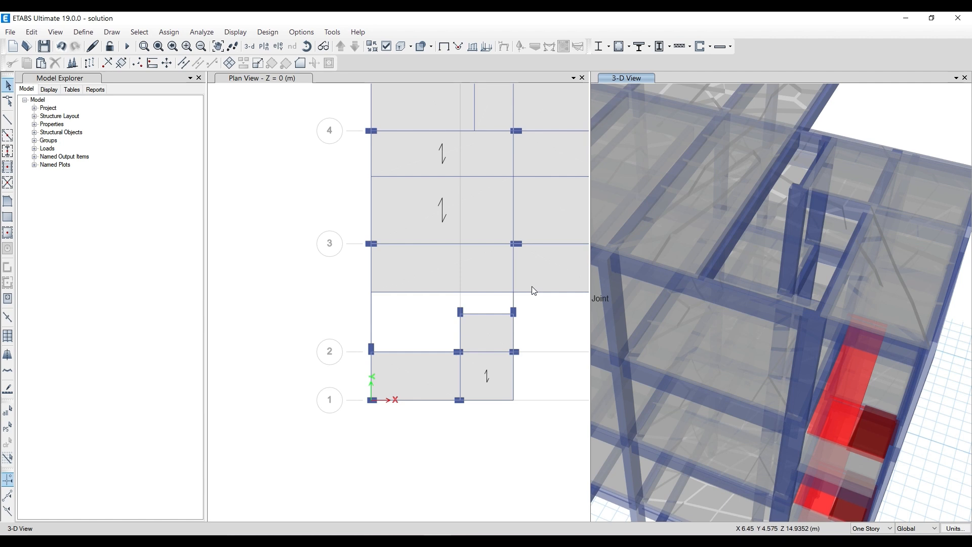
Run the analysis on the edited model and close the analysis messages
{"action": "scroll", "coordinate": [309, 321], "scroll_direction": "down", "scroll_amount": 3}
{"action": "scroll", "coordinate": [364, 303], "scroll_direction": "up", "scroll_amount": 3}
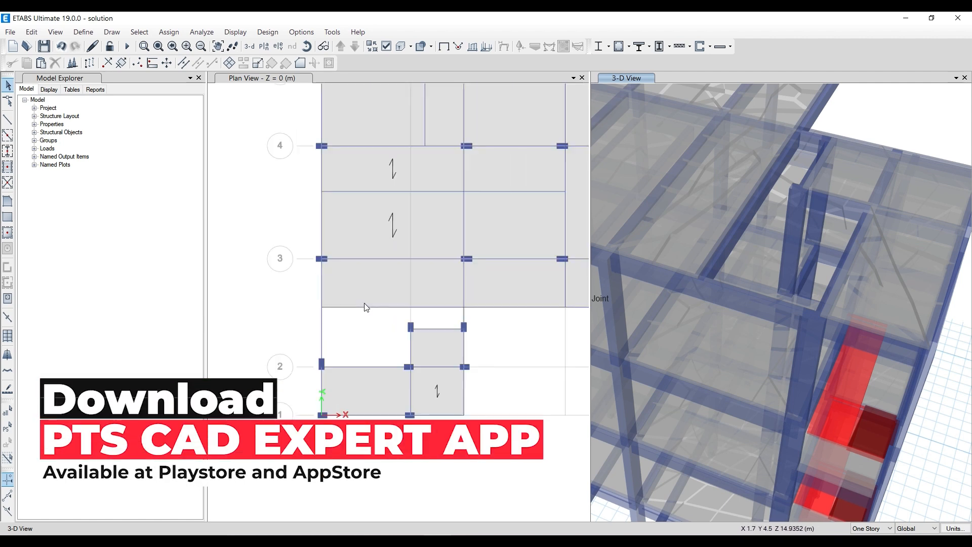
{"action": "scroll", "coordinate": [448, 323], "scroll_direction": "up", "scroll_amount": 3}
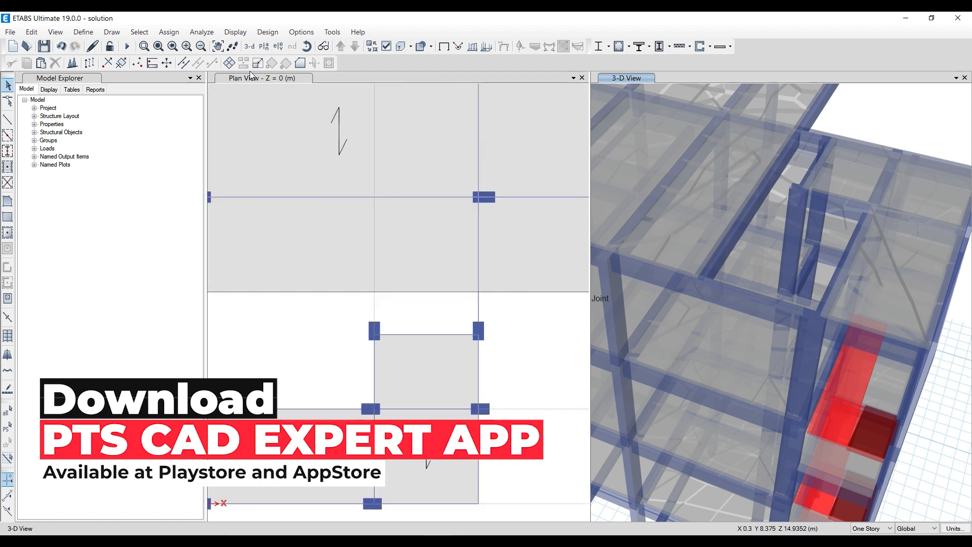
{"action": "scroll", "coordinate": [436, 243], "scroll_direction": "down", "scroll_amount": 3}
{"action": "left_click", "coordinate": [127, 46]}
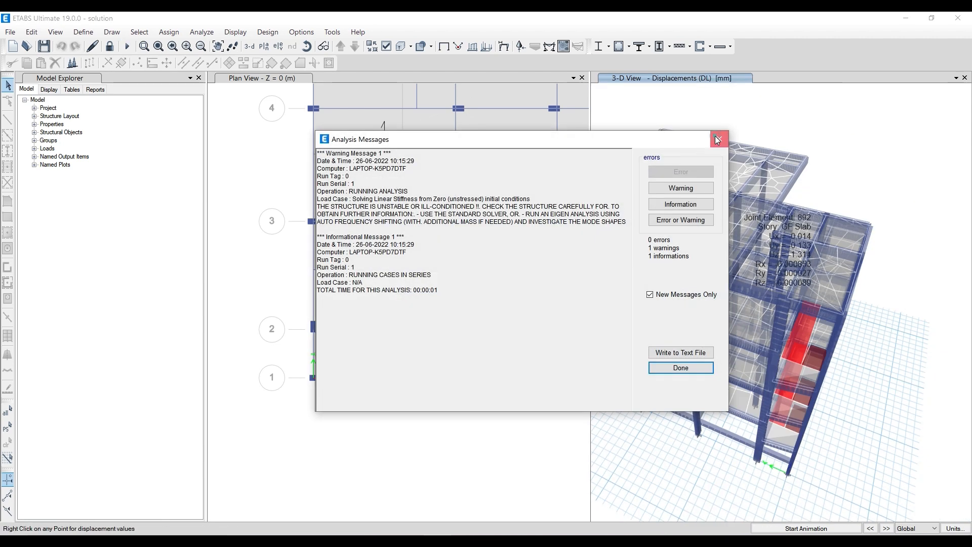
{"action": "left_click", "coordinate": [719, 139]}
Turn off extrusion in the 3-D view and restore the undeformed shape of the model
{"action": "left_click", "coordinate": [433, 418]}
{"action": "scroll", "coordinate": [395, 337], "scroll_direction": "up", "scroll_amount": 2}
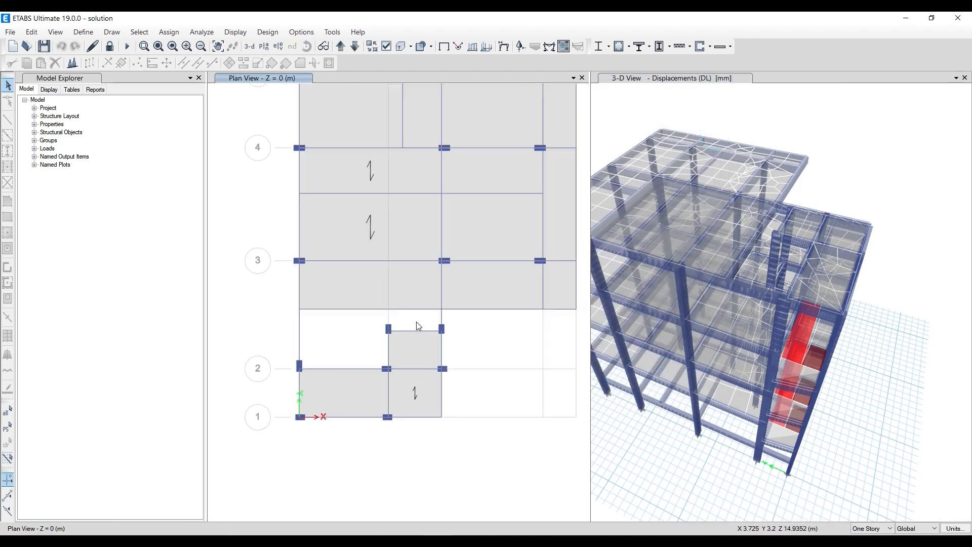
{"action": "left_click", "coordinate": [817, 110]}
{"action": "left_click", "coordinate": [444, 46]}
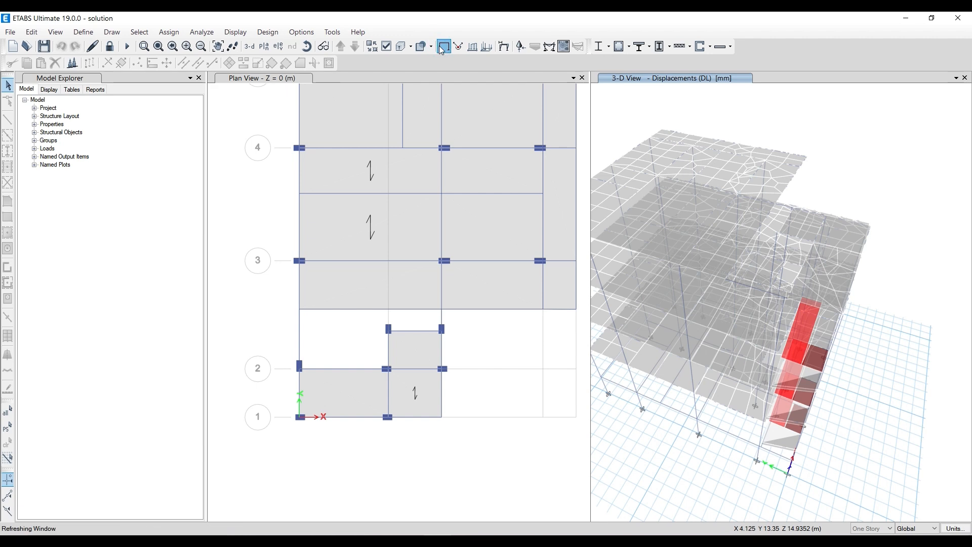
{"action": "left_click", "coordinate": [235, 208]}
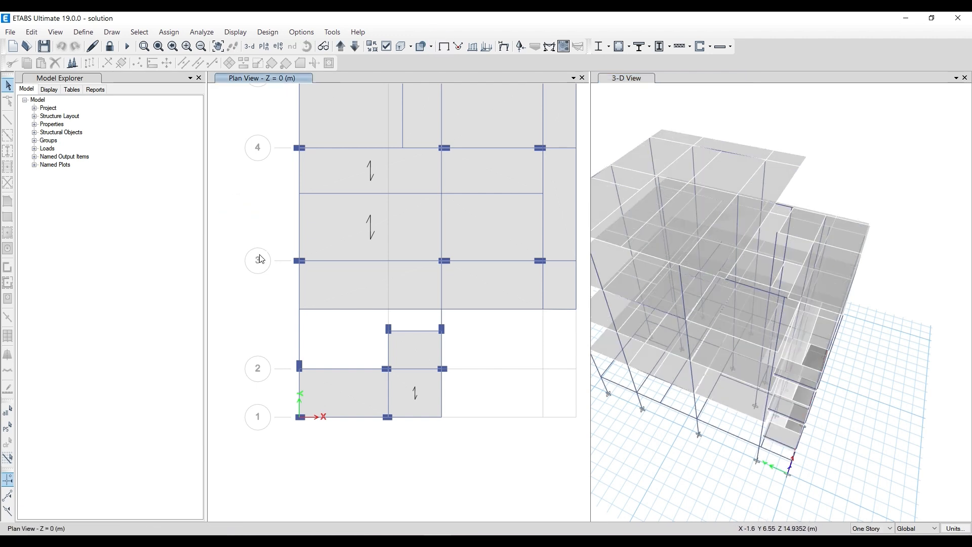
Move the plan view down to reference plane RefPl 4 at Z = 13.3344 m
{"action": "scroll", "coordinate": [261, 258], "scroll_direction": "down", "scroll_amount": 3}
{"action": "scroll", "coordinate": [261, 234], "scroll_direction": "up", "scroll_amount": 4}
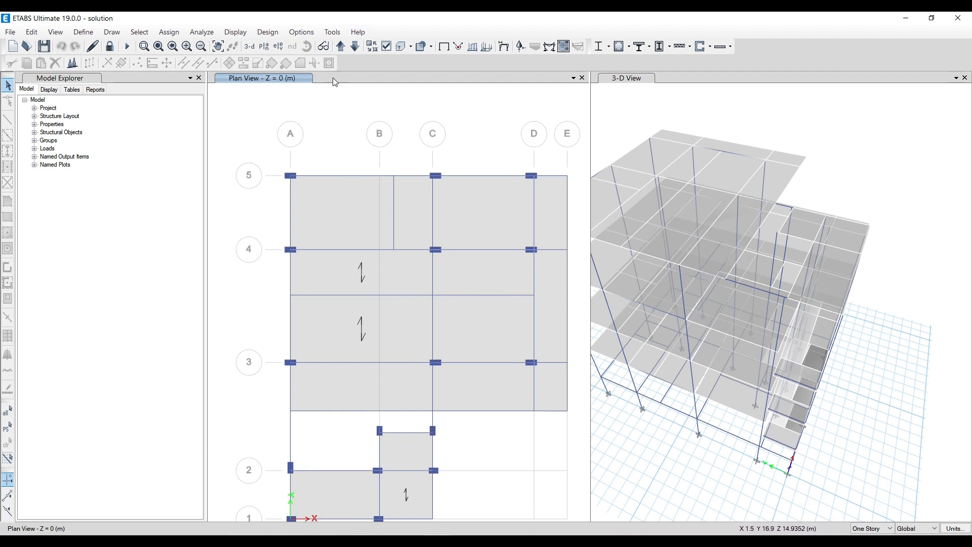
{"action": "left_click", "coordinate": [355, 48]}
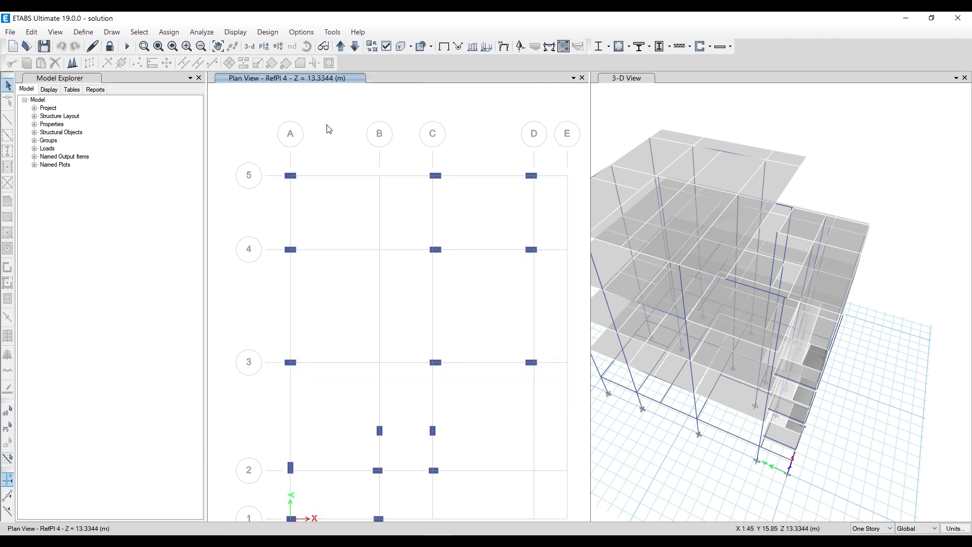
{"action": "left_click", "coordinate": [31, 33]}
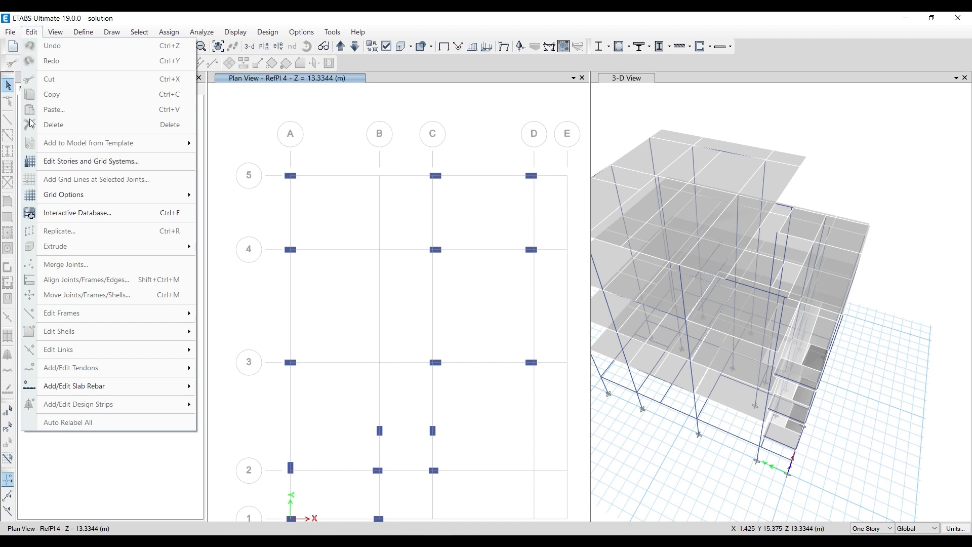
{"action": "left_click", "coordinate": [54, 163]}
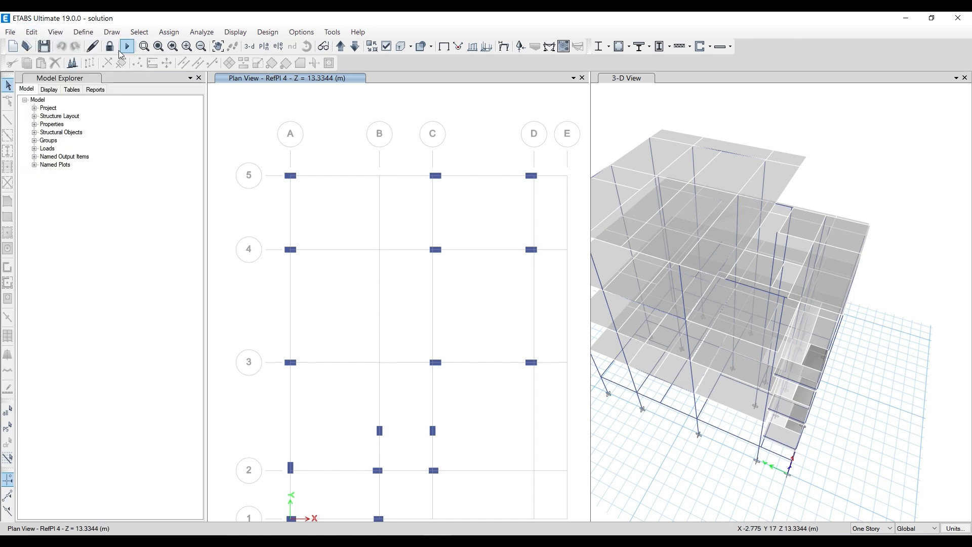
Unlock the model and review the grid system data of G+2+Pent House without changing it
{"action": "left_click", "coordinate": [501, 325]}
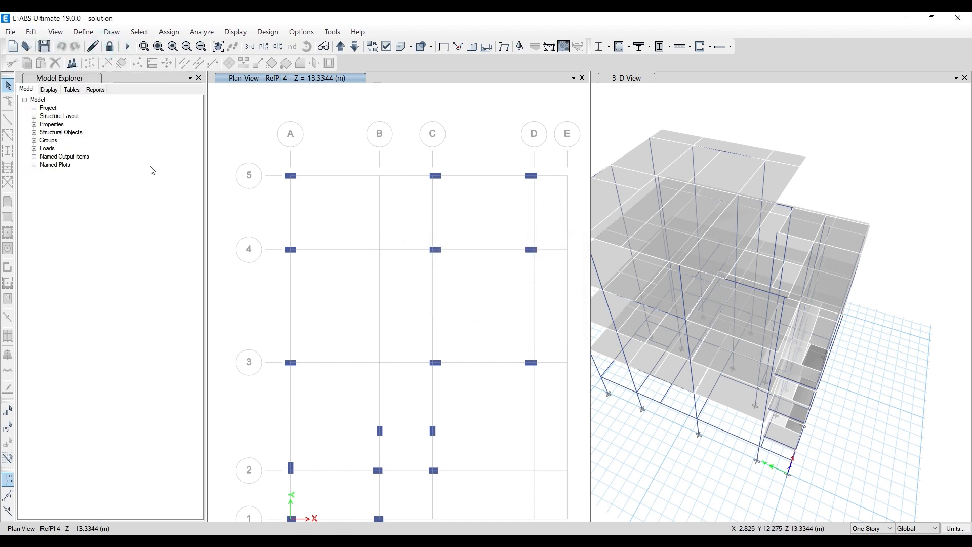
{"action": "left_click", "coordinate": [38, 34]}
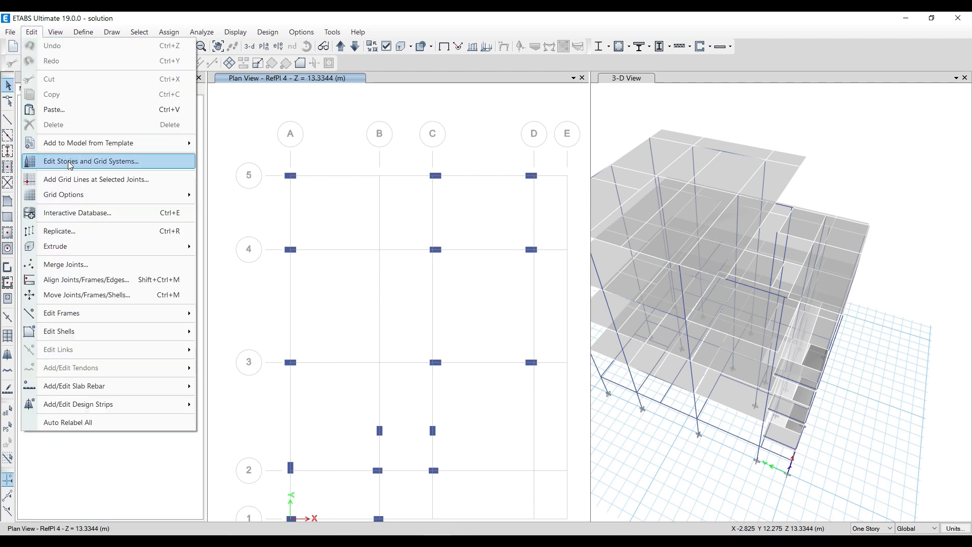
{"action": "left_click", "coordinate": [75, 162]}
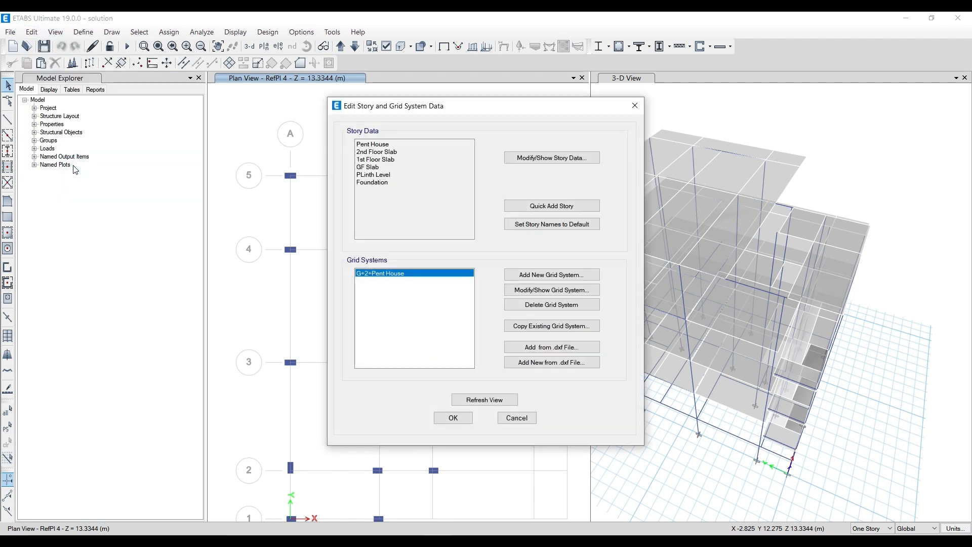
{"action": "left_click", "coordinate": [551, 295]}
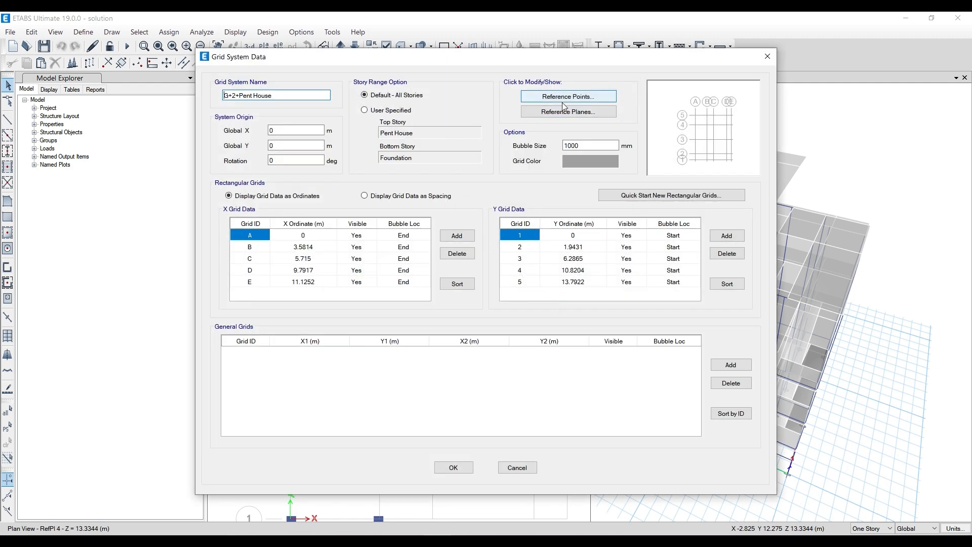
{"action": "left_click", "coordinate": [728, 55]}
{"action": "left_click_drag", "start_coordinate": [728, 56], "coordinate": [614, 65]}
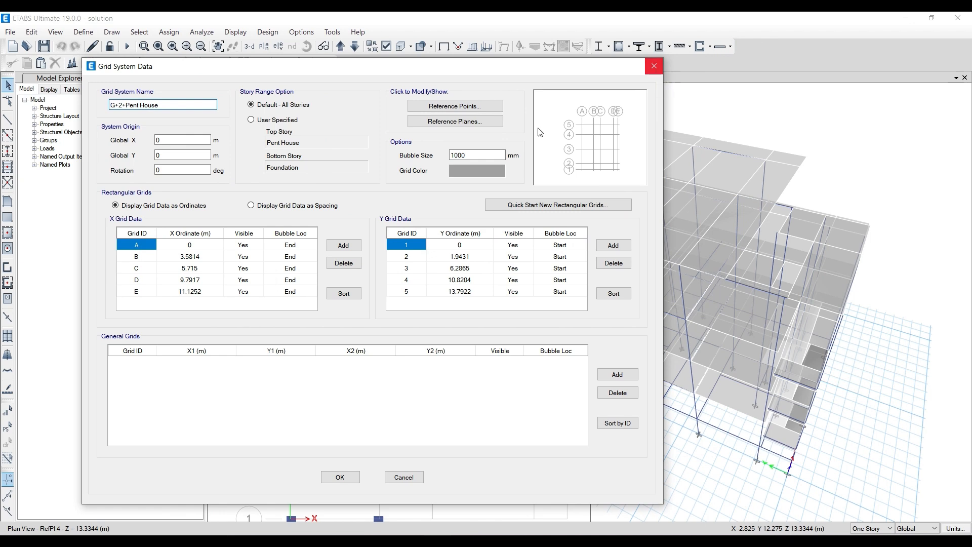
{"action": "left_click", "coordinate": [655, 67]}
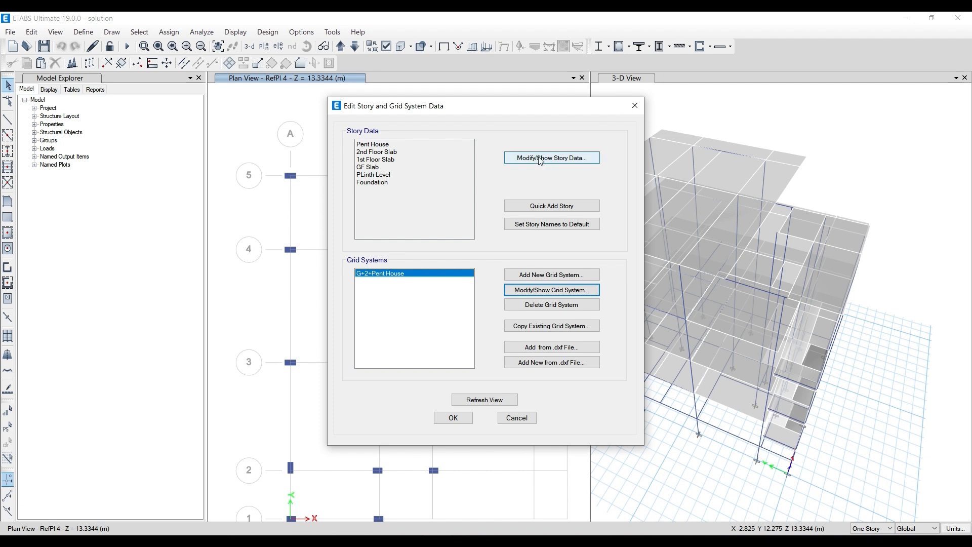
Review the story heights and elevations in the story data and close the settings without changes
{"action": "left_click", "coordinate": [552, 157]}
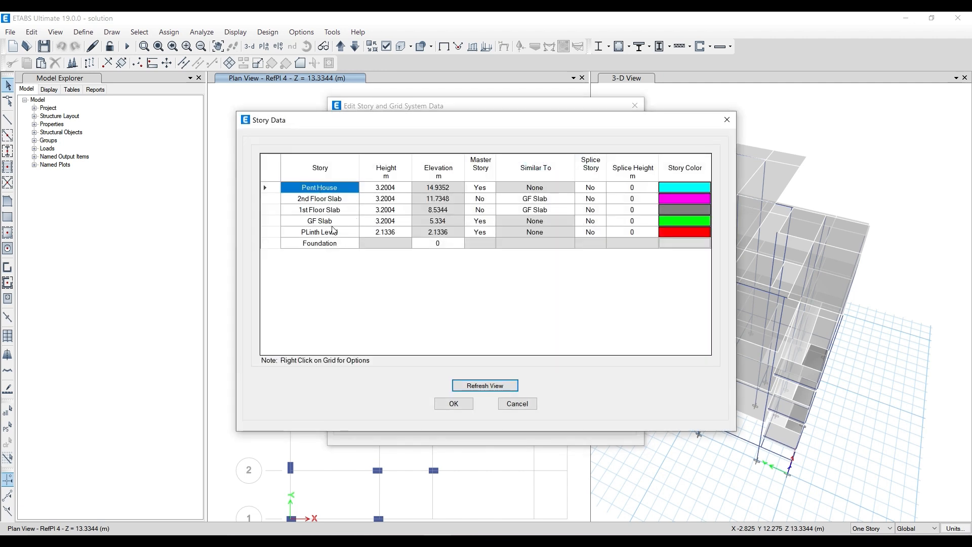
{"action": "left_click", "coordinate": [717, 123]}
{"action": "left_click", "coordinate": [637, 106]}
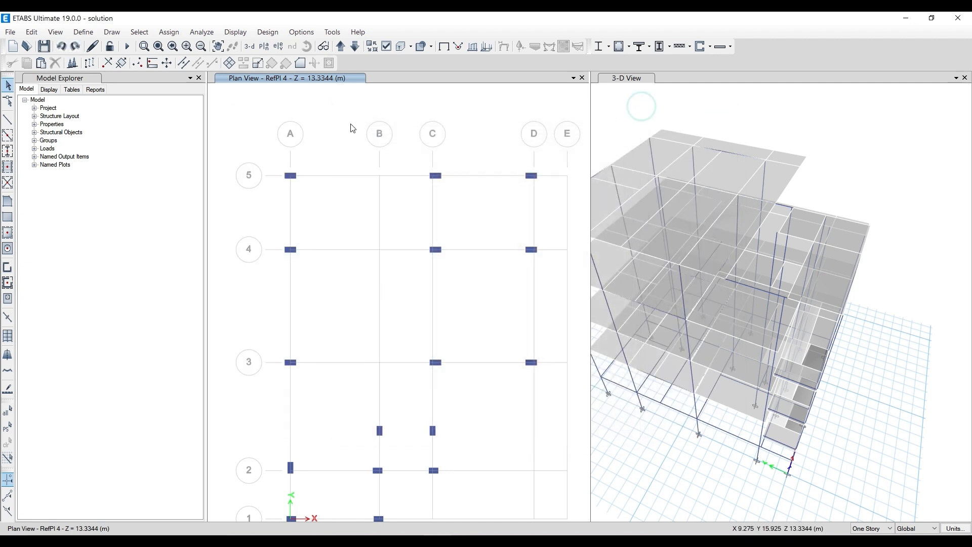
{"action": "left_click", "coordinate": [26, 46]}
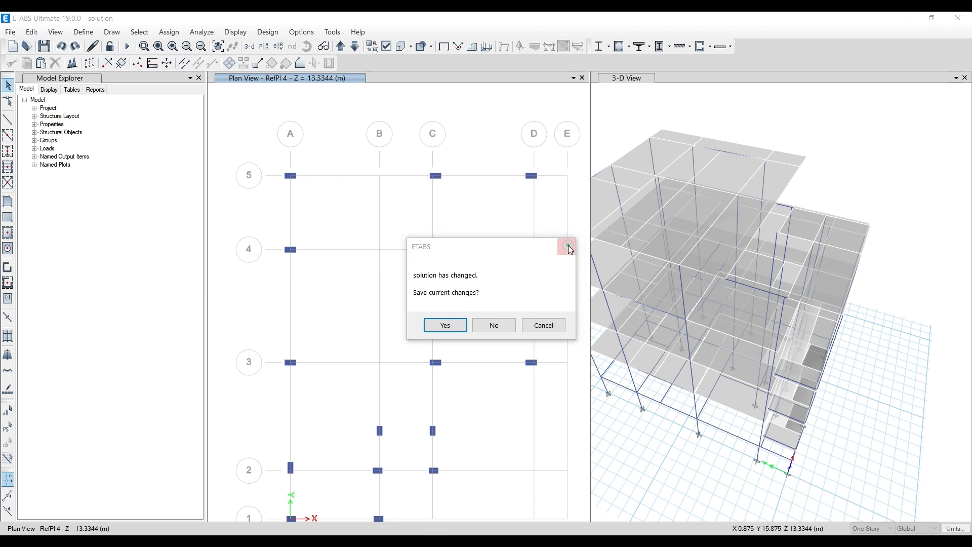
{"action": "left_click", "coordinate": [567, 247]}
Delete all four horizontal reference planes from the G+2+Pent House grid system and apply the change
{"action": "left_click", "coordinate": [32, 32]}
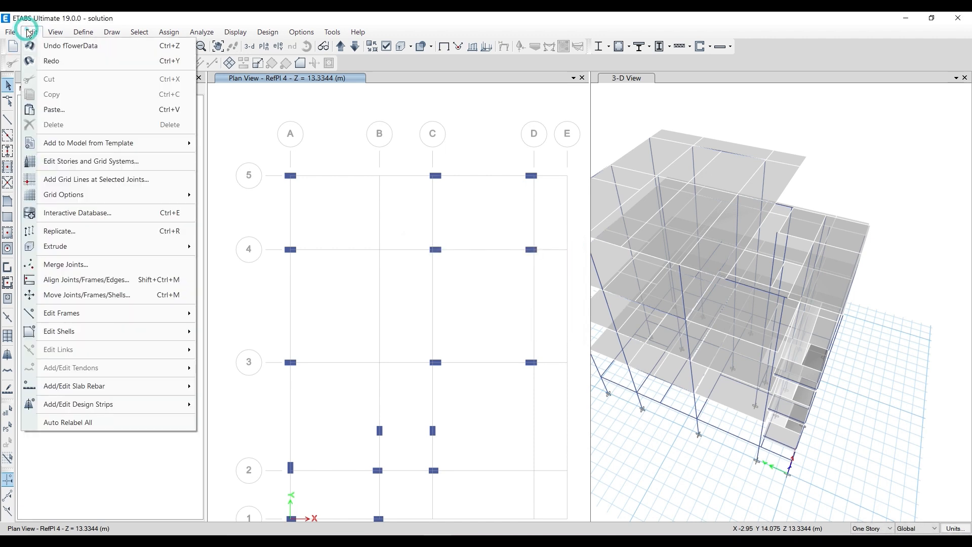
{"action": "left_click", "coordinate": [86, 161]}
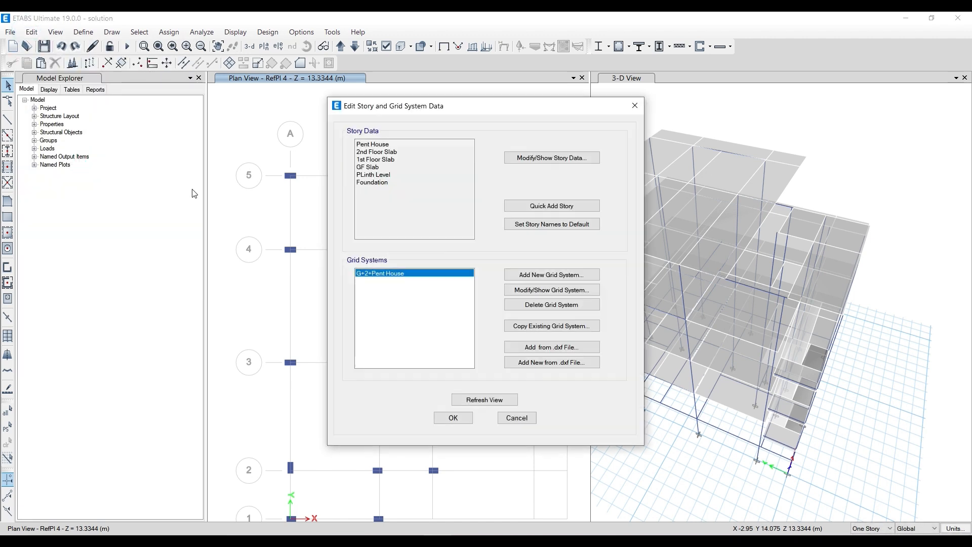
{"action": "left_click", "coordinate": [537, 295]}
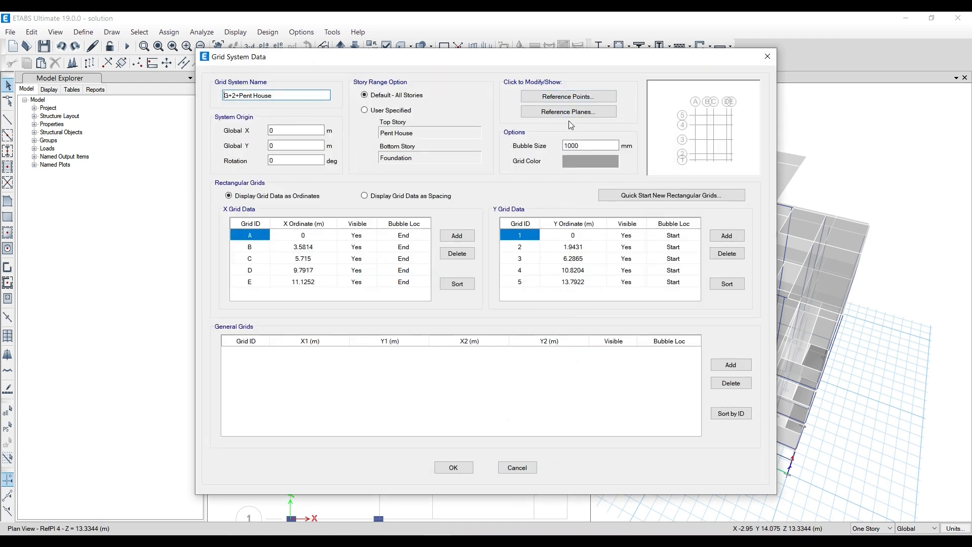
{"action": "left_click", "coordinate": [570, 114]}
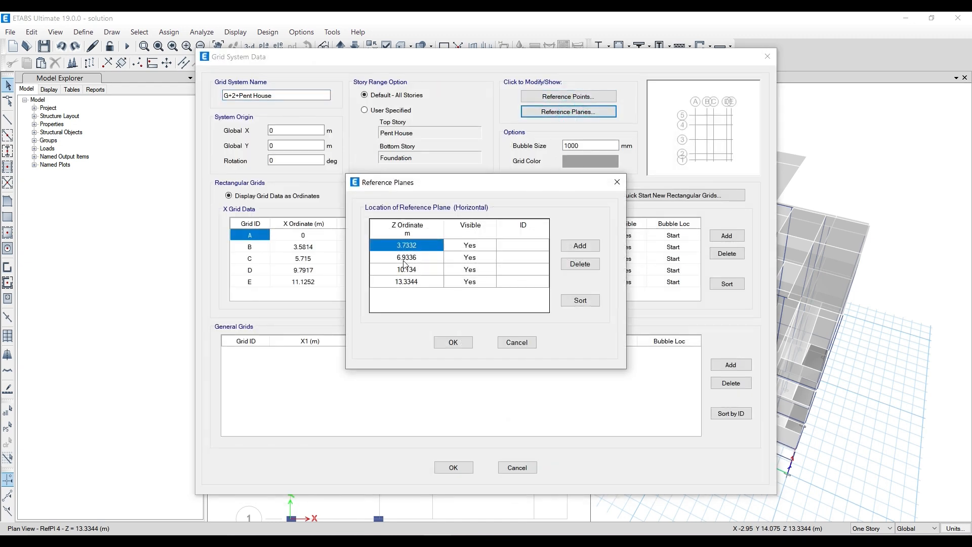
{"action": "left_click", "coordinate": [583, 266]}
{"action": "left_click", "coordinate": [585, 267]}
{"action": "left_click", "coordinate": [584, 267]}
{"action": "left_click", "coordinate": [584, 267]}
{"action": "left_click", "coordinate": [453, 342]}
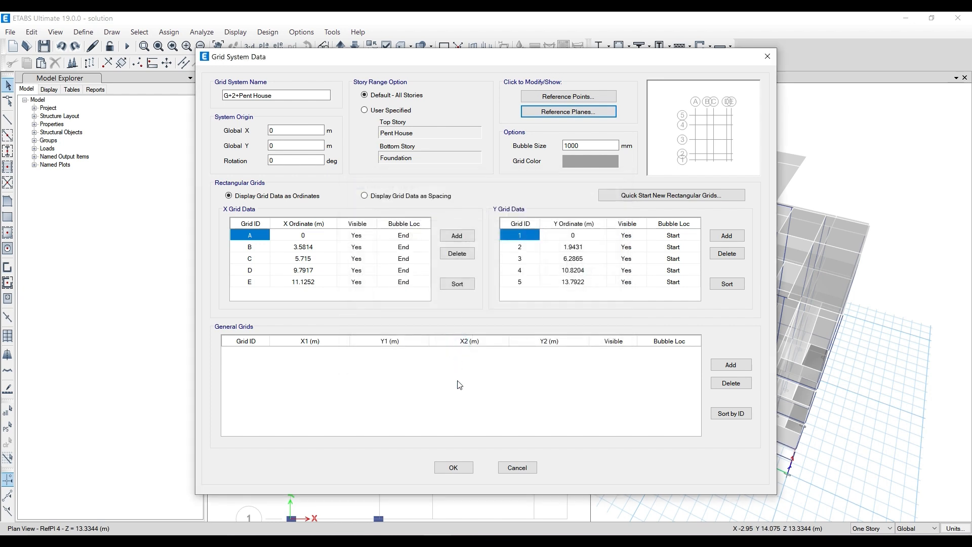
{"action": "left_click", "coordinate": [463, 467]}
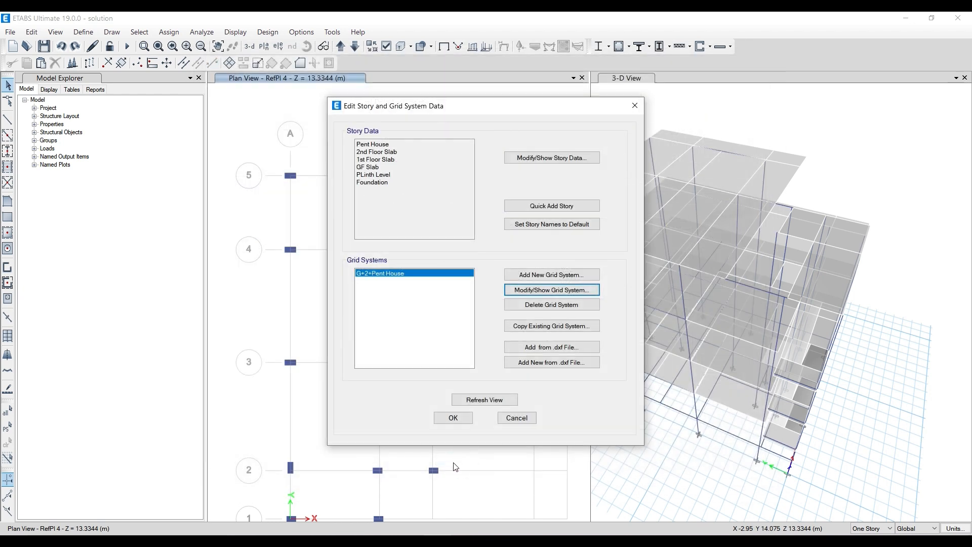
{"action": "left_click", "coordinate": [454, 417]}
Bring the plan view up to the plinth level and check the short secondary beam between grids 4 and 5
{"action": "left_click", "coordinate": [326, 254]}
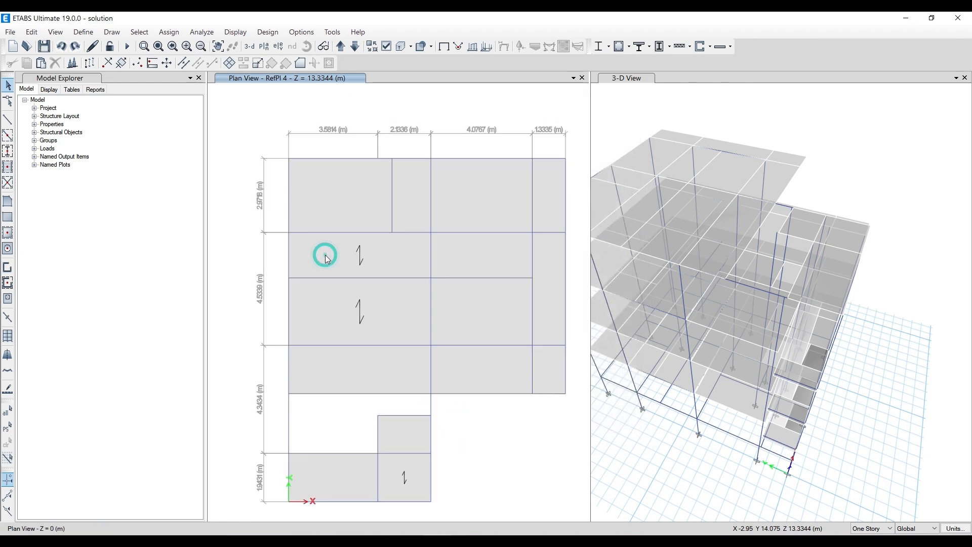
{"action": "left_click", "coordinate": [248, 240]}
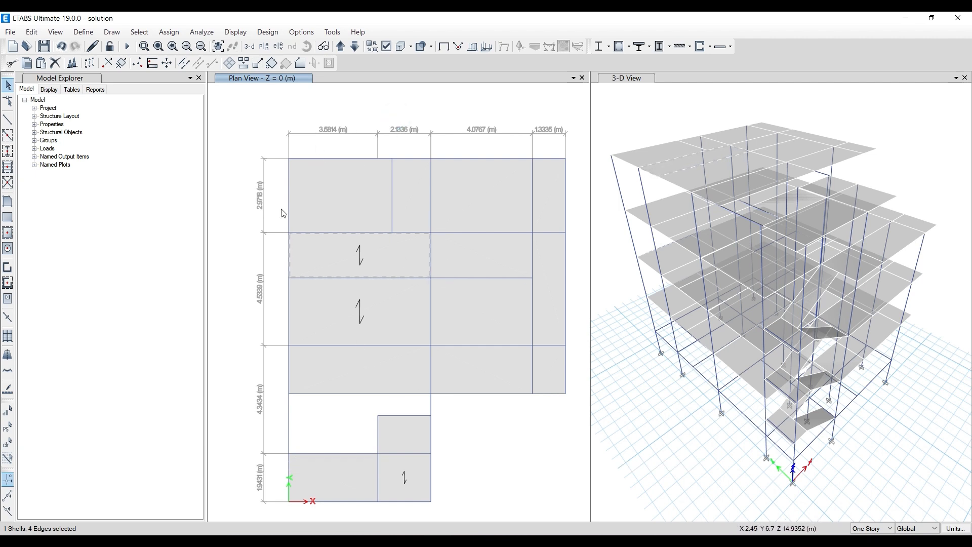
{"action": "left_click", "coordinate": [343, 48]}
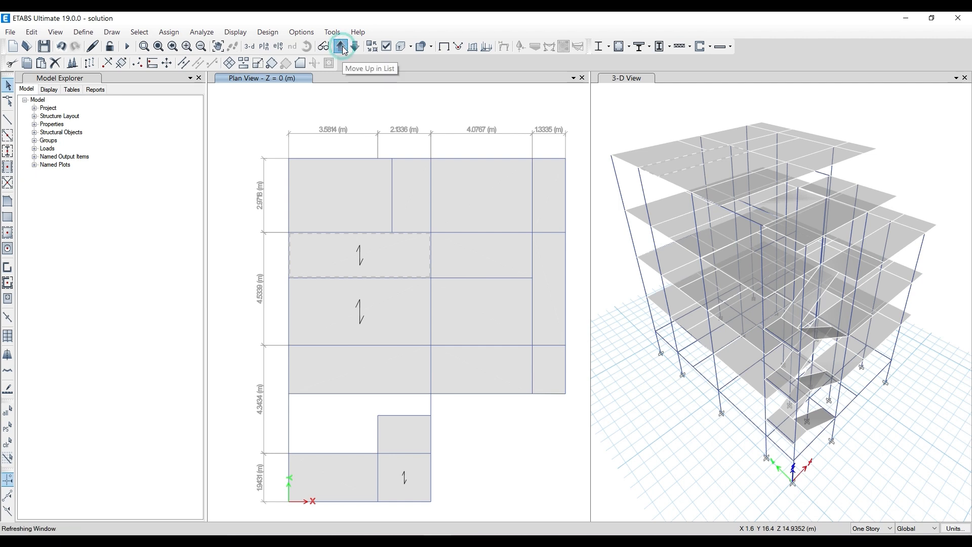
{"action": "left_click", "coordinate": [343, 48]}
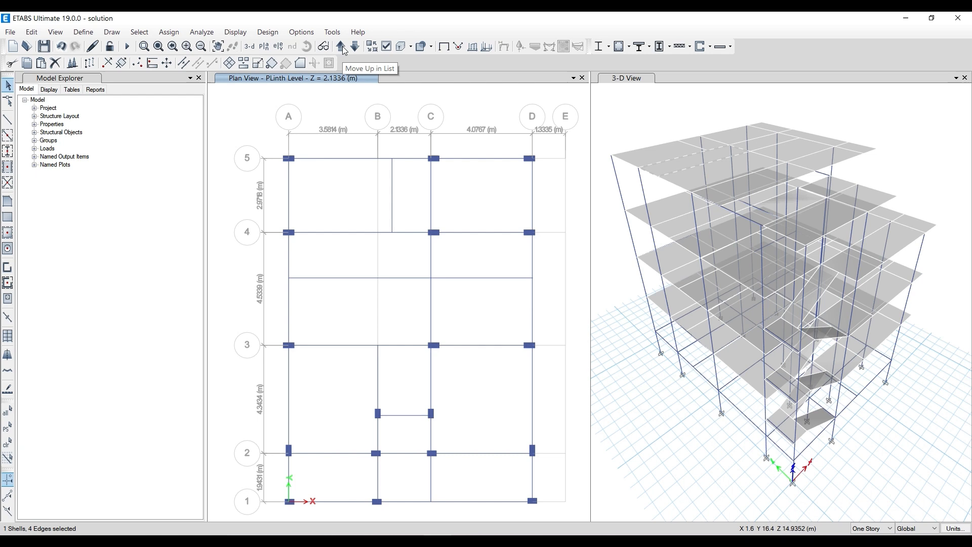
{"action": "left_click", "coordinate": [393, 189]}
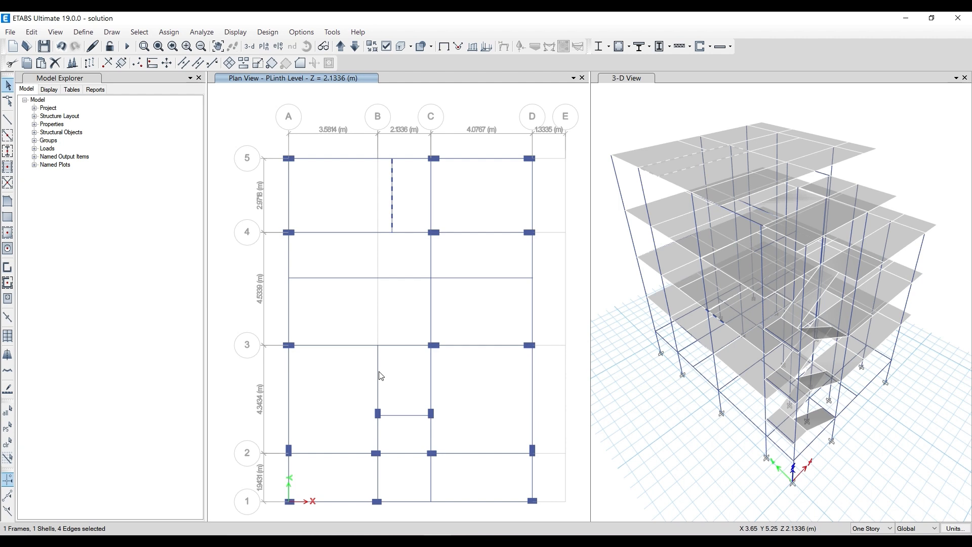
{"action": "left_click", "coordinate": [391, 188]}
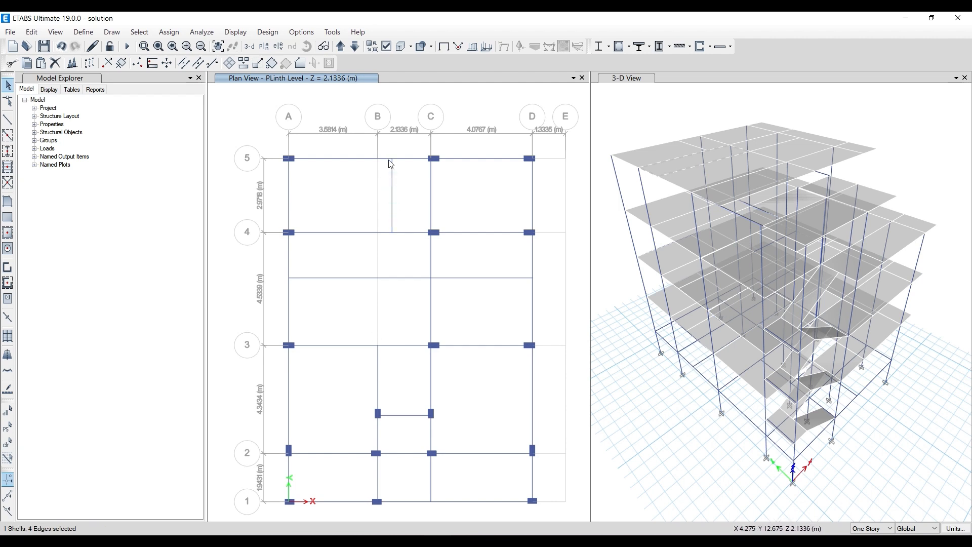
Step the plan view through the floor slab levels, checking the panel between grids C and D, and finish at GF Slab
{"action": "left_click", "coordinate": [340, 46]}
{"action": "left_click", "coordinate": [341, 48]}
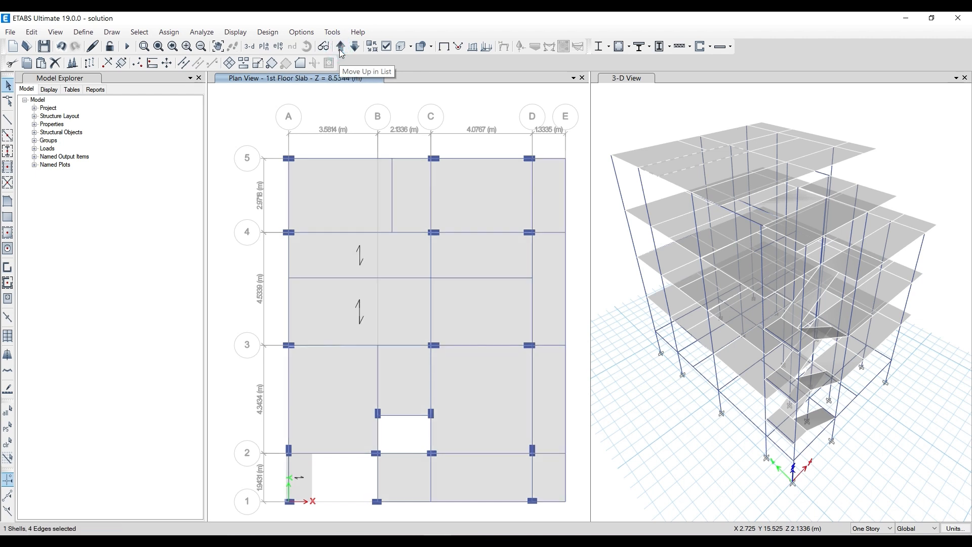
{"action": "left_click", "coordinate": [343, 46]}
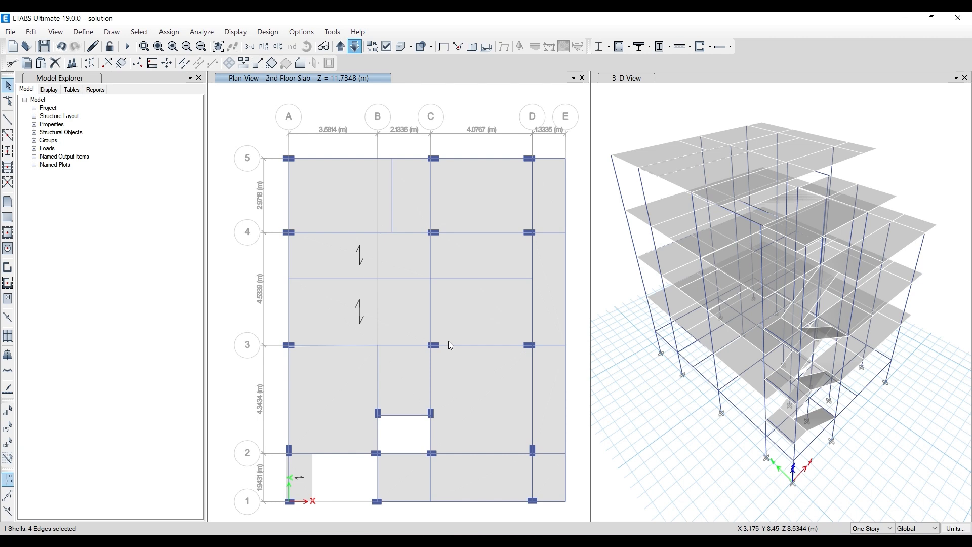
{"action": "left_click", "coordinate": [341, 46]}
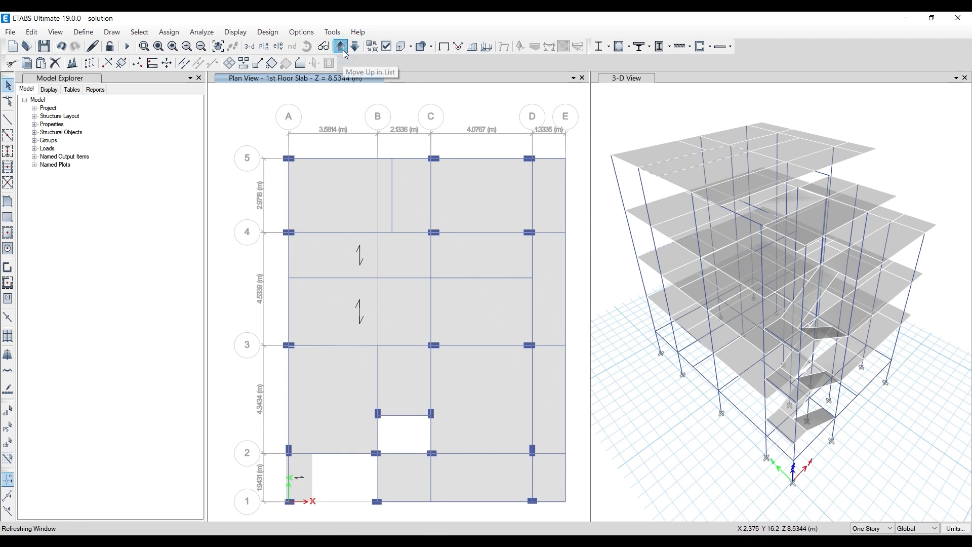
{"action": "left_click", "coordinate": [460, 313]}
{"action": "left_click", "coordinate": [485, 257]}
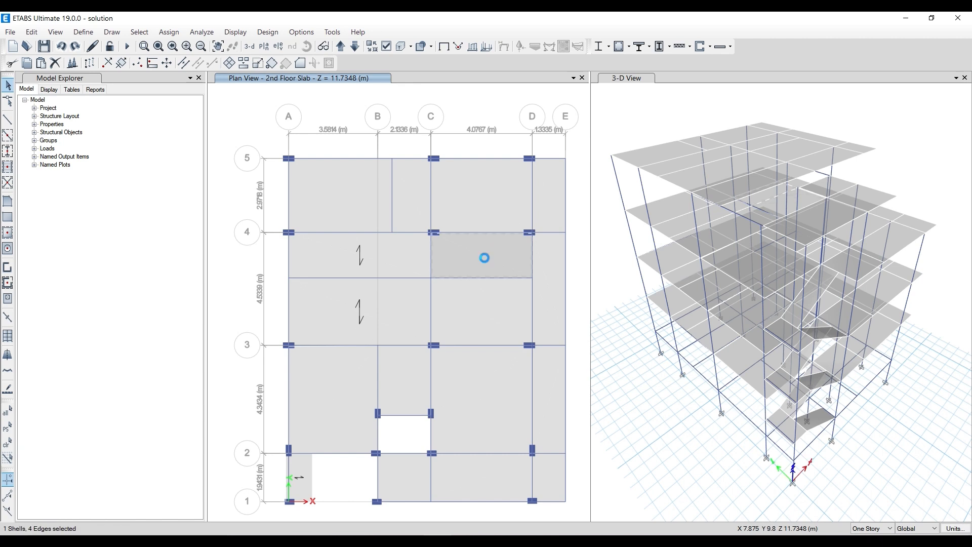
{"action": "left_click", "coordinate": [485, 257]}
{"action": "left_click", "coordinate": [341, 47]}
{"action": "left_click", "coordinate": [341, 46]}
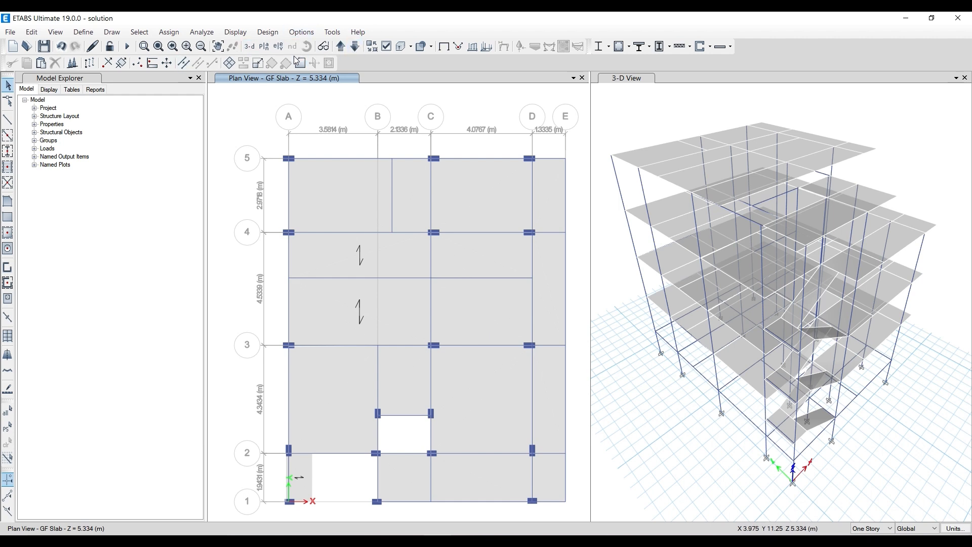
Rerun the analysis, close its messages and examine the dead-load displacements around the staircase in the 3-D view
{"action": "left_click", "coordinate": [127, 46]}
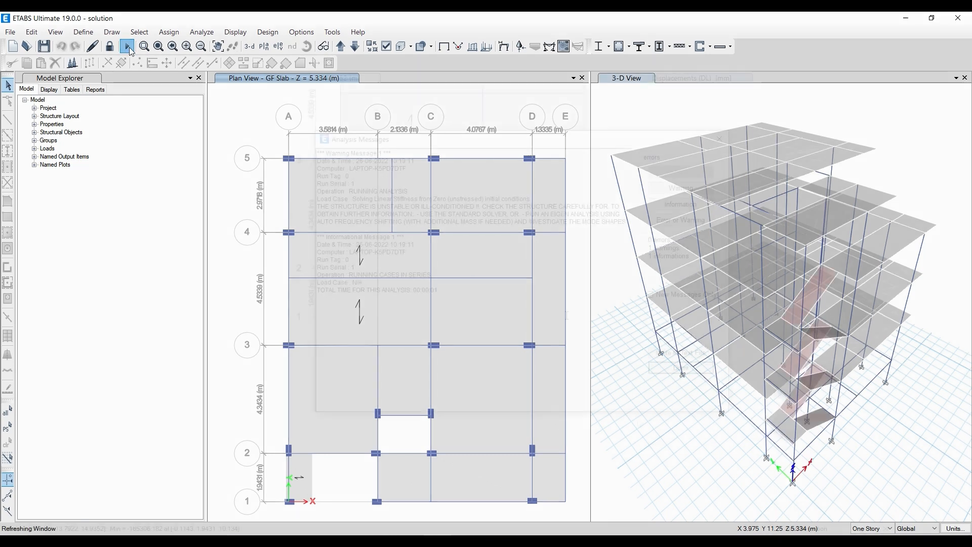
{"action": "left_click", "coordinate": [720, 139]}
{"action": "middle_click_drag", "start_coordinate": [879, 446], "coordinate": [881, 349], "text": "shift"}
{"action": "mouse_move", "coordinate": [840, 213]}
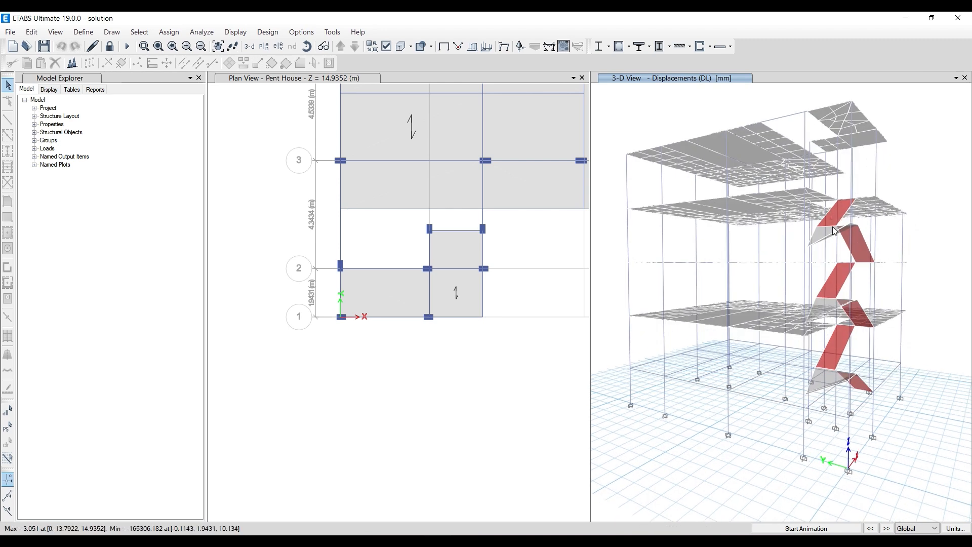
{"action": "middle_click_drag", "start_coordinate": [910, 445], "coordinate": [600, 374], "text": "shift"}
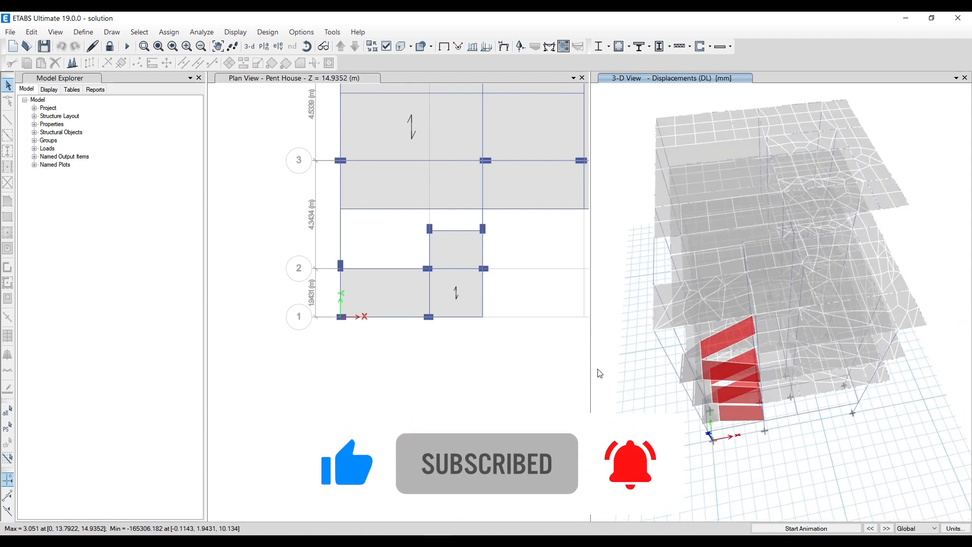
Unlock the analyzed model for editing and frame the pent house plan around grids 1 to 3
{"action": "left_click", "coordinate": [109, 46]}
{"action": "left_click", "coordinate": [506, 327]}
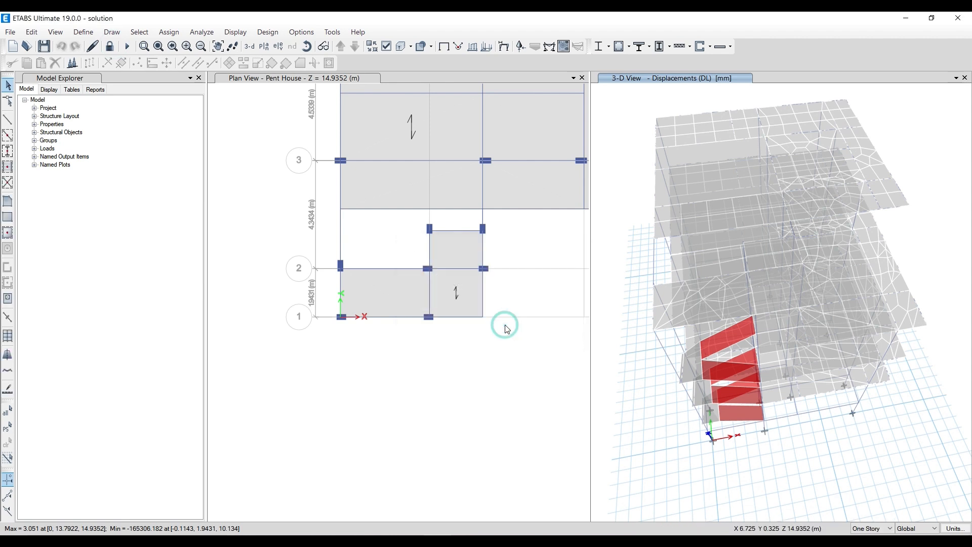
{"action": "scroll", "coordinate": [350, 323], "scroll_direction": "down", "scroll_amount": 2}
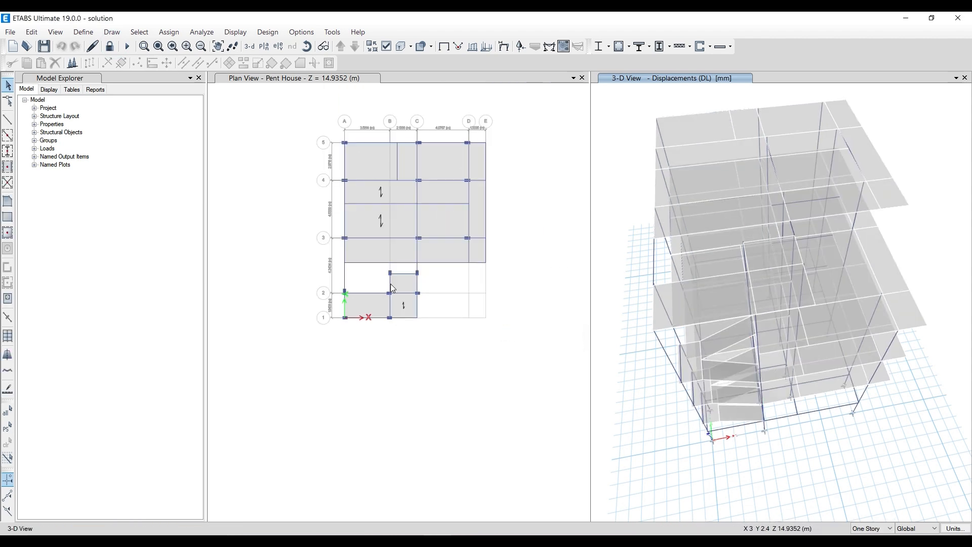
{"action": "scroll", "coordinate": [361, 285], "scroll_direction": "up", "scroll_amount": 2}
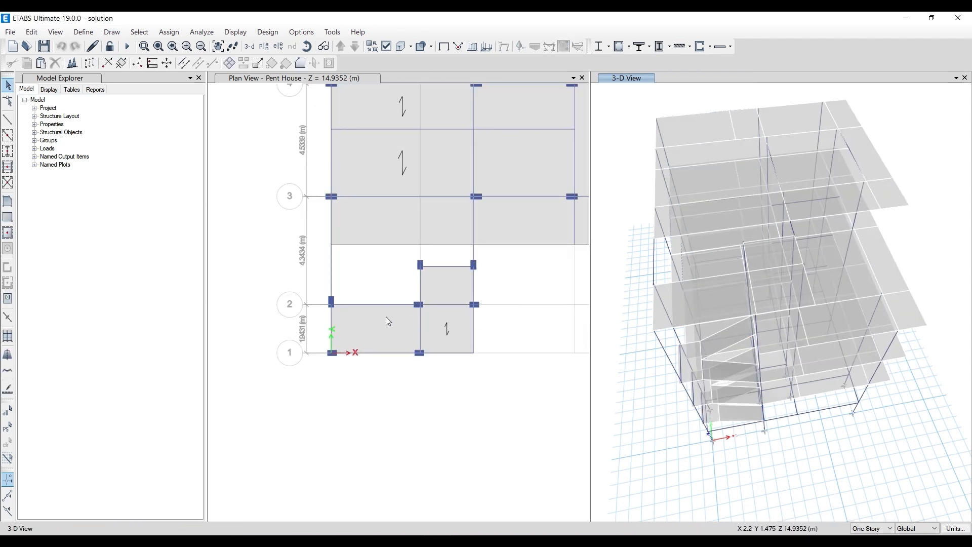
Set the story scope to All Stories and move the plan view down to the 2nd Floor Slab at Z = 11.7348 m
{"action": "left_click", "coordinate": [885, 528]}
{"action": "left_click", "coordinate": [879, 541]}
{"action": "left_click", "coordinate": [371, 325]}
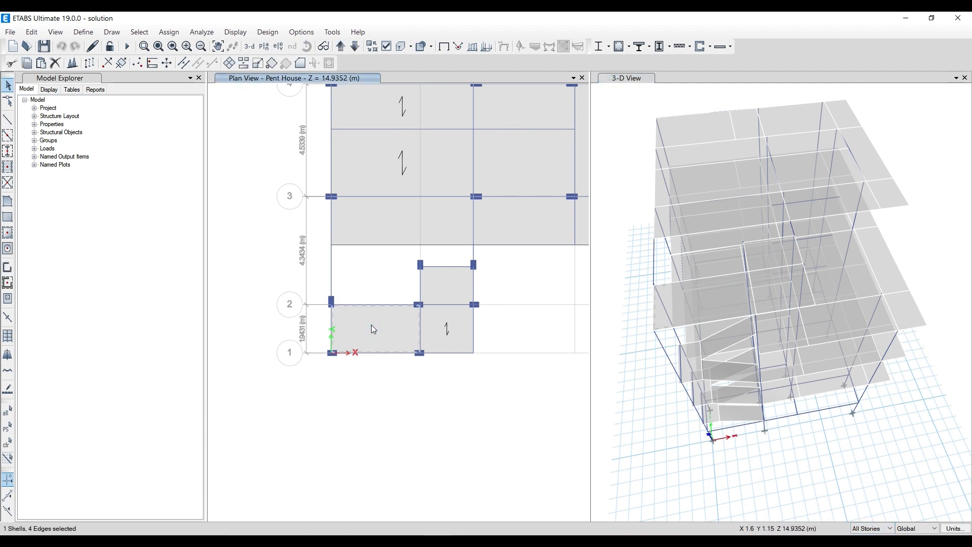
{"action": "left_click", "coordinate": [364, 319]}
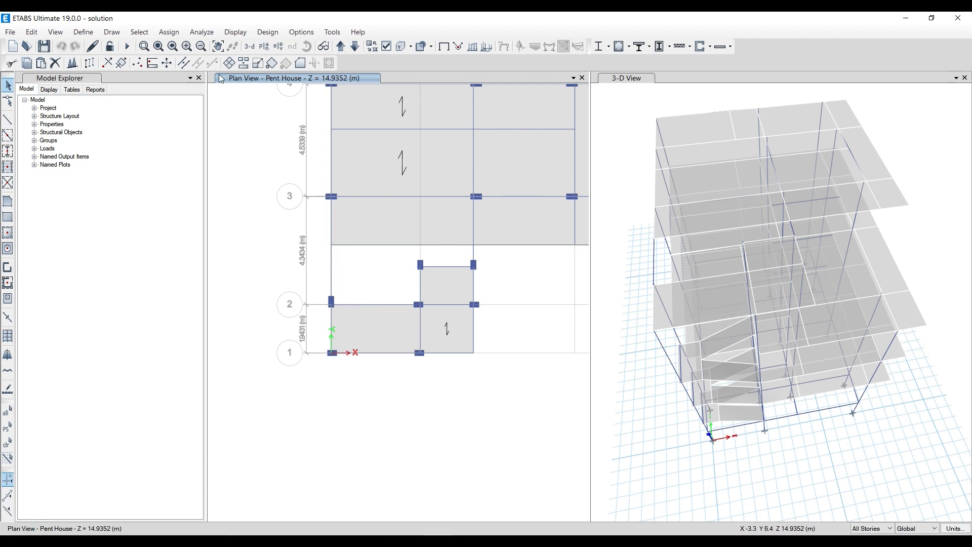
{"action": "left_click", "coordinate": [356, 47]}
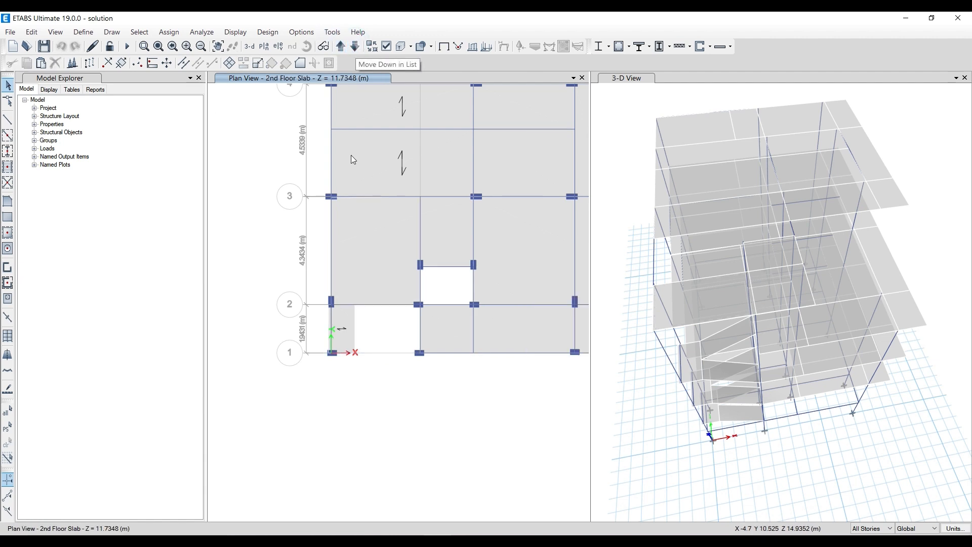
Delete the narrow stair landing slabs beside grid A between grids 1 and 2, and show the 1st Floor Slab plan
{"action": "left_click", "coordinate": [346, 321]}
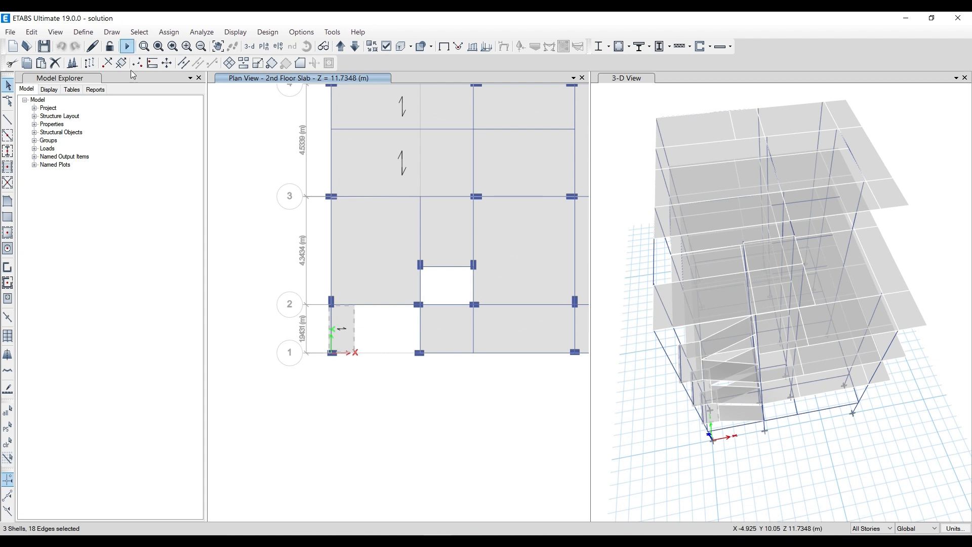
{"action": "key", "text": "Delete"}
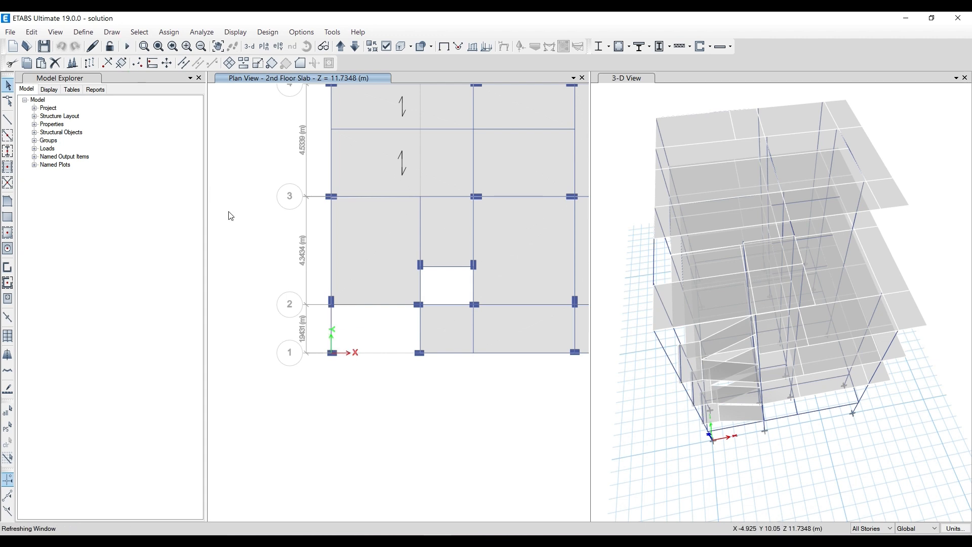
{"action": "left_click", "coordinate": [355, 46]}
Delete the lower and upper stair flights of all three staircase levels in the 3-D view
{"action": "middle_click_drag", "start_coordinate": [656, 431], "coordinate": [694, 335]}
{"action": "left_click", "coordinate": [775, 344]}
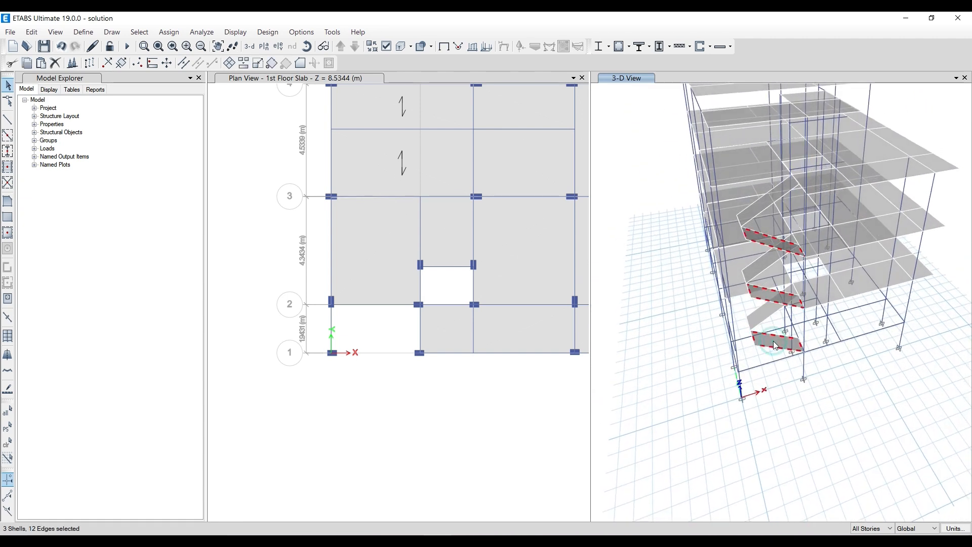
{"action": "left_click", "coordinate": [774, 342]}
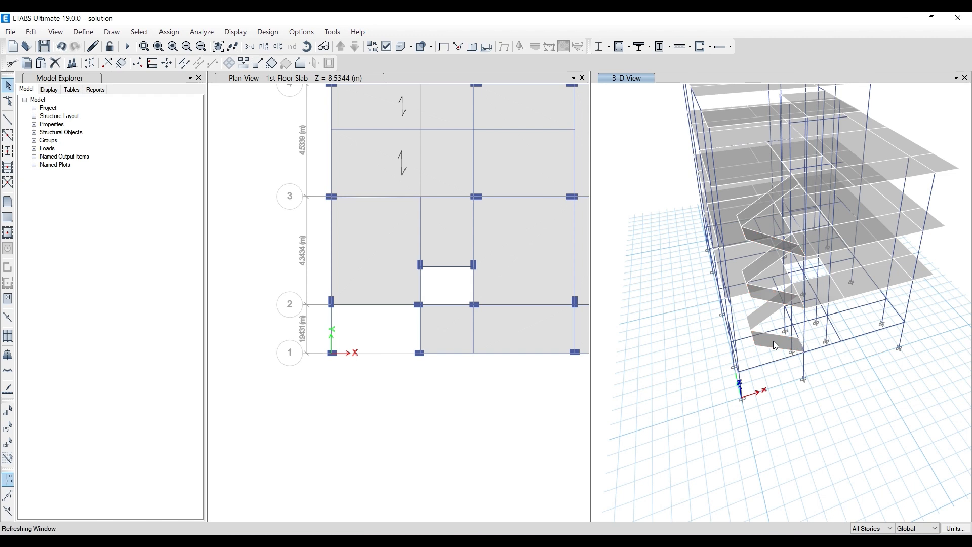
{"action": "left_click", "coordinate": [760, 314]}
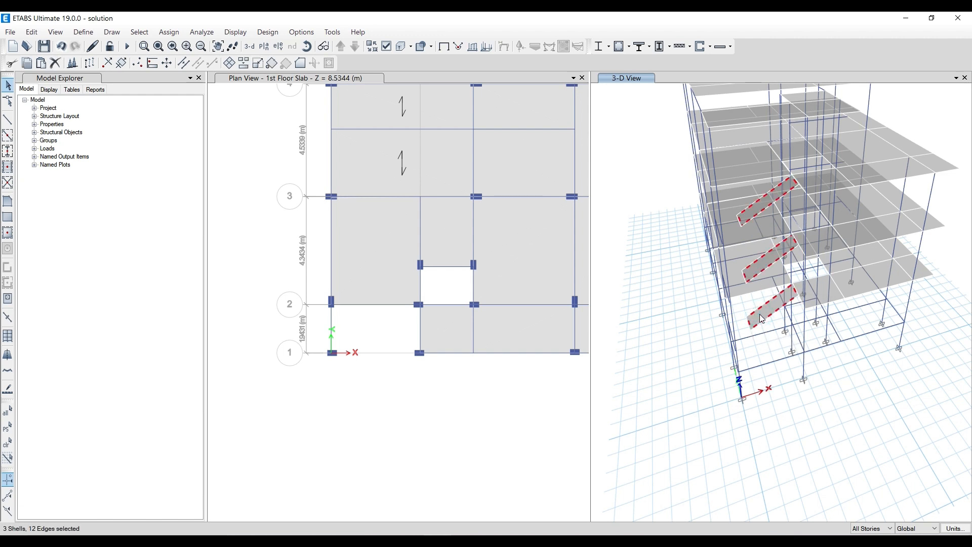
{"action": "key", "text": "Delete"}
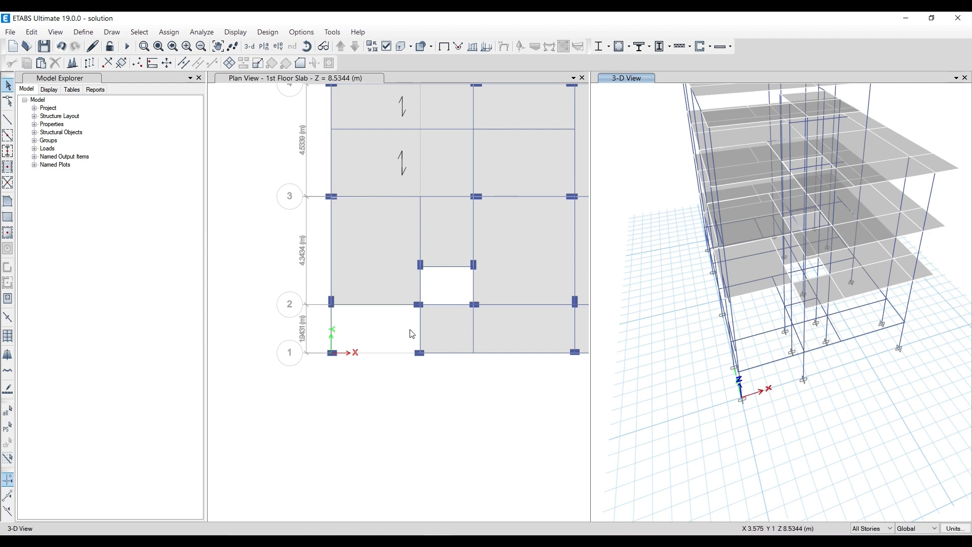
Draw a Column 9"x9" at grid point C-1 through all stories from the Pent House plan
{"action": "left_click", "coordinate": [245, 182]}
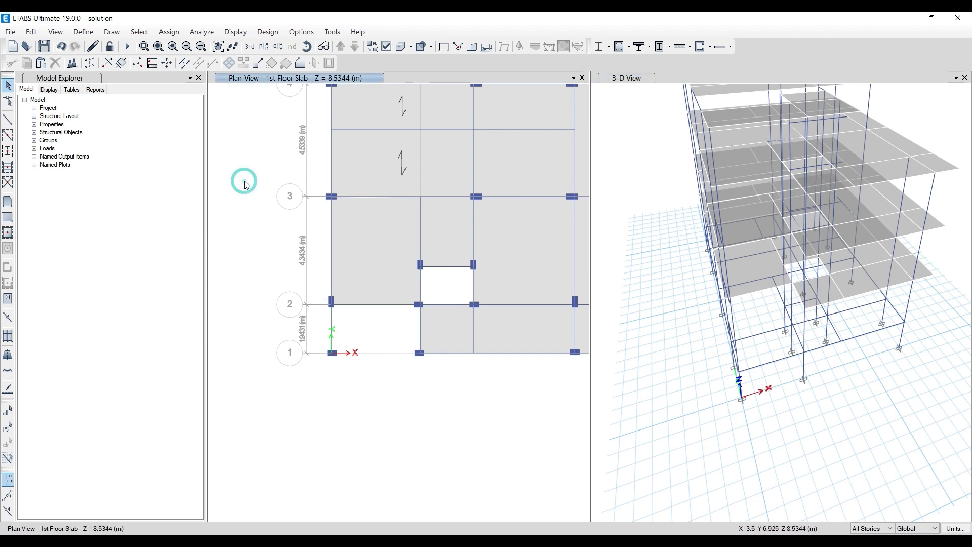
{"action": "left_click", "coordinate": [341, 47]}
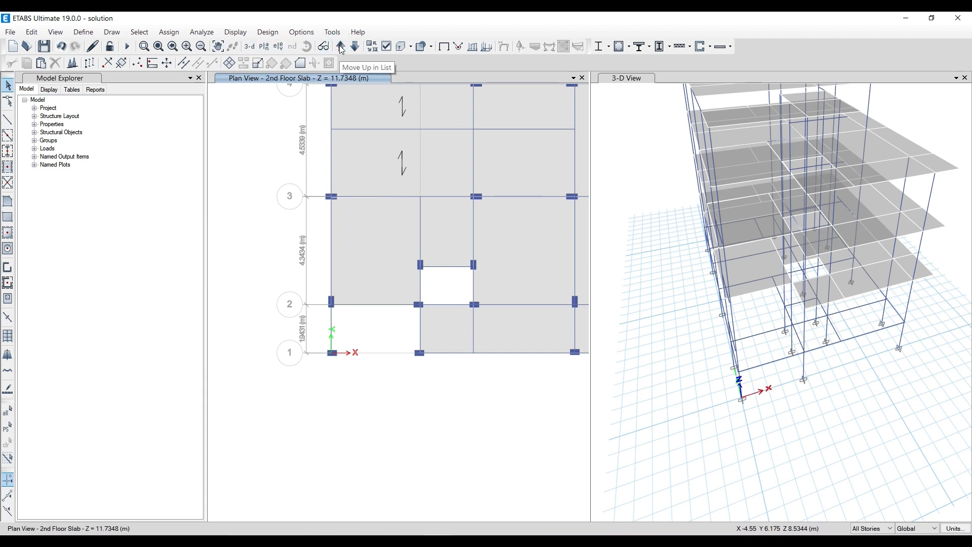
{"action": "scroll", "coordinate": [239, 307], "scroll_direction": "down", "scroll_amount": 2}
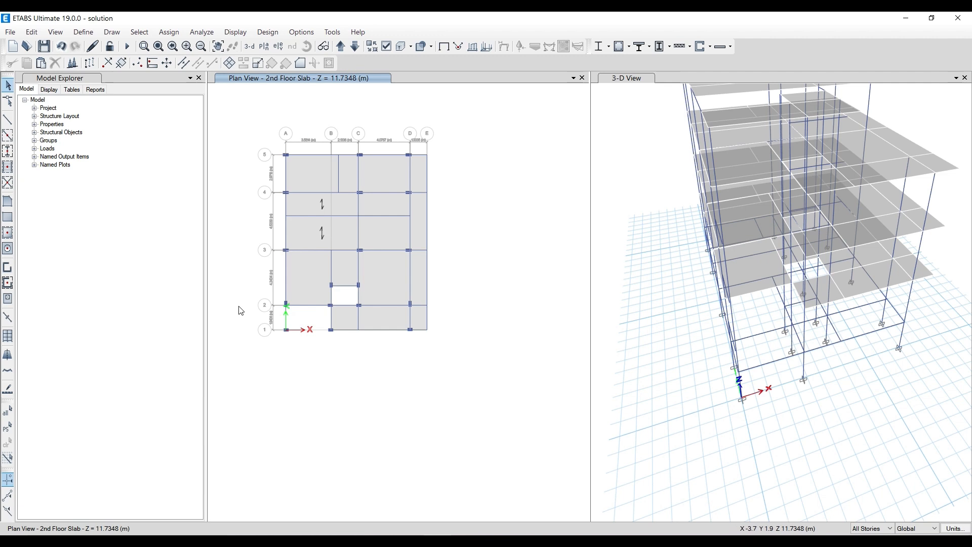
{"action": "left_click", "coordinate": [340, 47]}
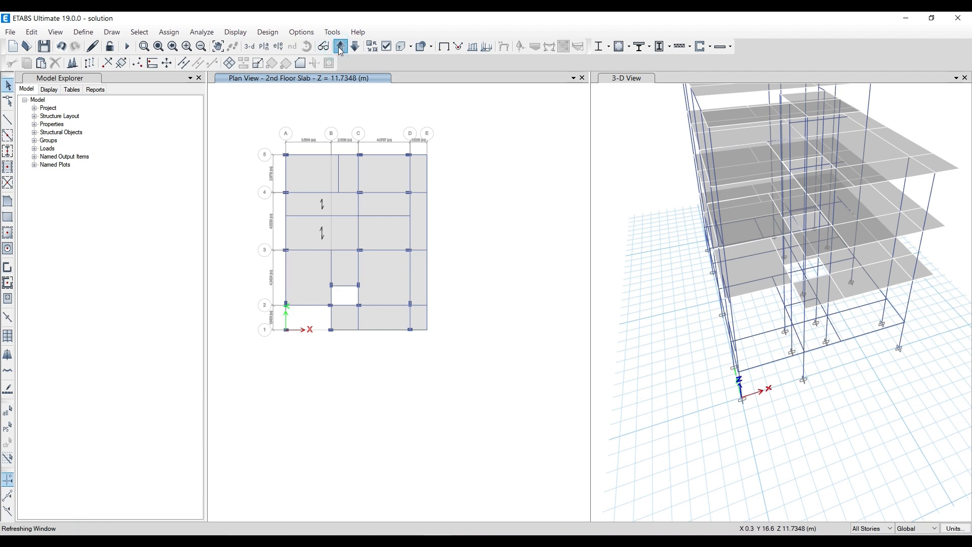
{"action": "scroll", "coordinate": [308, 322], "scroll_direction": "up", "scroll_amount": 6}
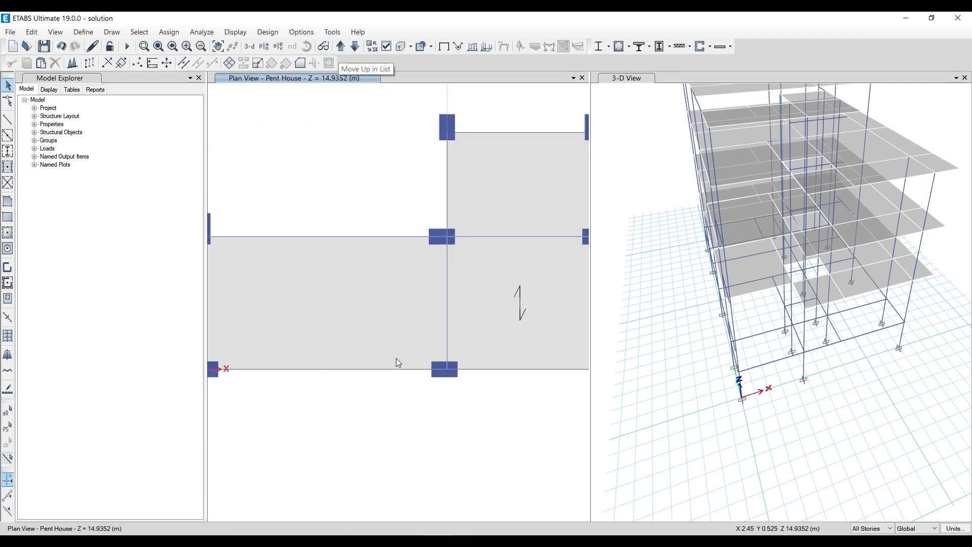
{"action": "left_click", "coordinate": [12, 123]}
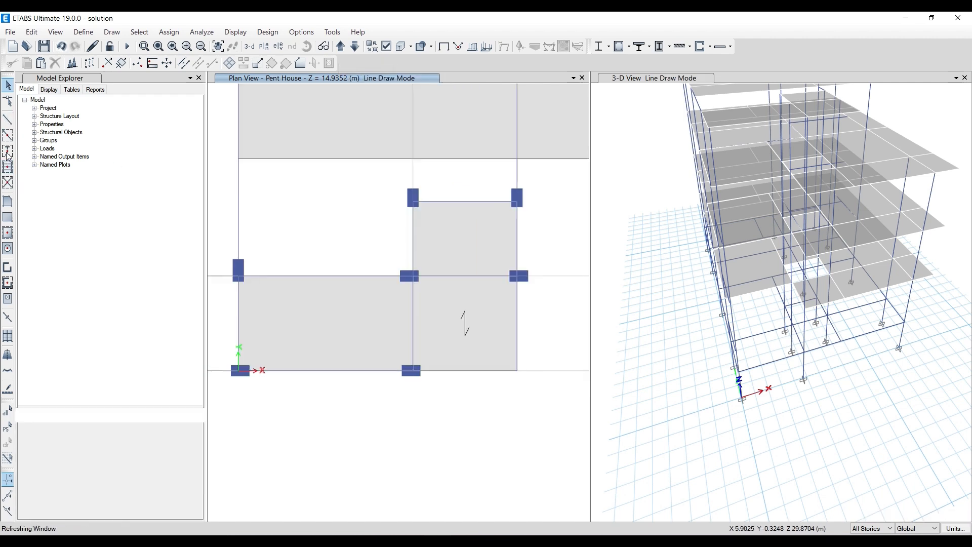
{"action": "left_click", "coordinate": [8, 153]}
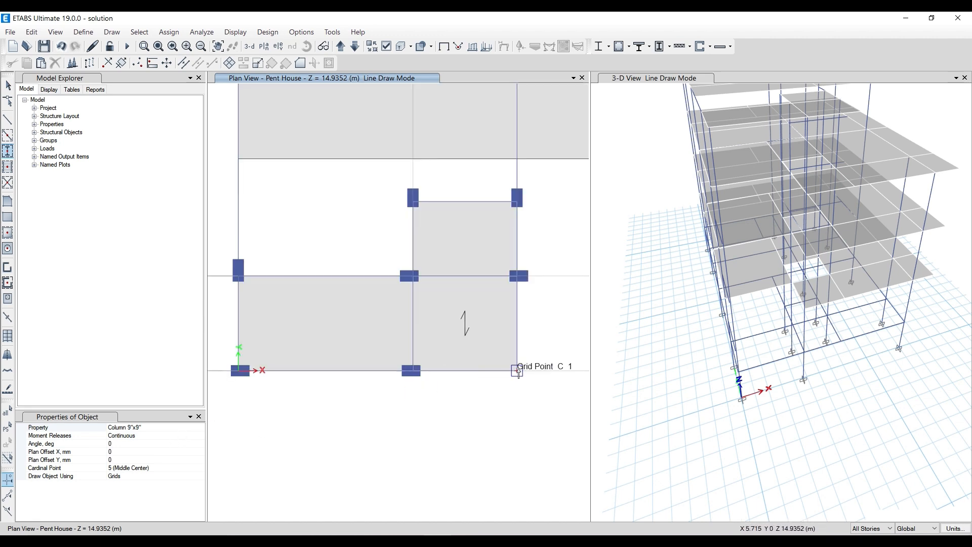
{"action": "left_click", "coordinate": [518, 370]}
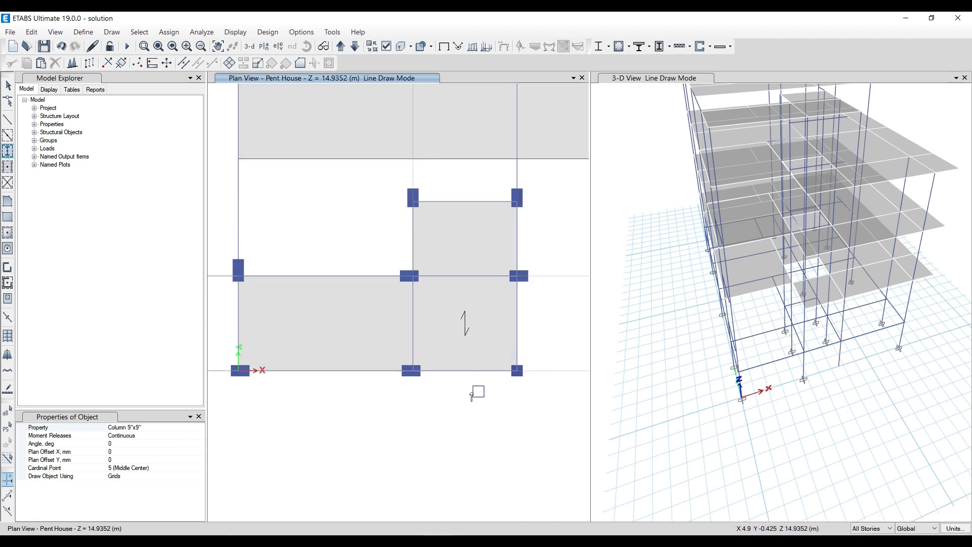
{"action": "key", "text": "Escape"}
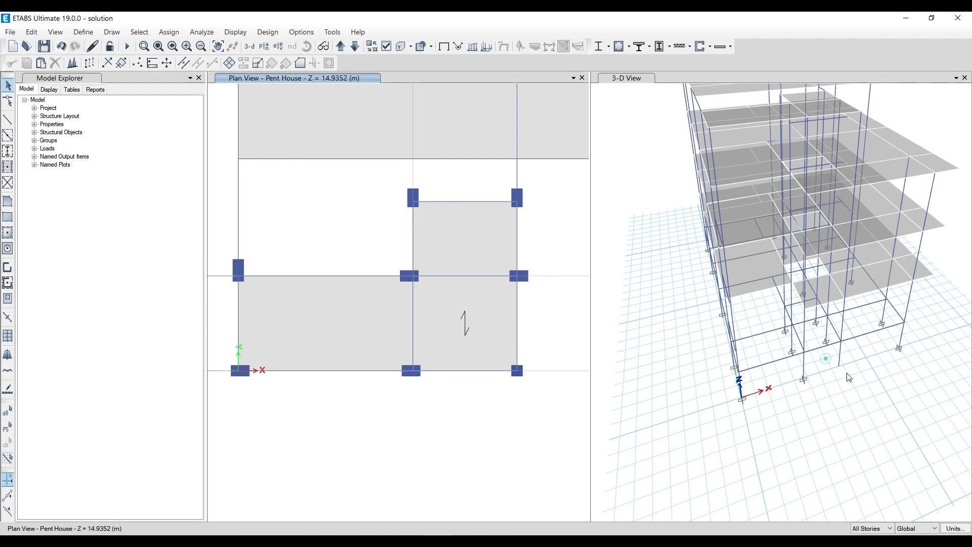
Assign joint restraints to the base joint of the new column at grid point C-1
{"action": "left_click", "coordinate": [839, 366]}
{"action": "left_click", "coordinate": [199, 32]}
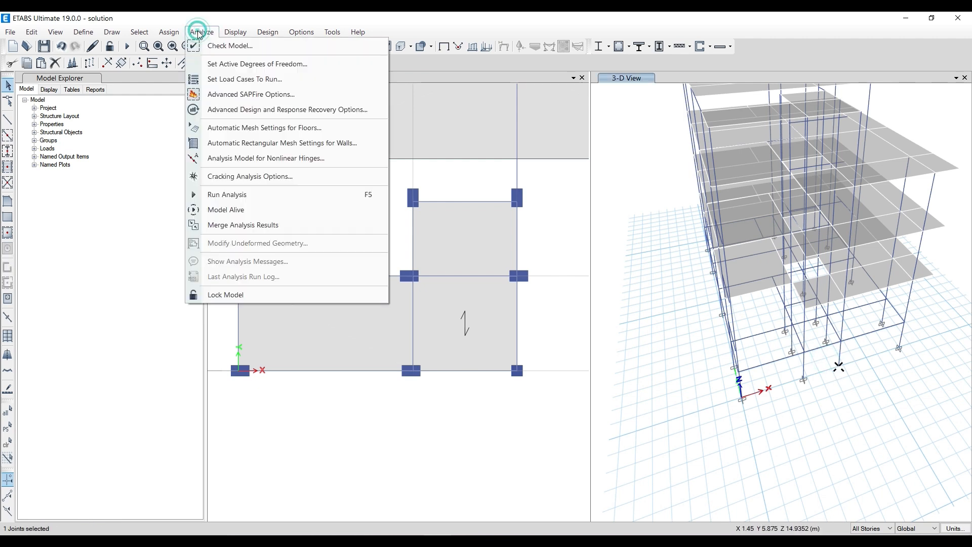
{"action": "left_click", "coordinate": [163, 30]}
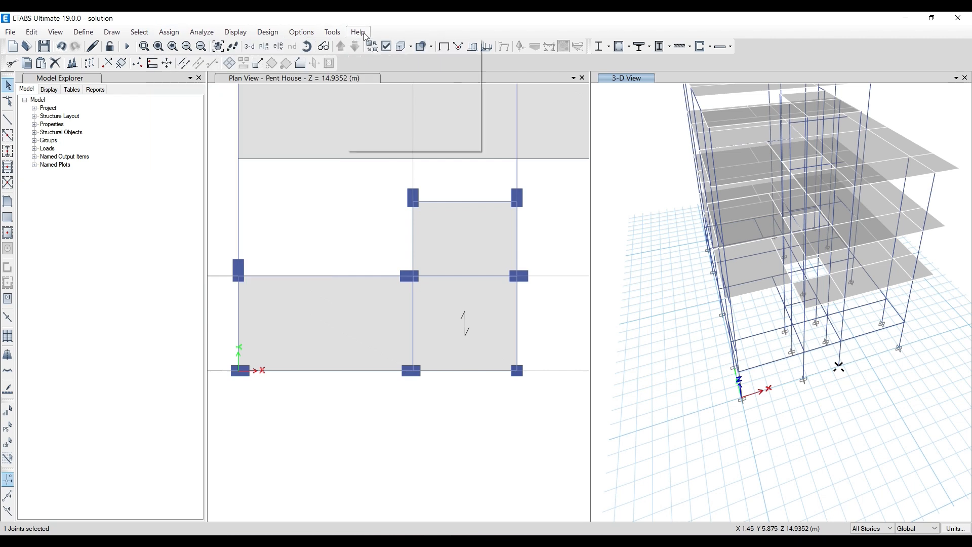
{"action": "left_click", "coordinate": [172, 33]}
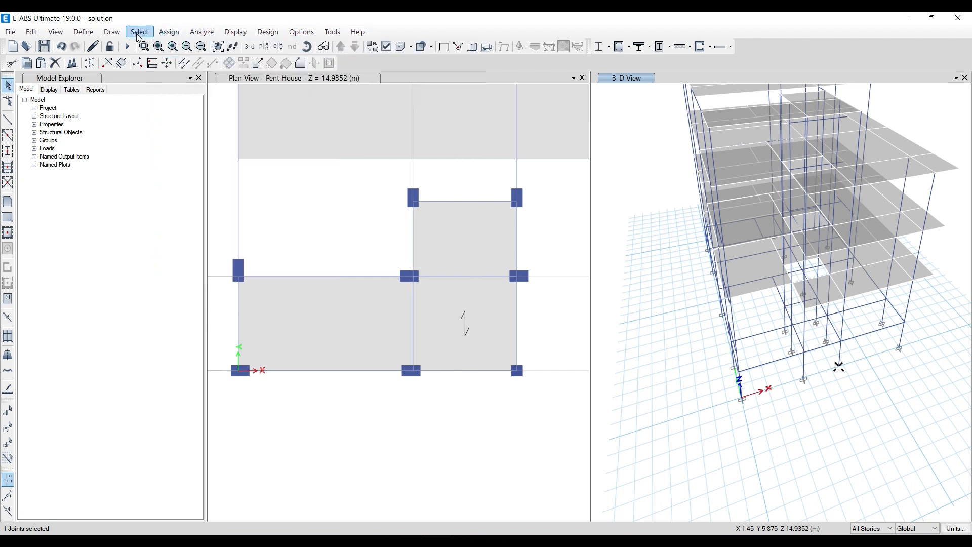
{"action": "left_click", "coordinate": [172, 33]}
{"action": "mouse_move", "coordinate": [175, 46]}
{"action": "left_click", "coordinate": [365, 46]}
{"action": "left_click", "coordinate": [445, 314]}
{"action": "left_click", "coordinate": [533, 342]}
{"action": "left_click", "coordinate": [437, 348]}
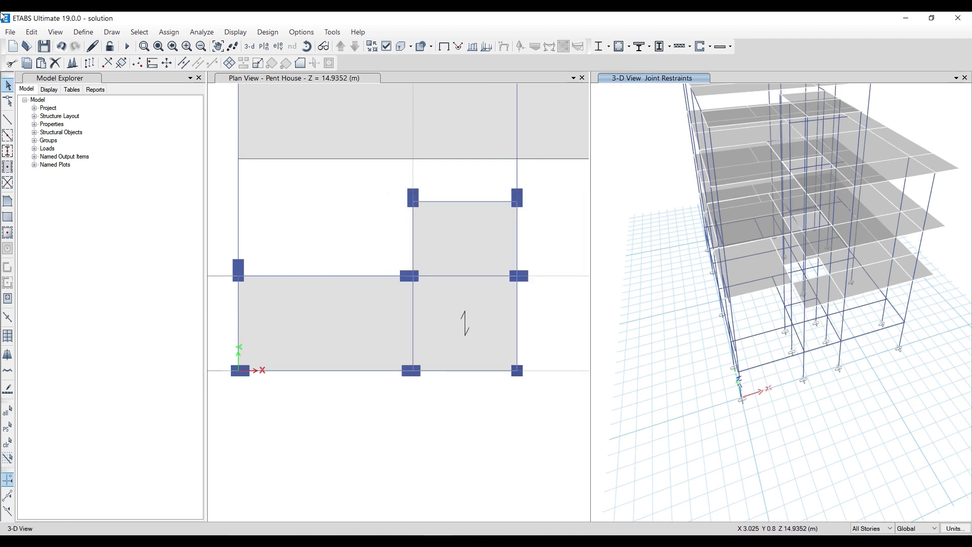
Rerun the analysis and read through its warning messages
{"action": "scroll", "coordinate": [324, 361], "scroll_direction": "down", "scroll_amount": 2}
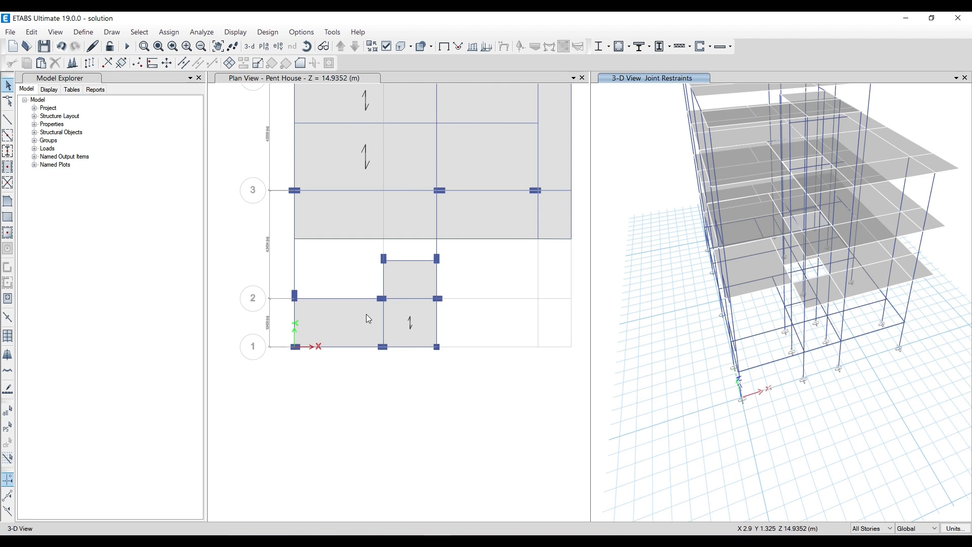
{"action": "scroll", "coordinate": [367, 315], "scroll_direction": "down", "scroll_amount": 2}
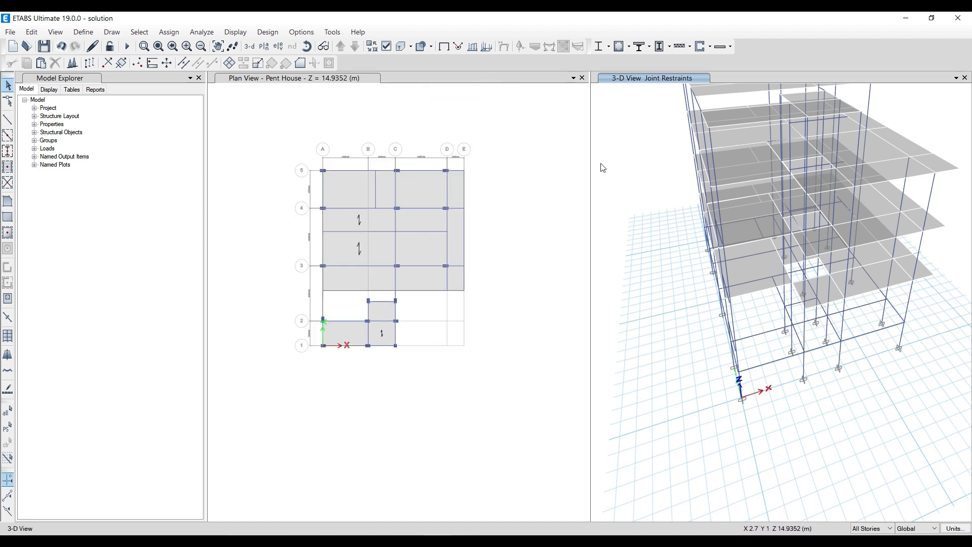
{"action": "scroll", "coordinate": [376, 360], "scroll_direction": "up", "scroll_amount": 2}
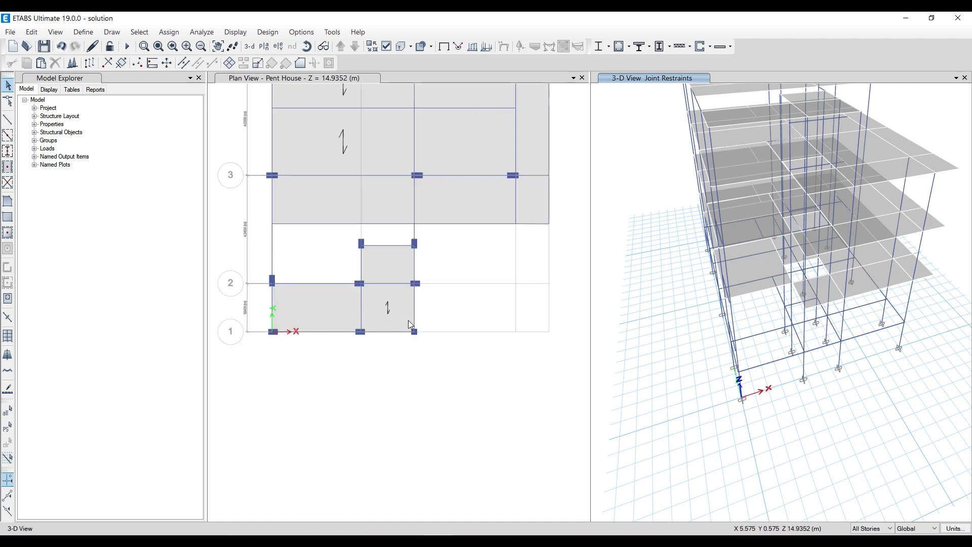
{"action": "scroll", "coordinate": [405, 357], "scroll_direction": "down", "scroll_amount": 1}
{"action": "scroll", "coordinate": [475, 231], "scroll_direction": "up", "scroll_amount": 1}
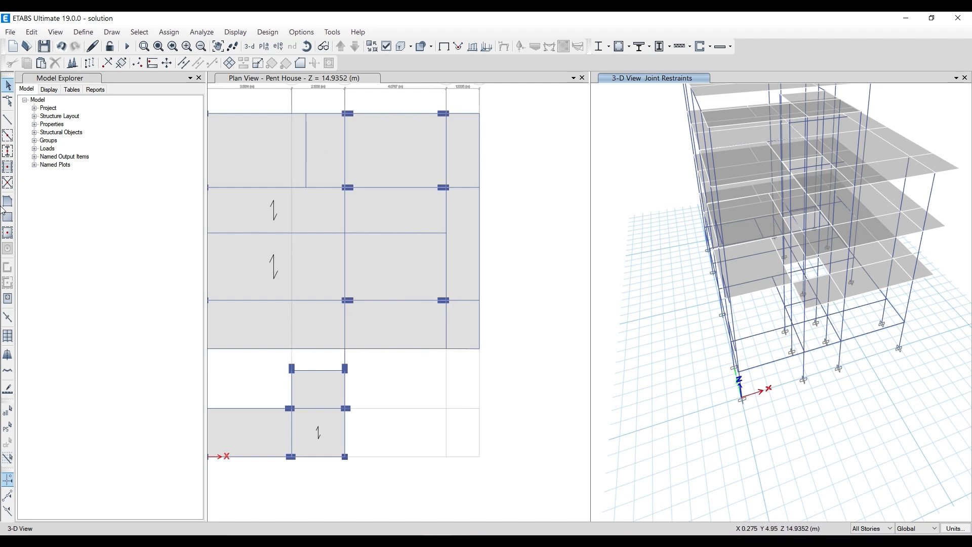
{"action": "left_click", "coordinate": [127, 46]}
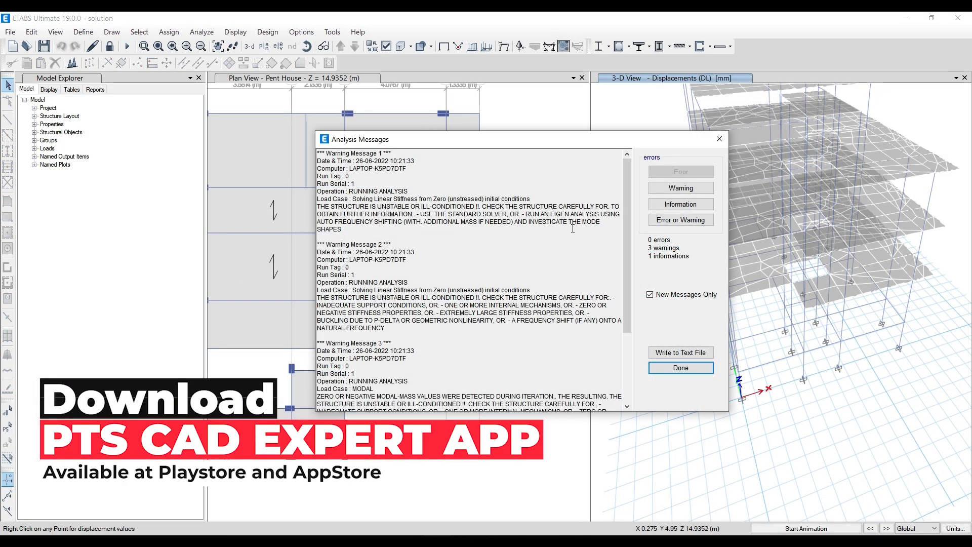
{"action": "scroll", "coordinate": [573, 229], "scroll_direction": "down", "scroll_amount": 3}
{"action": "scroll", "coordinate": [572, 229], "scroll_direction": "down", "scroll_amount": 1}
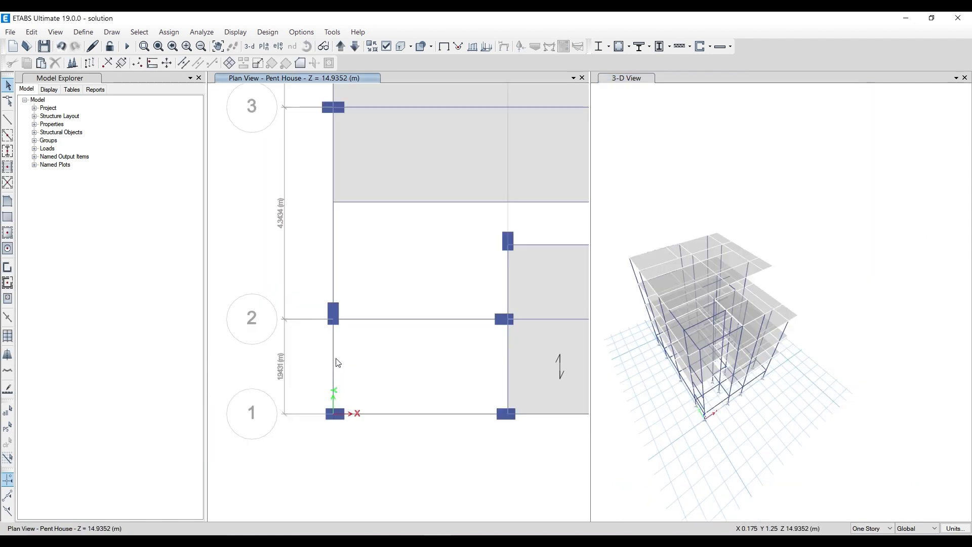
Move the off-grid columns on all stories onto their grid intersections, using Delta X -0.0381 m for the column at A-1
{"action": "scroll", "coordinate": [335, 293], "scroll_direction": "down", "scroll_amount": 5}
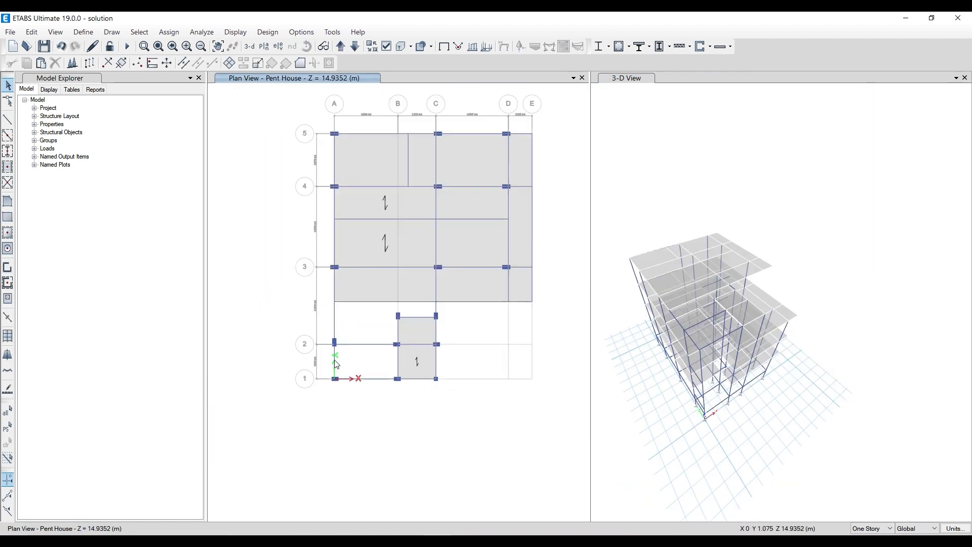
{"action": "scroll", "coordinate": [334, 304], "scroll_direction": "up", "scroll_amount": 3}
{"action": "scroll", "coordinate": [334, 303], "scroll_direction": "up", "scroll_amount": 3}
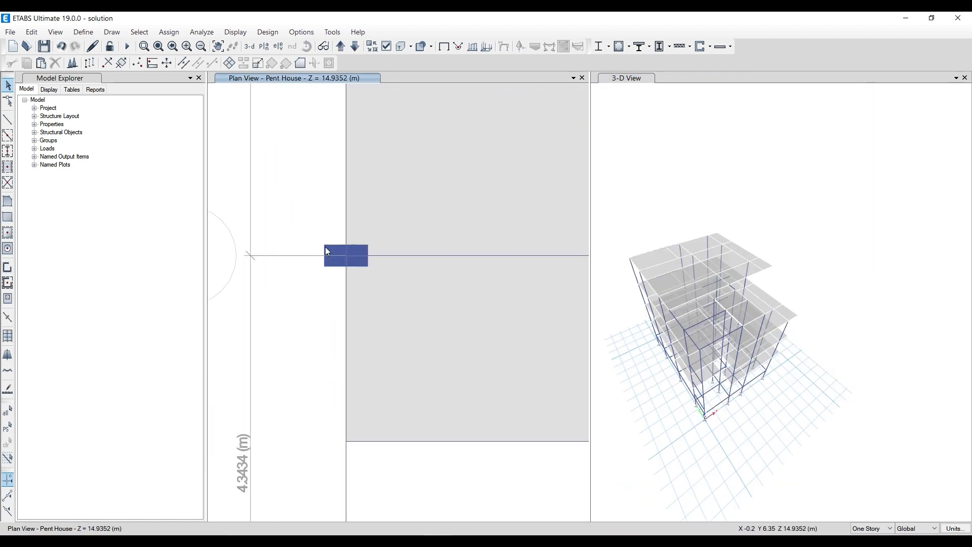
{"action": "scroll", "coordinate": [325, 247], "scroll_direction": "down", "scroll_amount": 3}
{"action": "scroll", "coordinate": [329, 358], "scroll_direction": "up", "scroll_amount": 8}
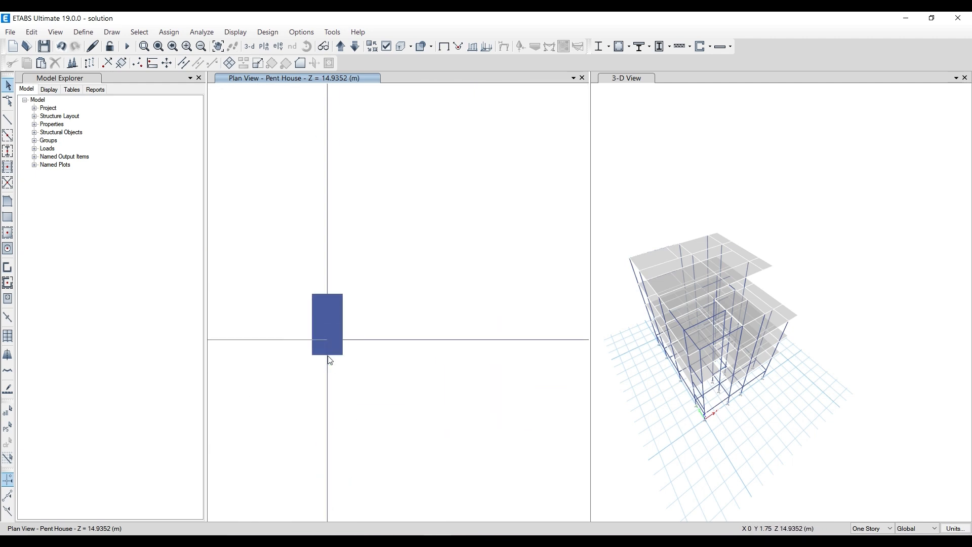
{"action": "scroll", "coordinate": [311, 281], "scroll_direction": "up", "scroll_amount": 2}
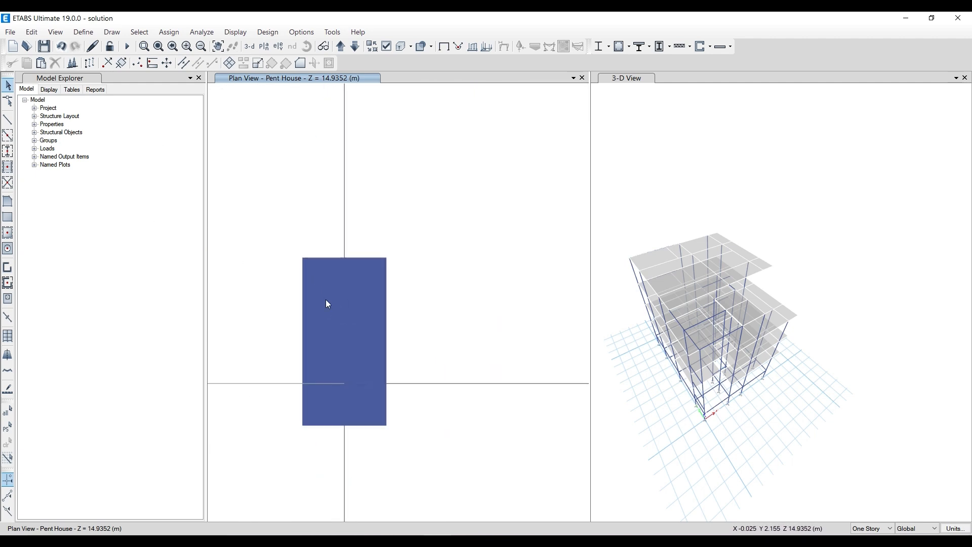
{"action": "left_click", "coordinate": [324, 299]}
{"action": "key", "text": "ctrl+m"}
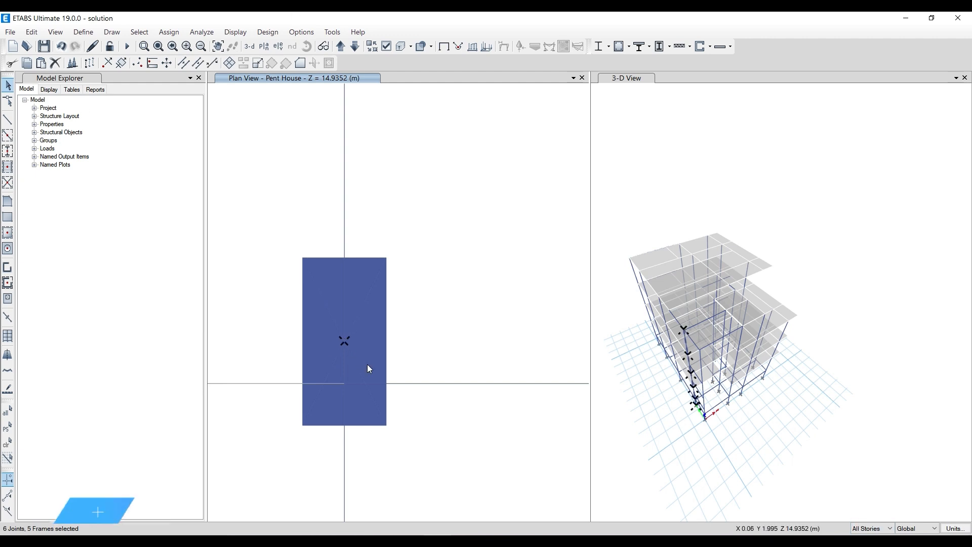
{"action": "scroll", "coordinate": [357, 300], "scroll_direction": "up", "scroll_amount": 3}
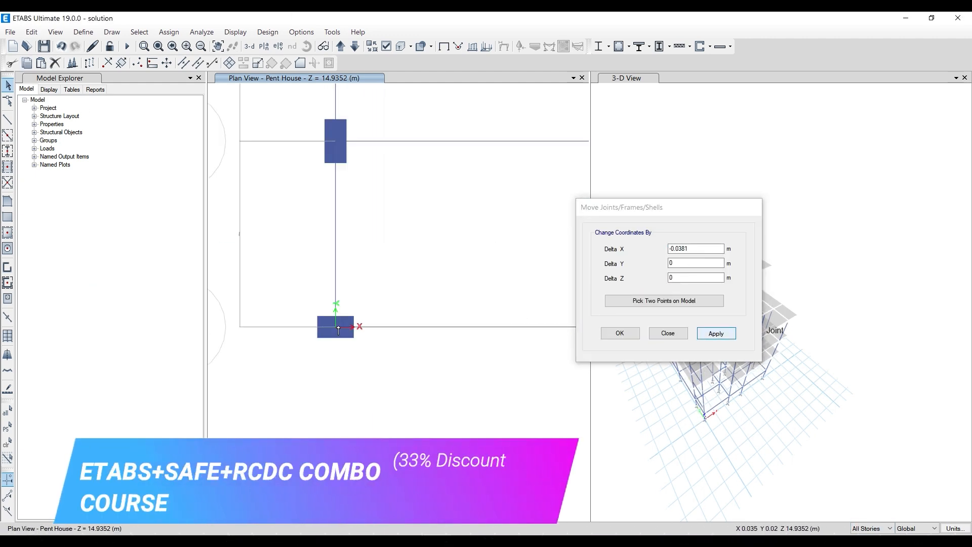
{"action": "scroll", "coordinate": [348, 320], "scroll_direction": "up", "scroll_amount": 2}
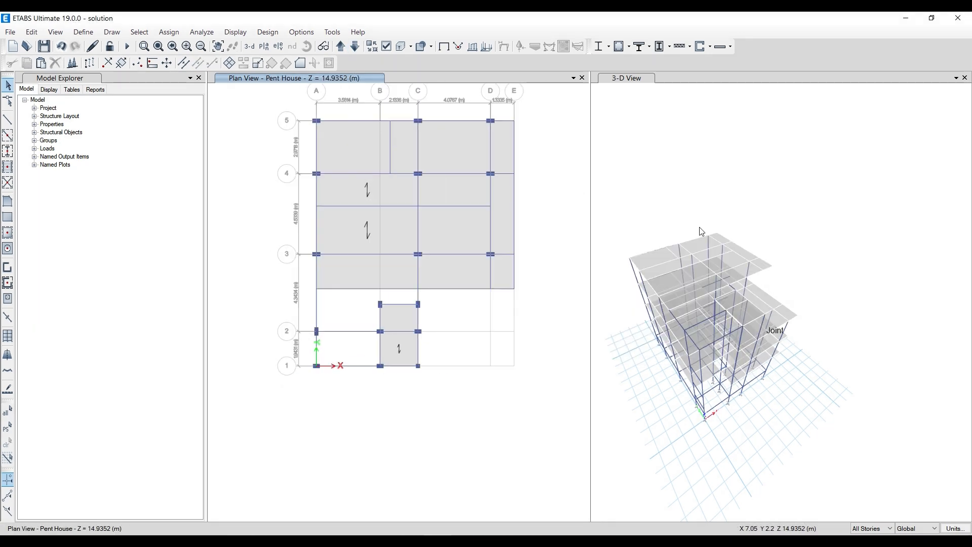
Check the two slab panels between grids C-D and 3-4 on the Pent House plan
{"action": "scroll", "coordinate": [391, 250], "scroll_direction": "down", "scroll_amount": 1}
{"action": "scroll", "coordinate": [391, 250], "scroll_direction": "up", "scroll_amount": 3}
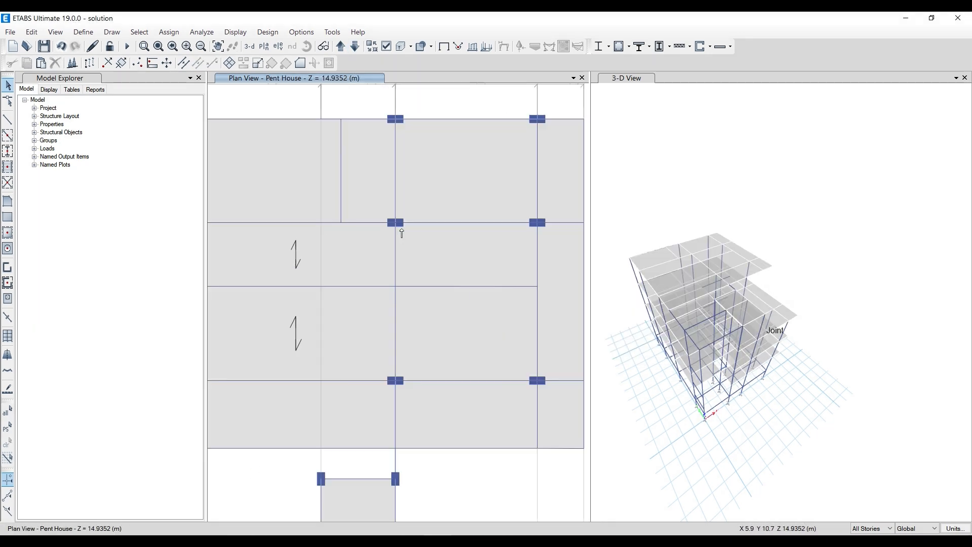
{"action": "scroll", "coordinate": [374, 243], "scroll_direction": "down", "scroll_amount": 3}
{"action": "left_click", "coordinate": [434, 263]}
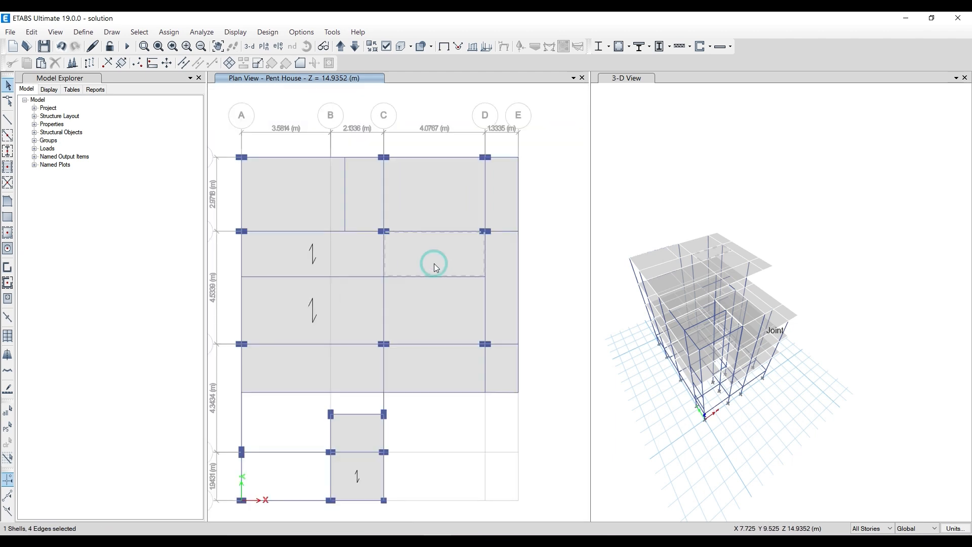
{"action": "left_click", "coordinate": [367, 305]}
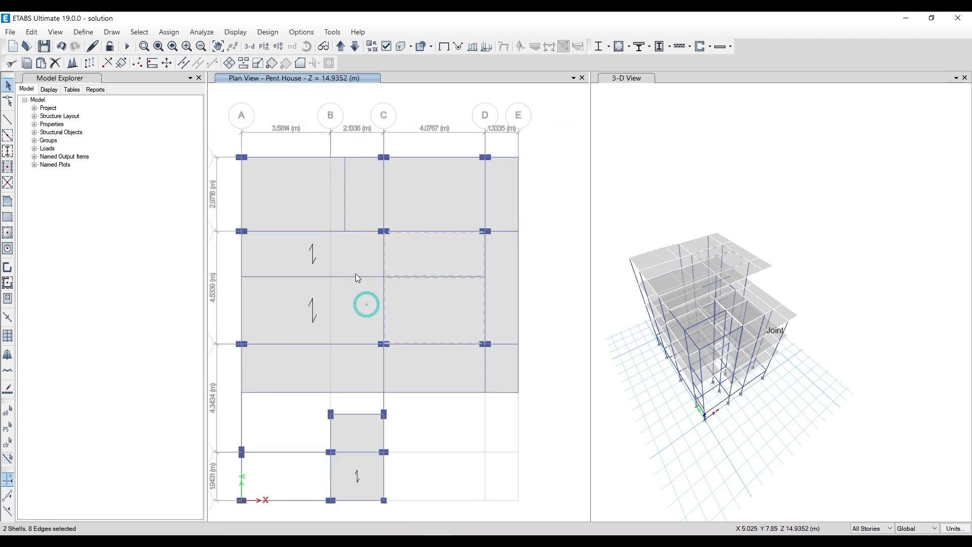
{"action": "key", "text": "Delete"}
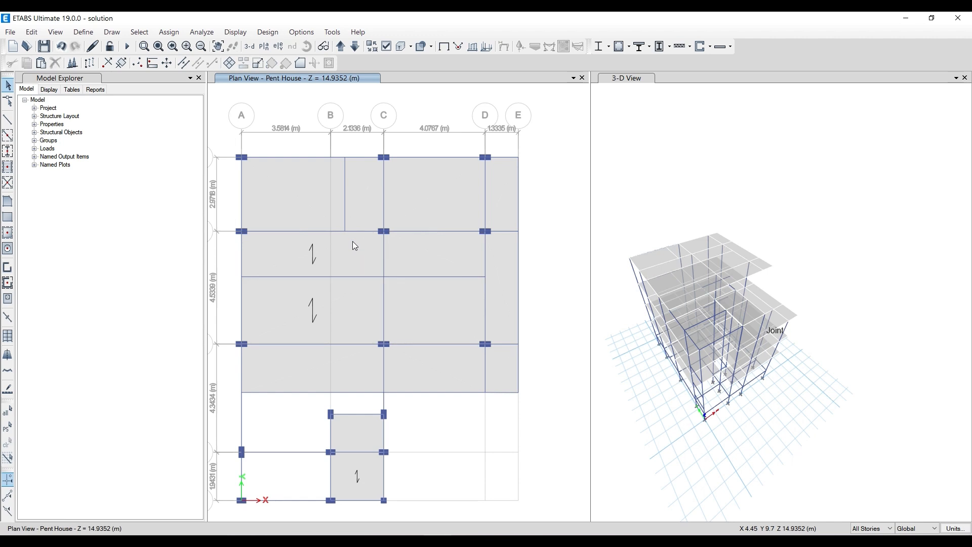
Compare the slab panels between grid lines 3 and 4 on the 2nd Floor Slab plan with those on the Pent House plan
{"action": "left_click", "coordinate": [342, 48]}
{"action": "left_click", "coordinate": [356, 47]}
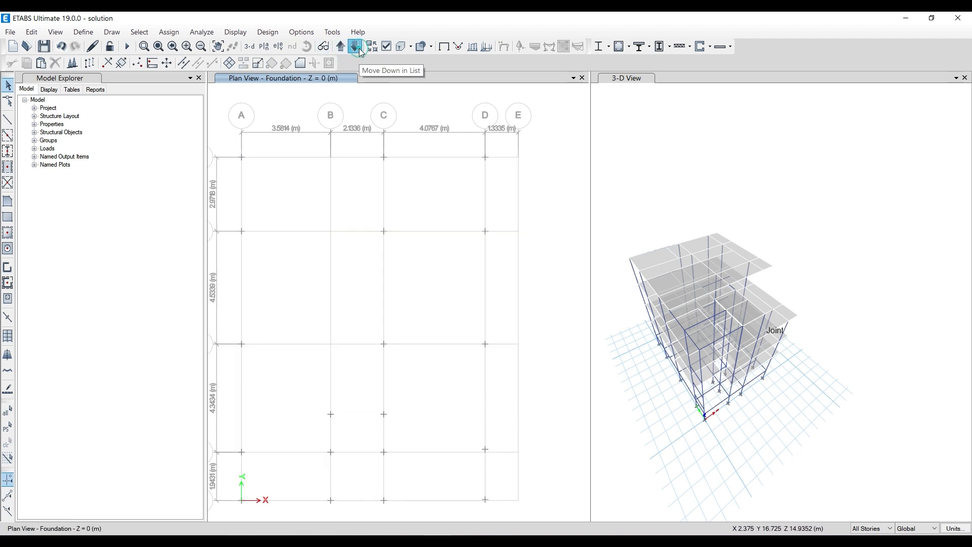
{"action": "left_click", "coordinate": [361, 52]}
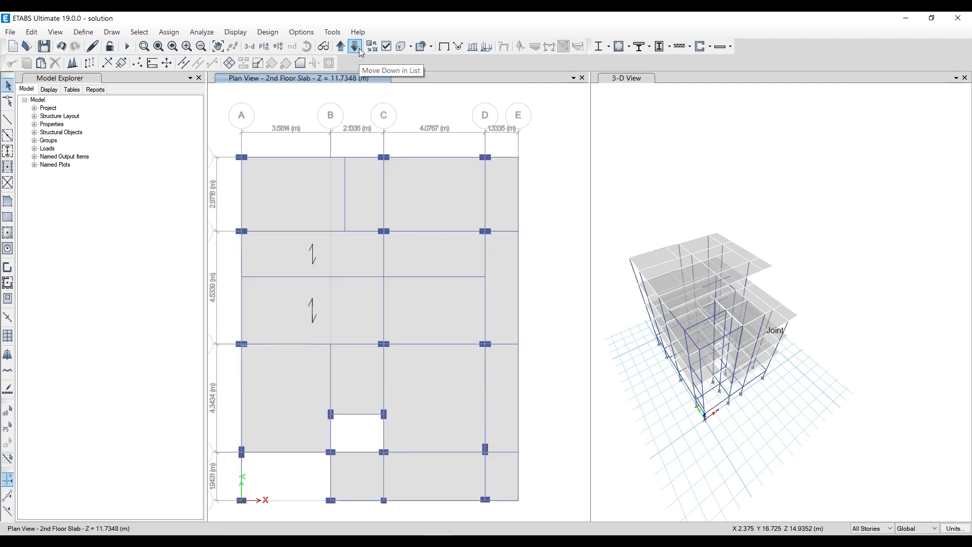
{"action": "left_click", "coordinate": [358, 311]}
{"action": "left_click", "coordinate": [354, 242]}
{"action": "left_click", "coordinate": [441, 322]}
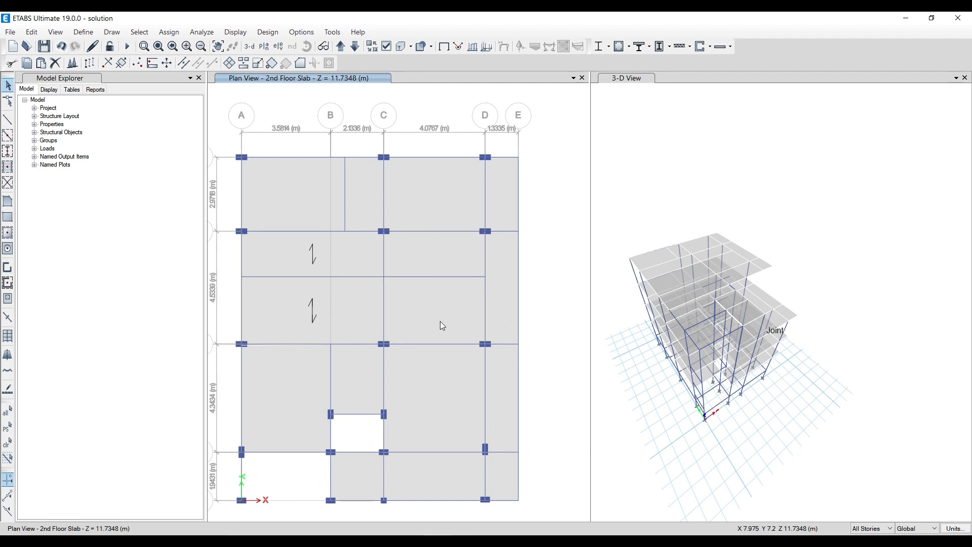
{"action": "left_click", "coordinate": [441, 322]}
{"action": "key", "text": "Delete"}
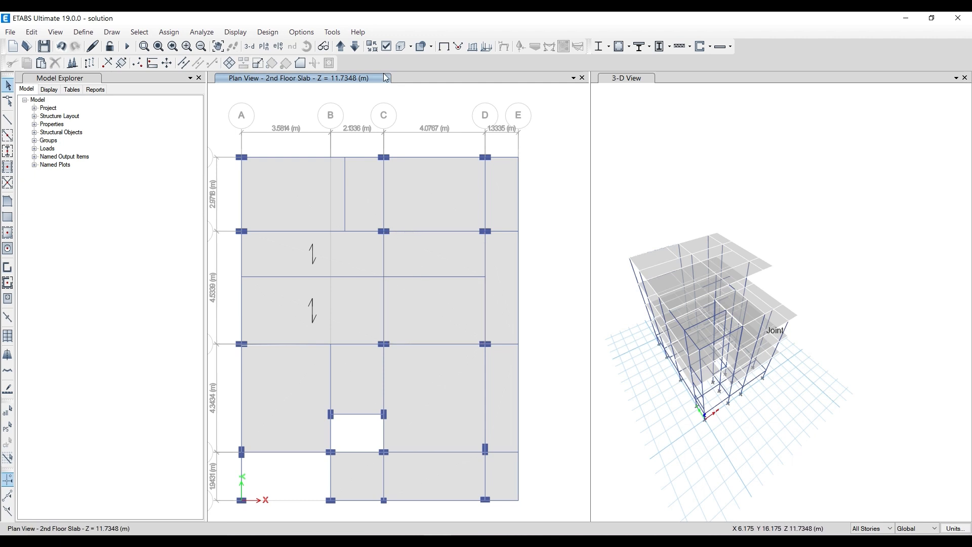
{"action": "left_click", "coordinate": [339, 47]}
{"action": "left_click", "coordinate": [417, 306]}
{"action": "left_click", "coordinate": [427, 263]}
{"action": "key", "text": "Delete"}
Delete the single slab spanning grids C-D and 3-4 on the 2nd Floor Slab plan and its matching slabs on the lower floors
{"action": "left_click", "coordinate": [353, 45]}
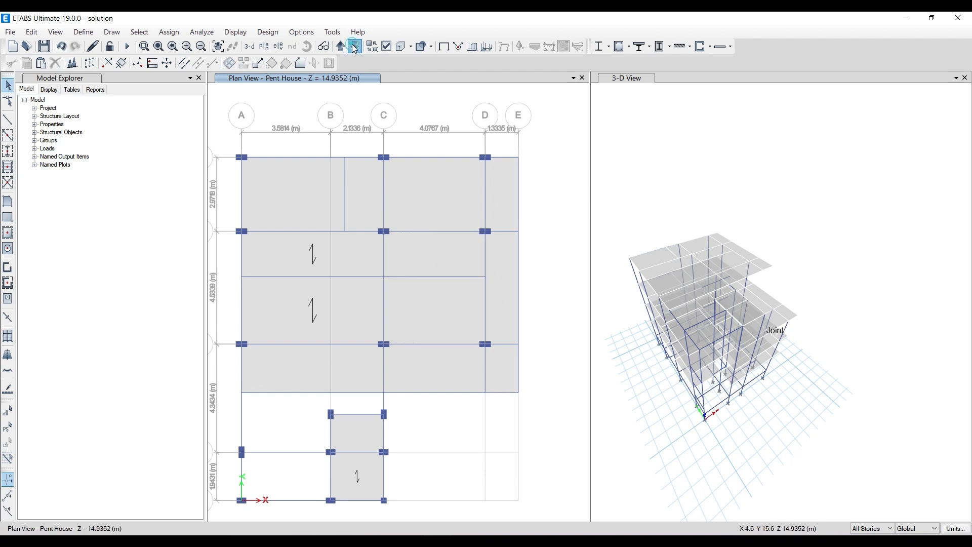
{"action": "left_click", "coordinate": [414, 306]}
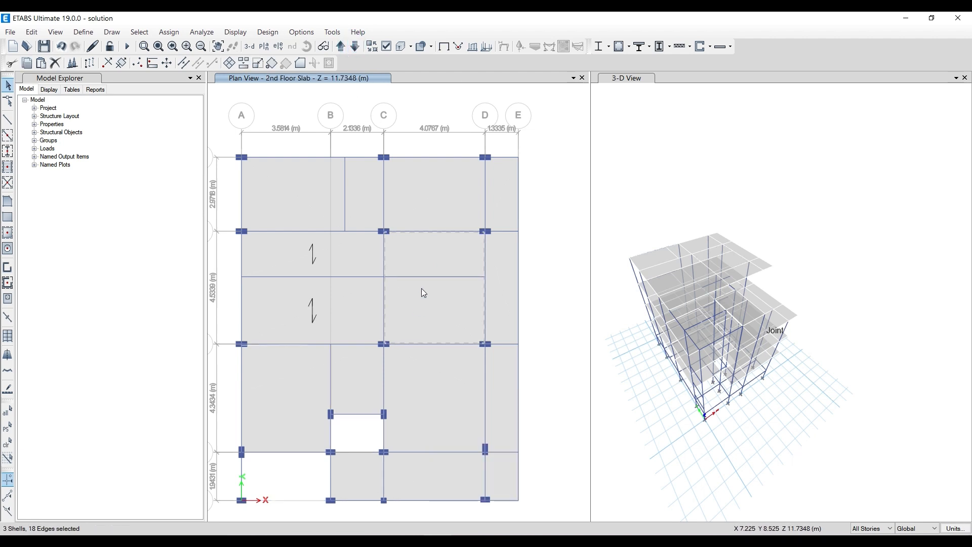
{"action": "key", "text": "Delete"}
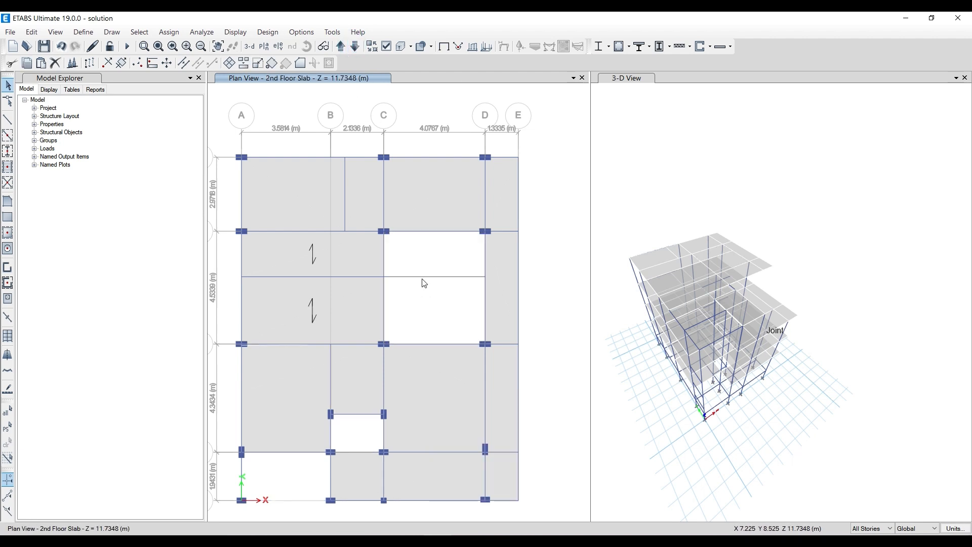
{"action": "left_click", "coordinate": [354, 46]}
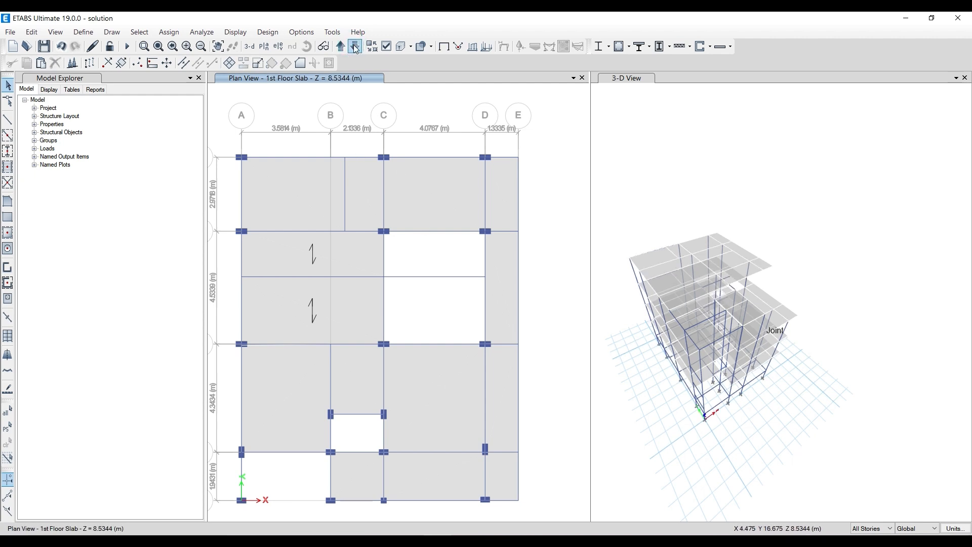
{"action": "left_click", "coordinate": [414, 110]}
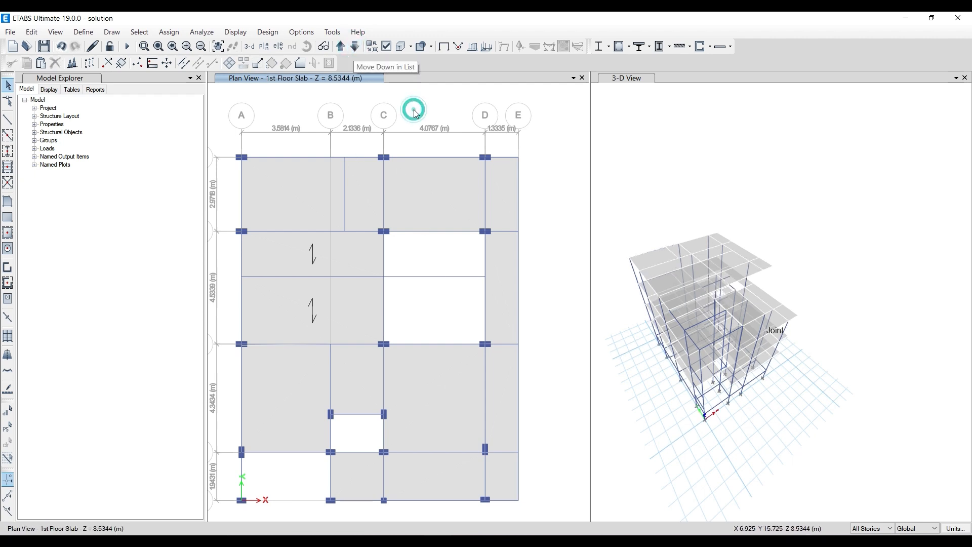
Select the two slab panels between grids C-D and 3-4 on the Pent House plan
{"action": "left_click", "coordinate": [340, 48]}
{"action": "left_click", "coordinate": [339, 48]}
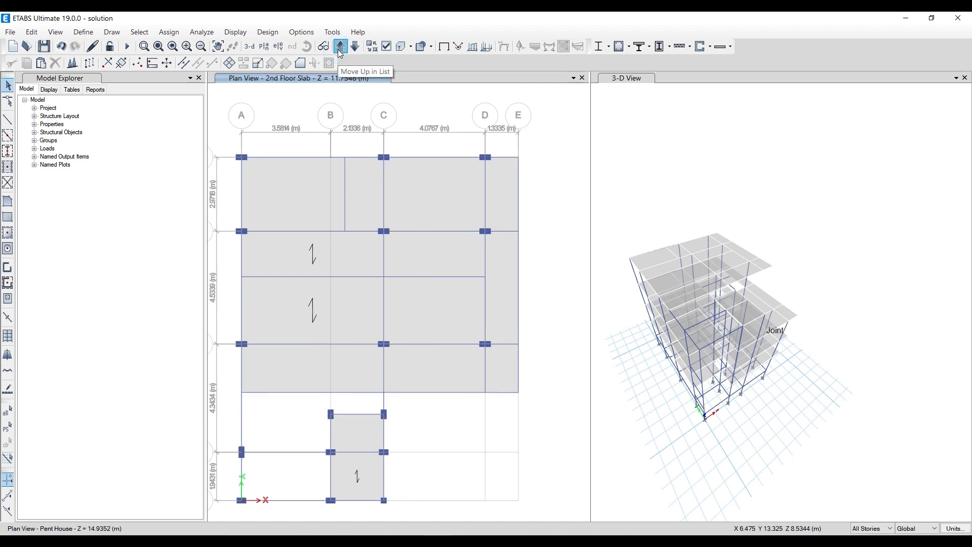
{"action": "left_click", "coordinate": [442, 322]}
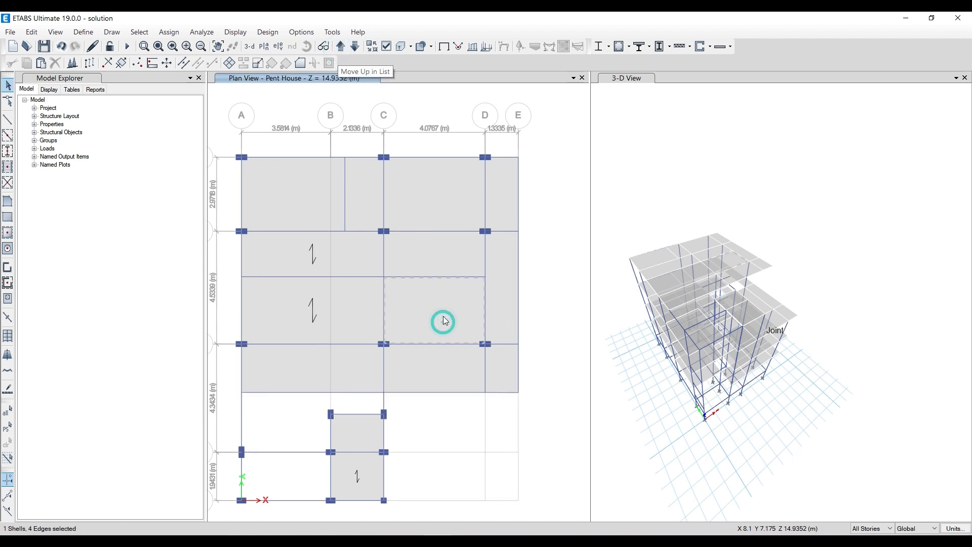
{"action": "left_click", "coordinate": [429, 255]}
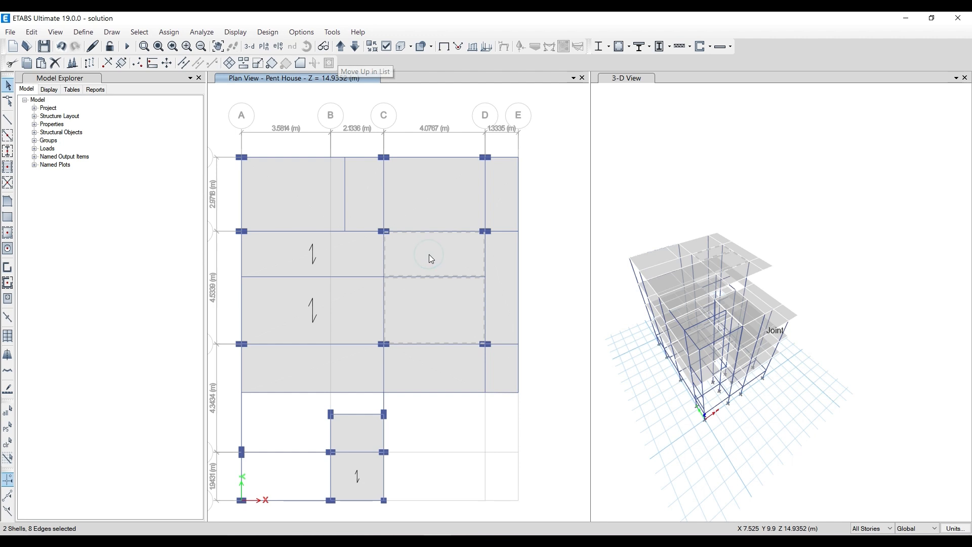
{"action": "left_click", "coordinate": [31, 32]}
{"action": "left_click", "coordinate": [103, 228]}
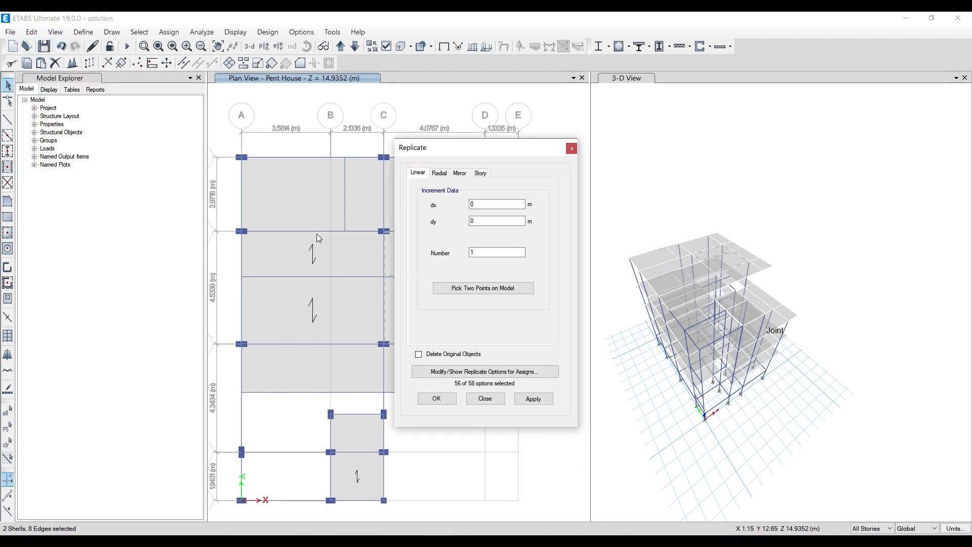
{"action": "left_click", "coordinate": [479, 173]}
{"action": "left_click_drag", "start_coordinate": [446, 213], "coordinate": [450, 229]}
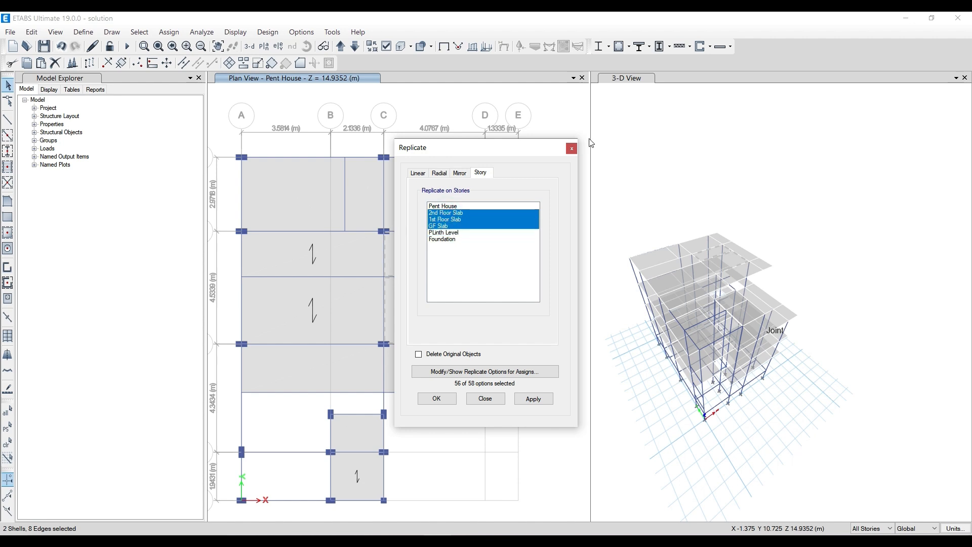
{"action": "left_click", "coordinate": [572, 148]}
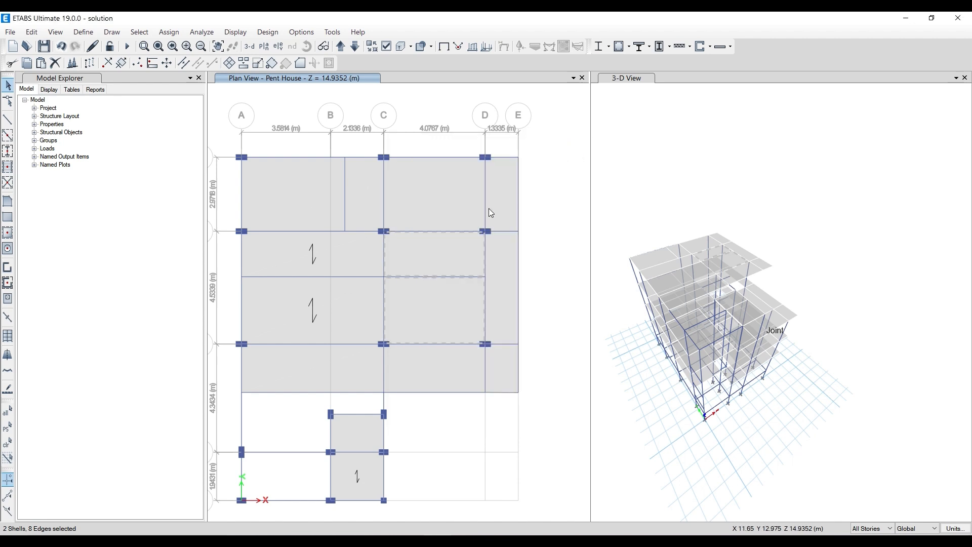
{"action": "left_click", "coordinate": [412, 294]}
{"action": "left_click", "coordinate": [421, 264]}
{"action": "left_click", "coordinate": [31, 32]}
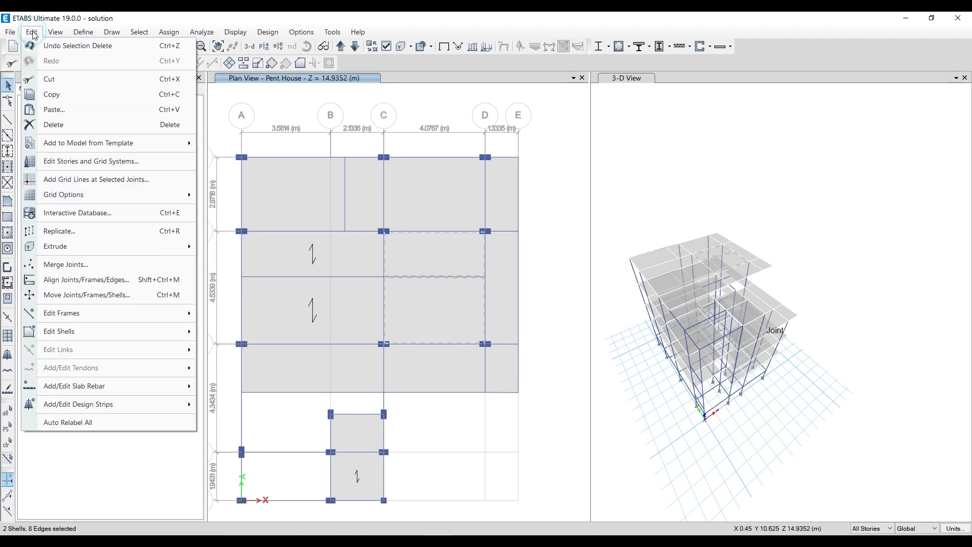
{"action": "left_click", "coordinate": [102, 236]}
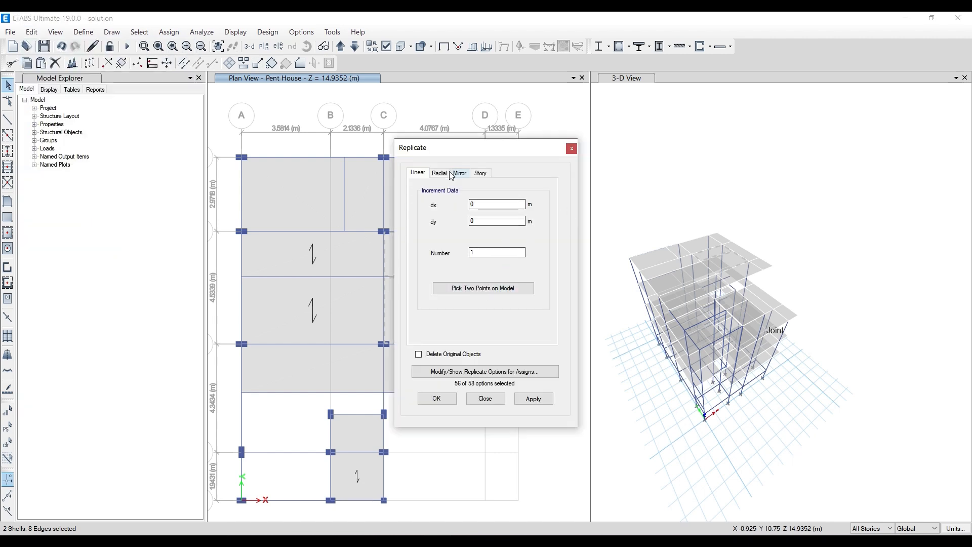
{"action": "left_click", "coordinate": [481, 174]}
{"action": "left_click_drag", "start_coordinate": [455, 212], "coordinate": [457, 228]}
{"action": "left_click", "coordinate": [533, 398]}
{"action": "left_click", "coordinate": [572, 148]}
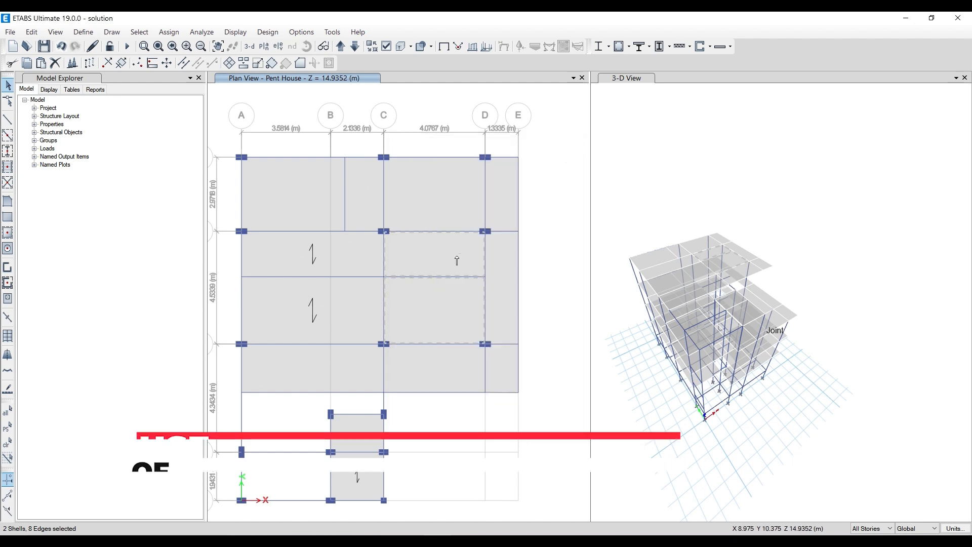
Replicate the two selected Pent House slab panels onto the 2nd Floor Slab, 1st Floor Slab and GF Slab stories
{"action": "left_click", "coordinate": [427, 273]}
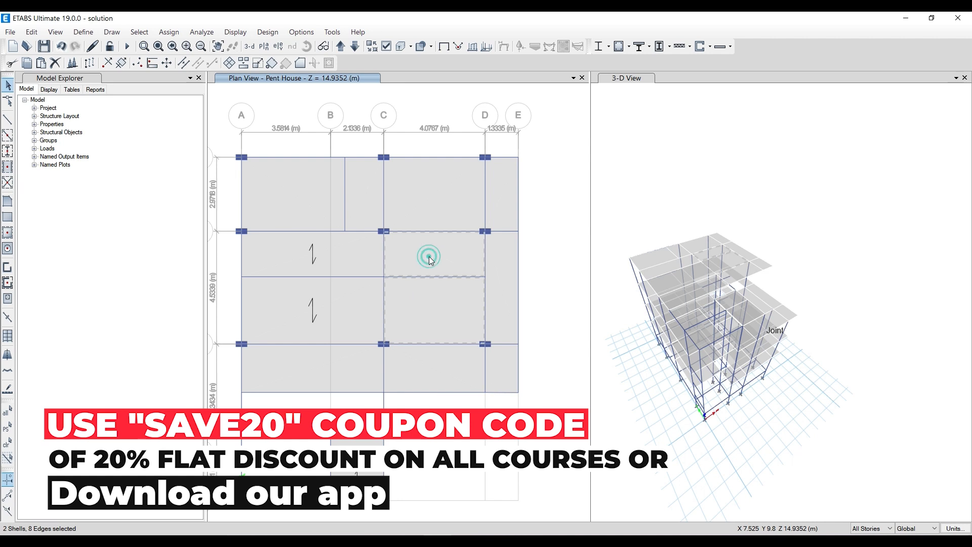
{"action": "left_click", "coordinate": [29, 31]}
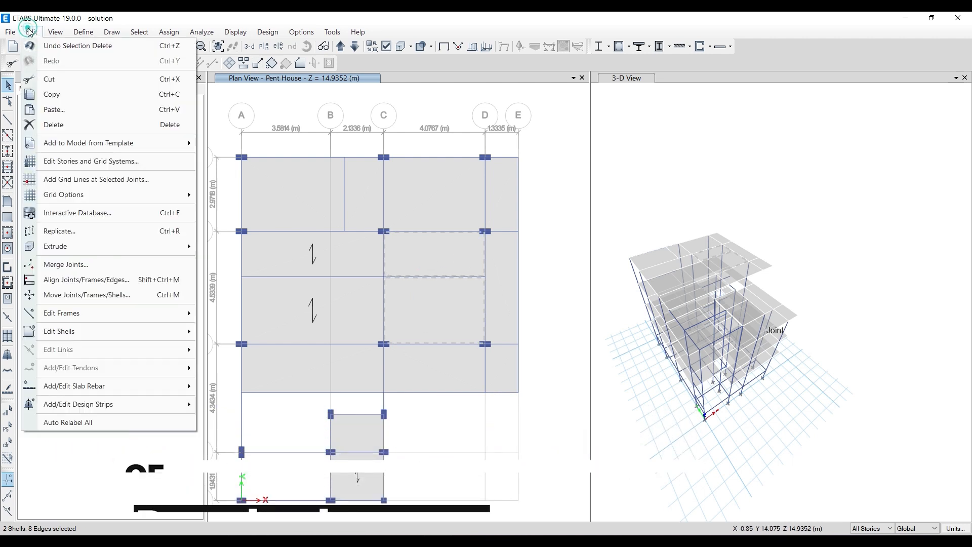
{"action": "left_click", "coordinate": [85, 232]}
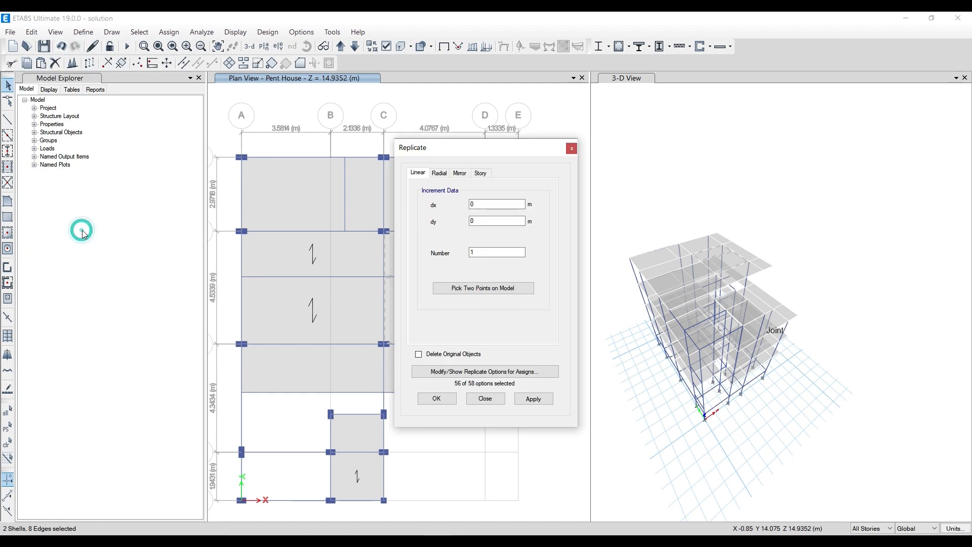
{"action": "left_click", "coordinate": [480, 173]}
{"action": "left_click_drag", "start_coordinate": [455, 214], "coordinate": [455, 229]}
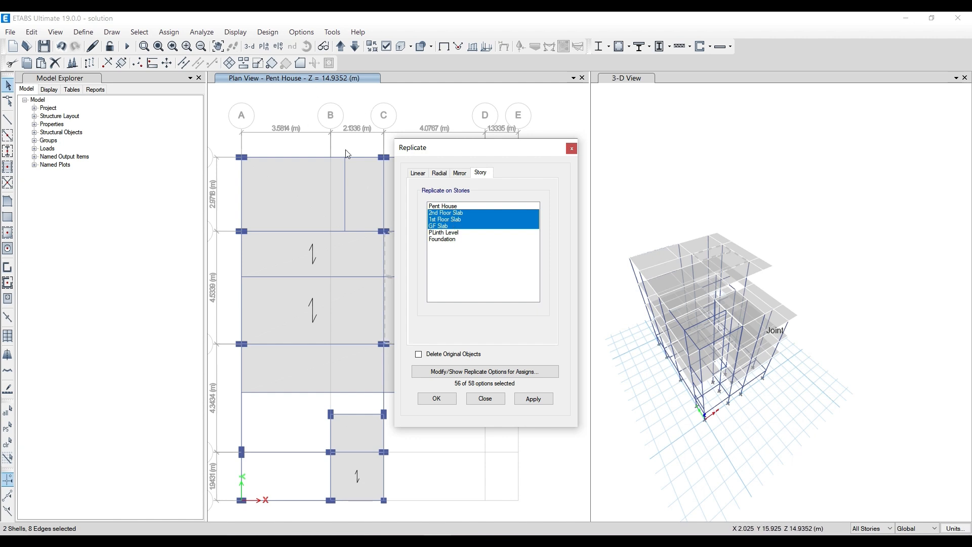
{"action": "left_click", "coordinate": [533, 399]}
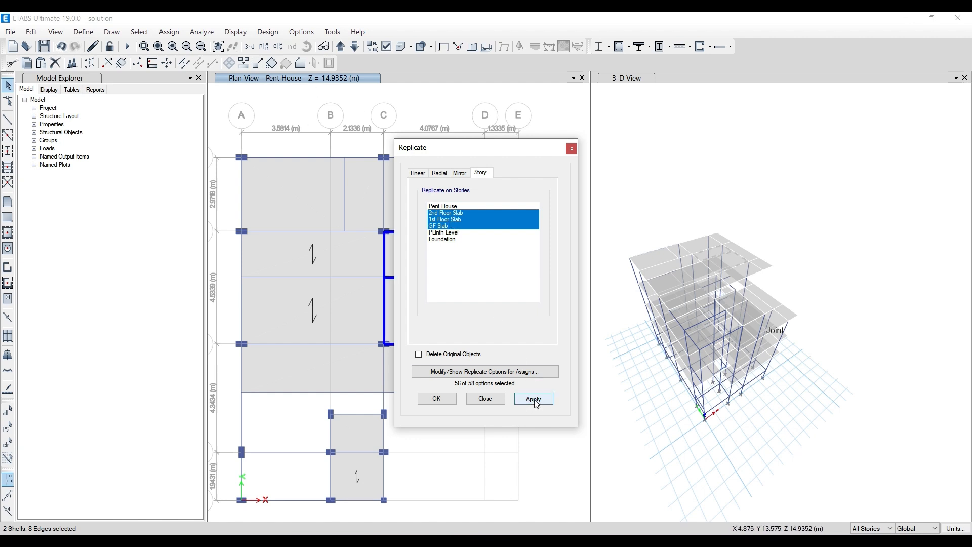
{"action": "left_click", "coordinate": [438, 399]}
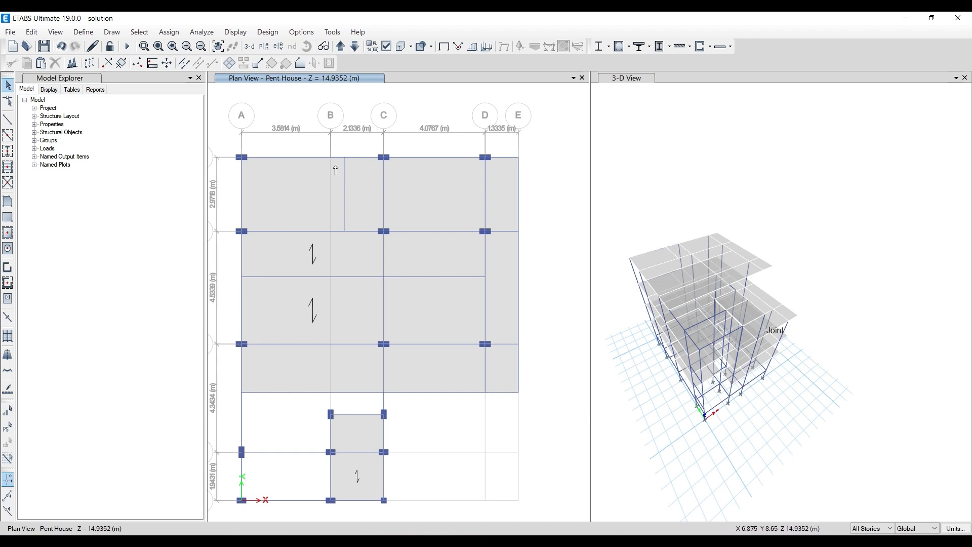
Check the two slab panels between grids A-C and 4-5 on the Pent House, GF Slab and 1st Floor Slab plans
{"action": "left_click", "coordinate": [322, 186]}
{"action": "left_click", "coordinate": [373, 192]}
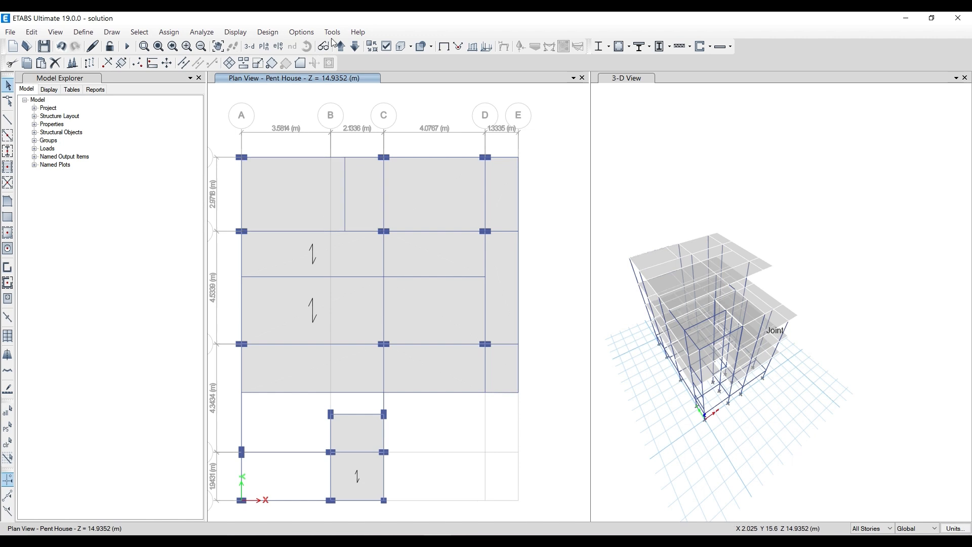
{"action": "left_click", "coordinate": [342, 46]}
{"action": "left_click", "coordinate": [346, 47]}
{"action": "left_click", "coordinate": [346, 47]}
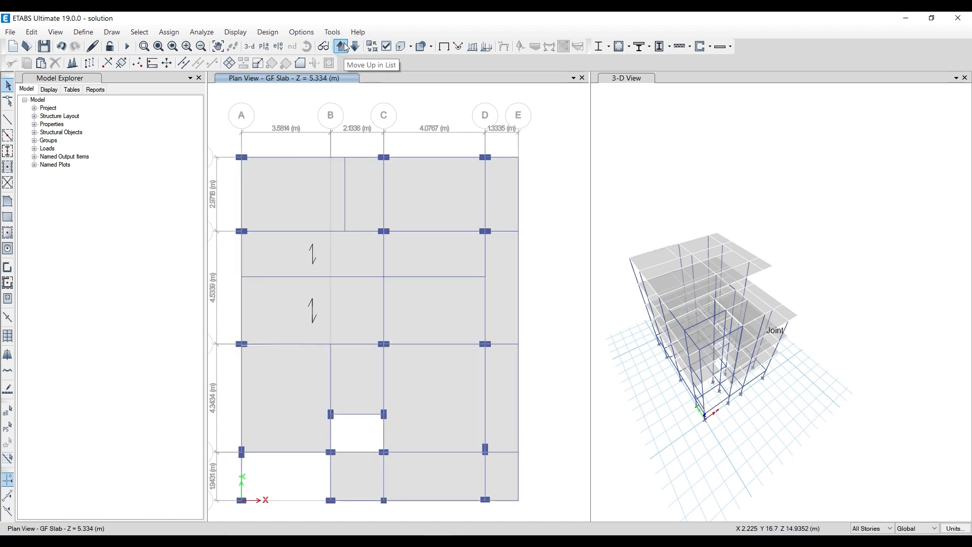
{"action": "left_click", "coordinate": [303, 203]}
{"action": "left_click", "coordinate": [362, 189]}
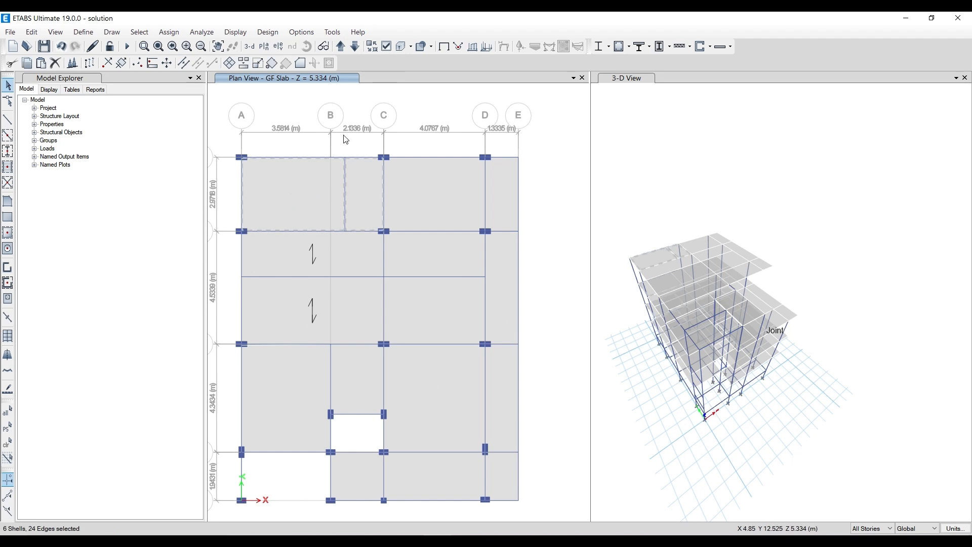
{"action": "left_click", "coordinate": [341, 46]}
{"action": "left_click", "coordinate": [307, 191]}
{"action": "left_click", "coordinate": [363, 190]}
{"action": "key", "text": "Escape"}
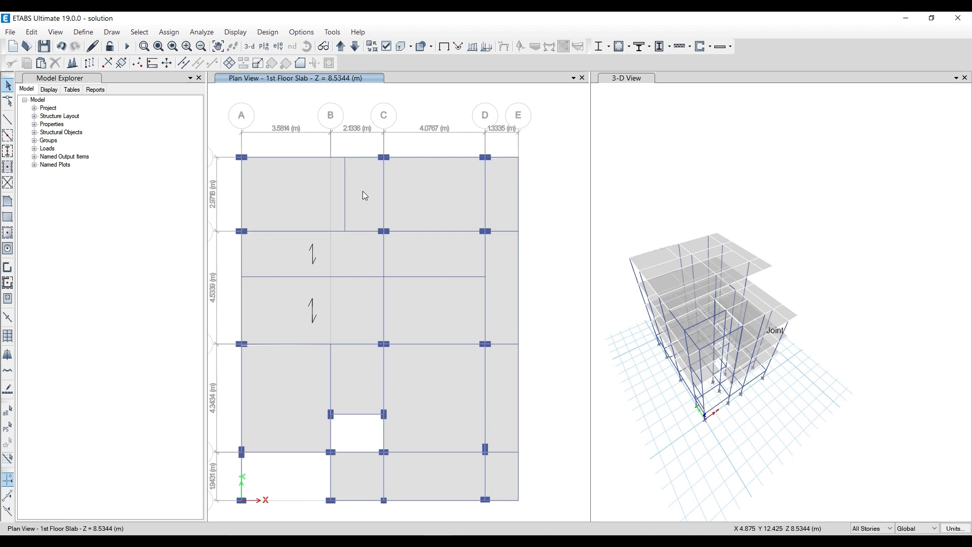
Rerun the analysis on the corrected building model
{"action": "scroll", "coordinate": [346, 196], "scroll_direction": "down", "scroll_amount": 3}
{"action": "left_click", "coordinate": [127, 47]}
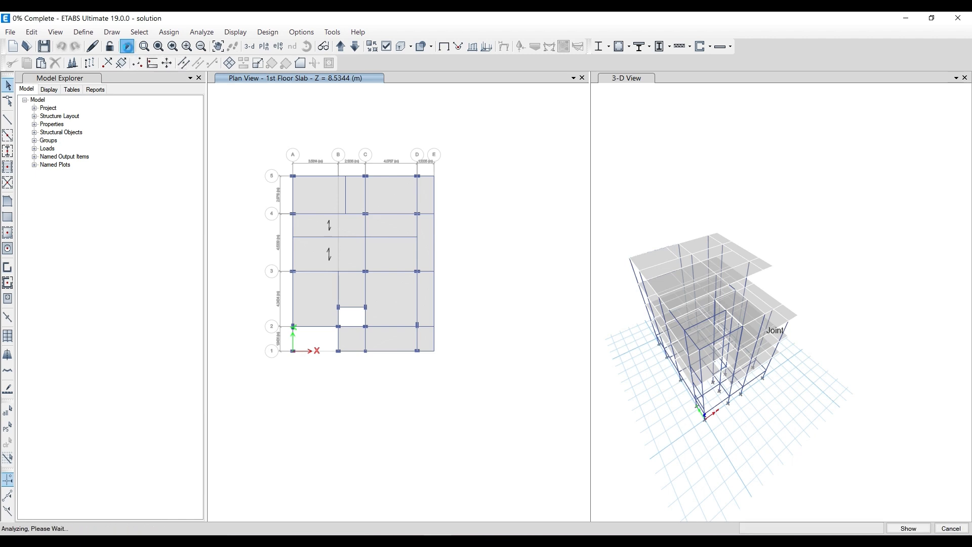
{"action": "left_click", "coordinate": [129, 49]}
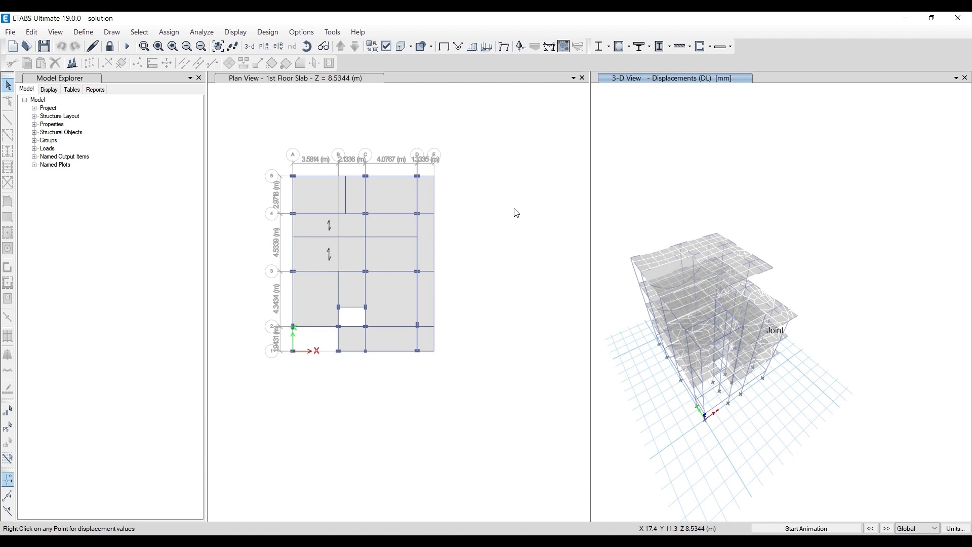
Display the filled Moment 3-3 diagram of the frames for load case DL in the 3-D view
{"action": "left_click", "coordinate": [549, 46]}
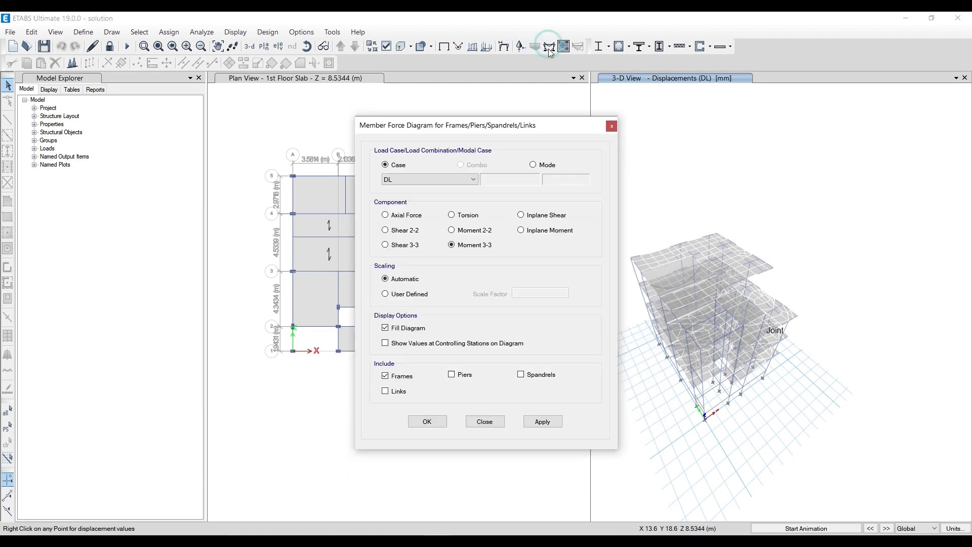
{"action": "left_click", "coordinate": [551, 424]}
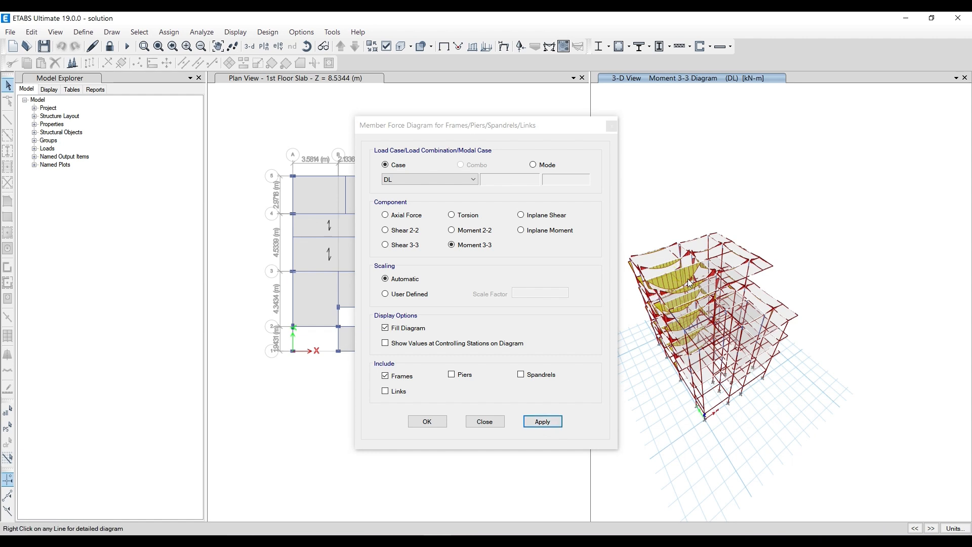
{"action": "left_click", "coordinate": [612, 125]}
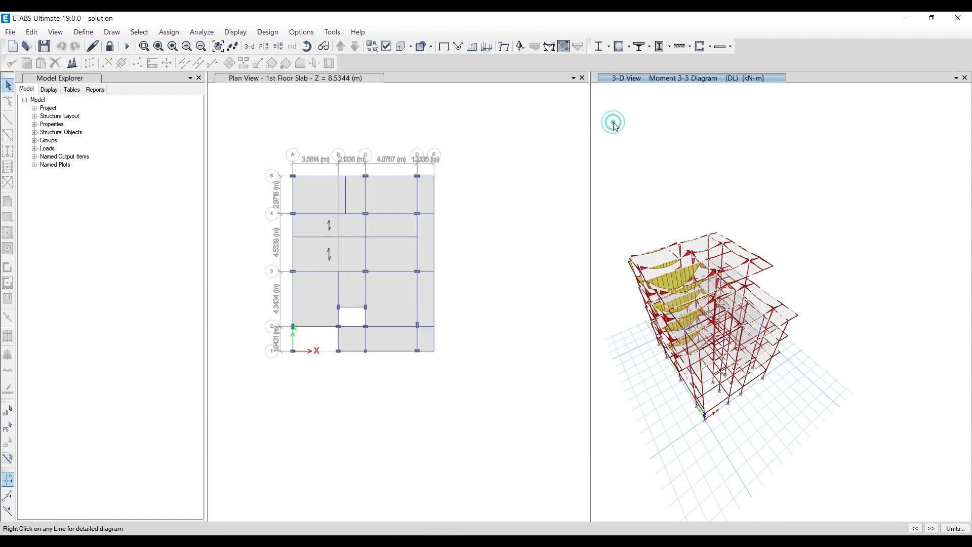
{"action": "scroll", "coordinate": [673, 259], "scroll_direction": "up", "scroll_amount": 2}
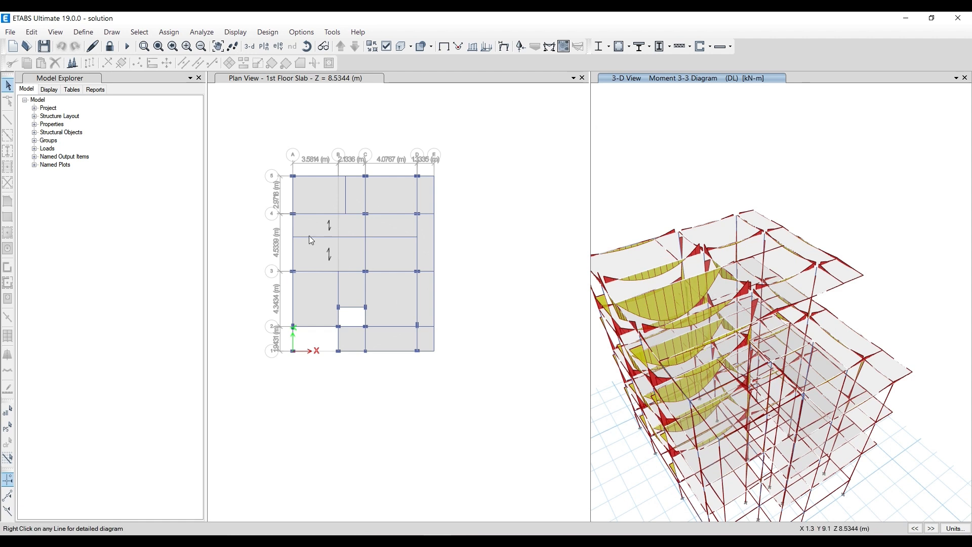
Examine the slab panels and column locations on the 1st Floor Slab and Pent House plans
{"action": "scroll", "coordinate": [310, 236], "scroll_direction": "up", "scroll_amount": 3}
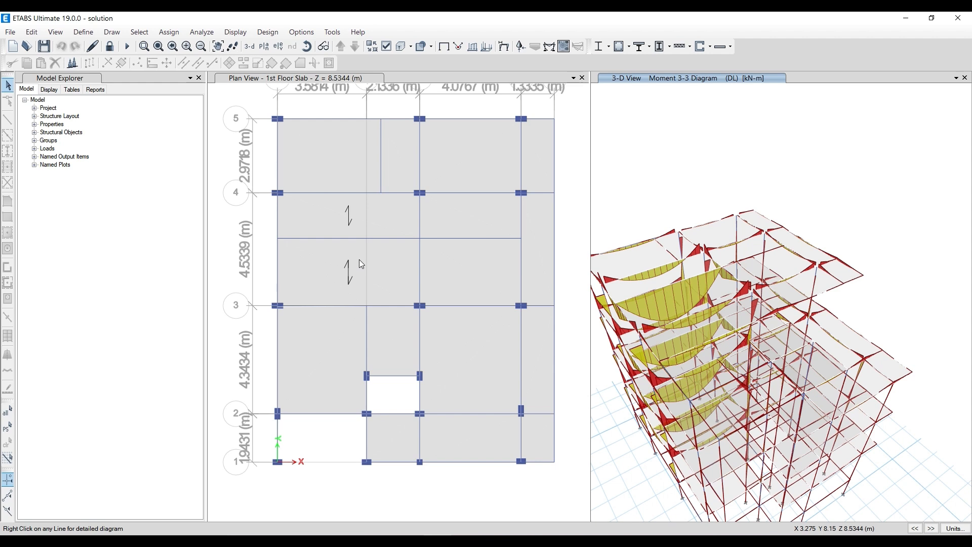
{"action": "scroll", "coordinate": [362, 239], "scroll_direction": "down", "scroll_amount": 3}
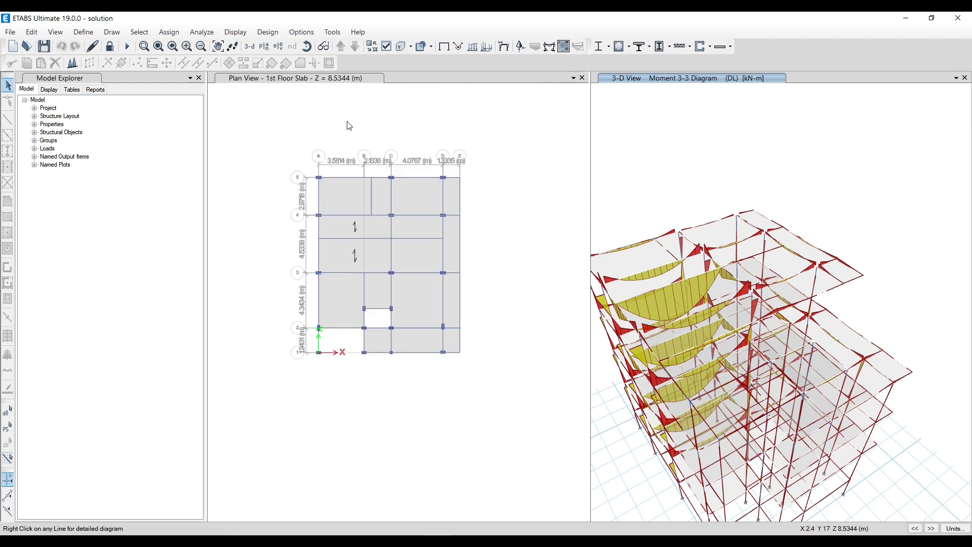
{"action": "left_click", "coordinate": [346, 121]}
{"action": "left_click", "coordinate": [341, 46]}
{"action": "scroll", "coordinate": [387, 355], "scroll_direction": "up", "scroll_amount": 4}
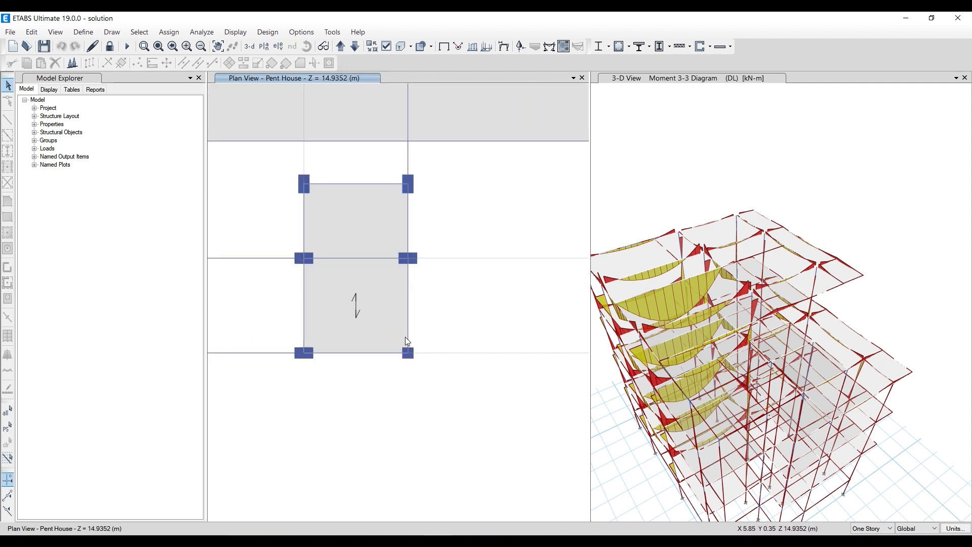
{"action": "scroll", "coordinate": [443, 368], "scroll_direction": "down", "scroll_amount": 2}
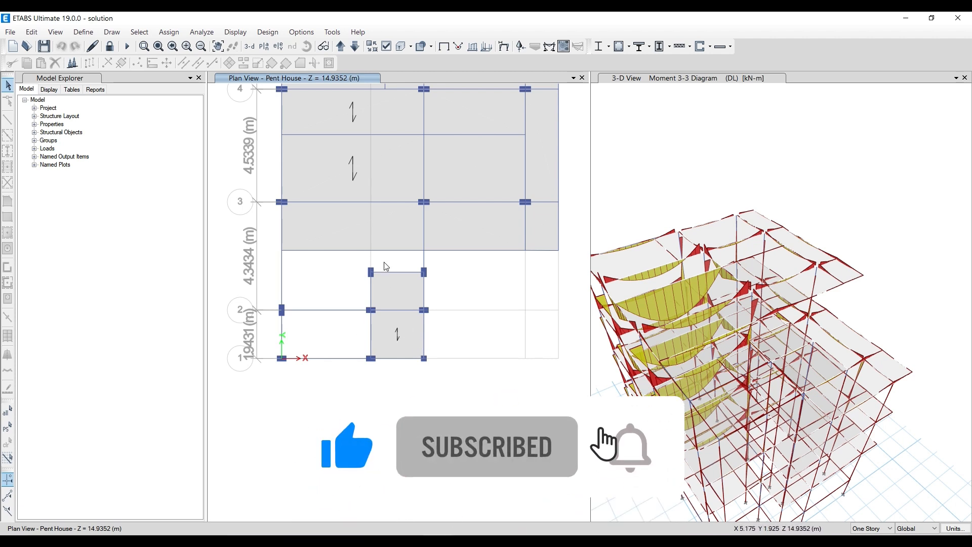
{"action": "scroll", "coordinate": [282, 206], "scroll_direction": "up", "scroll_amount": 4}
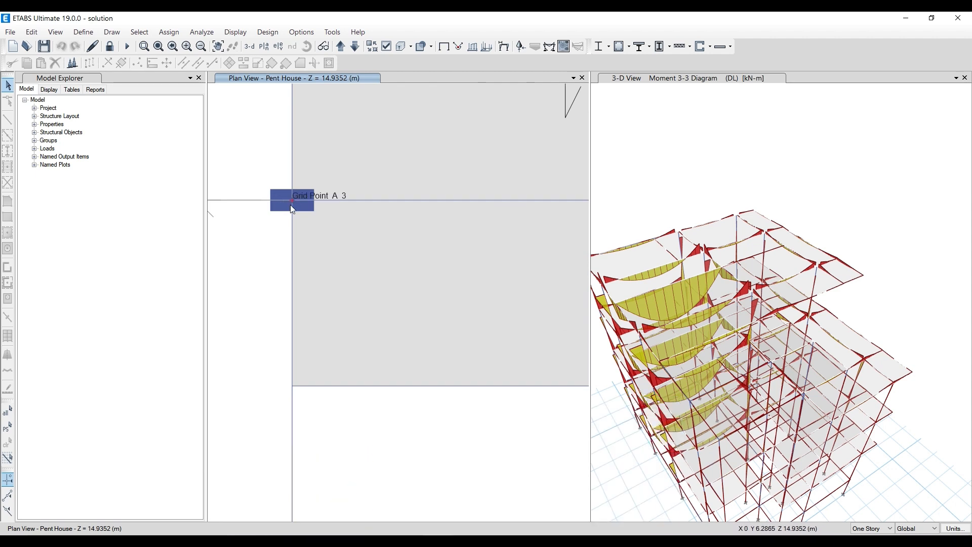
{"action": "scroll", "coordinate": [290, 205], "scroll_direction": "down", "scroll_amount": 5}
{"action": "scroll", "coordinate": [376, 136], "scroll_direction": "up", "scroll_amount": 1}
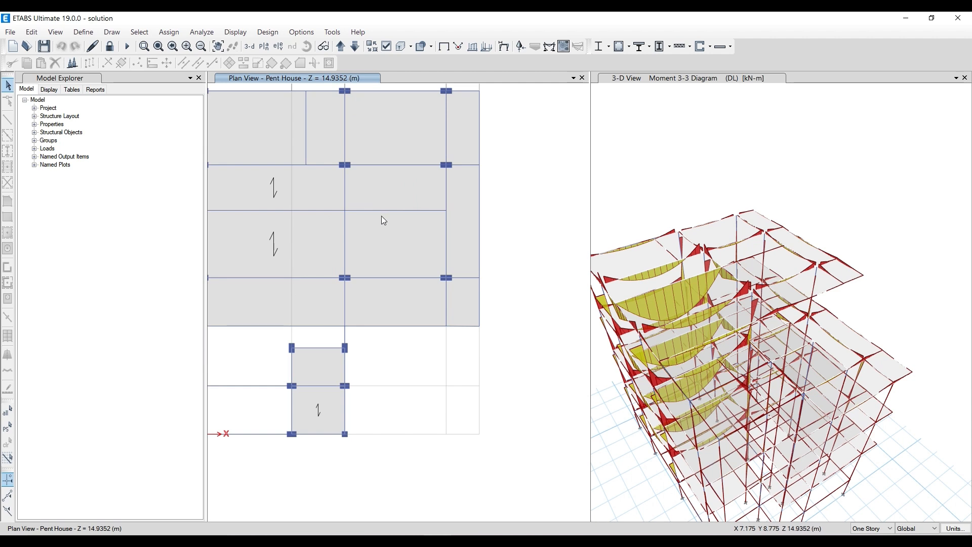
{"action": "left_click", "coordinate": [384, 208]}
{"action": "left_click", "coordinate": [382, 182]}
{"action": "left_click", "coordinate": [379, 226]}
{"action": "key", "text": "ctrl+q"}
Inspect the detailed DL force diagrams of beam B39 at the 2nd Floor Slab story, with deflection shown as Absolute
{"action": "left_click", "coordinate": [669, 287]}
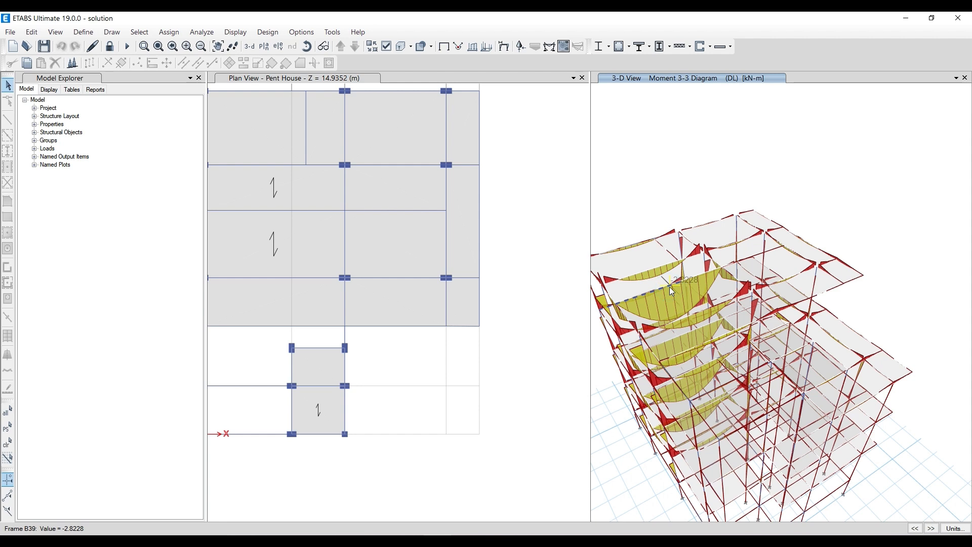
{"action": "right_click", "coordinate": [670, 287]}
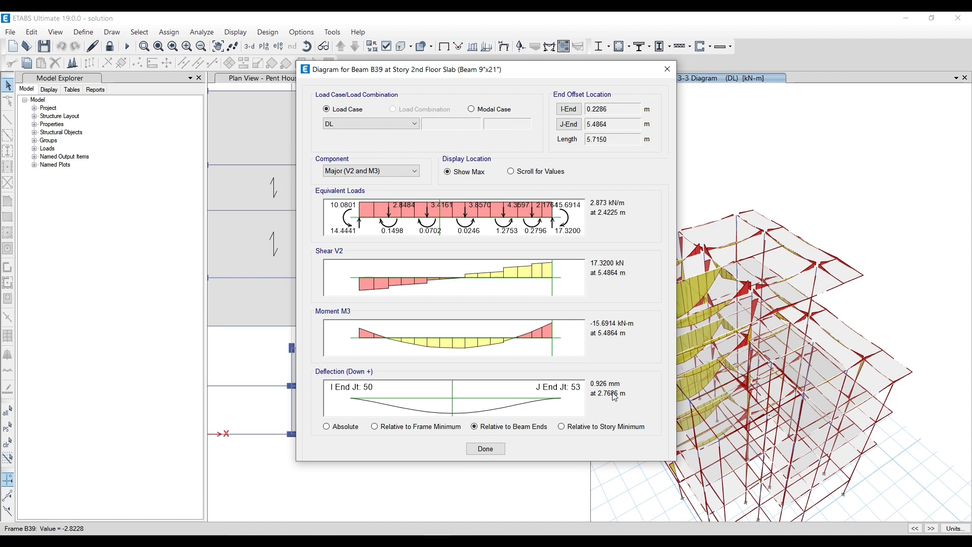
{"action": "left_click", "coordinate": [339, 429]}
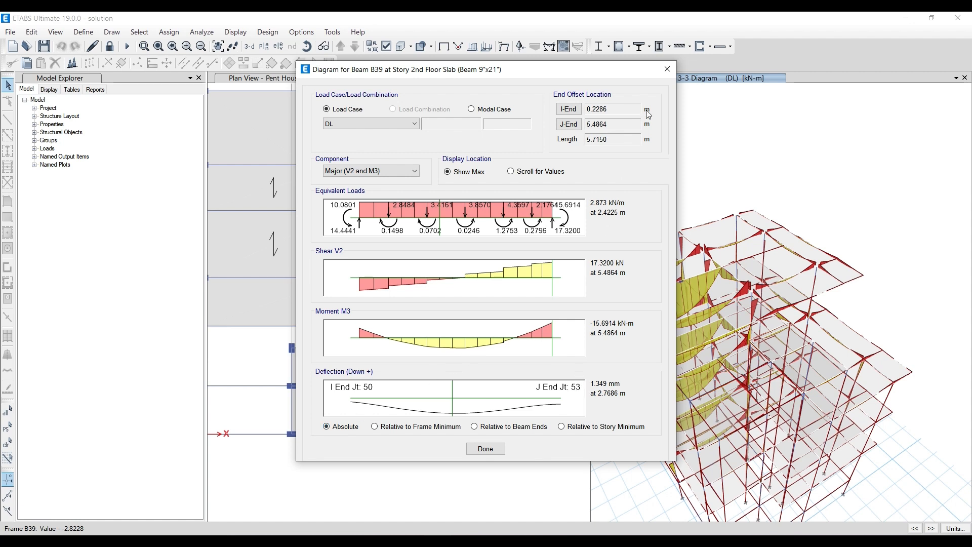
{"action": "left_click", "coordinate": [667, 69]}
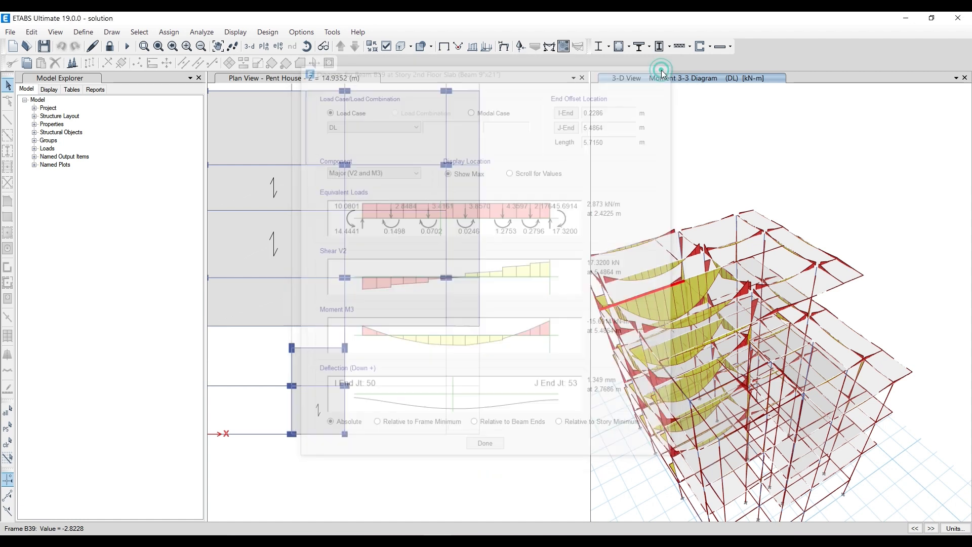
Unlock the model for editing and accept deleting its analysis results
{"action": "scroll", "coordinate": [335, 247], "scroll_direction": "down", "scroll_amount": 2}
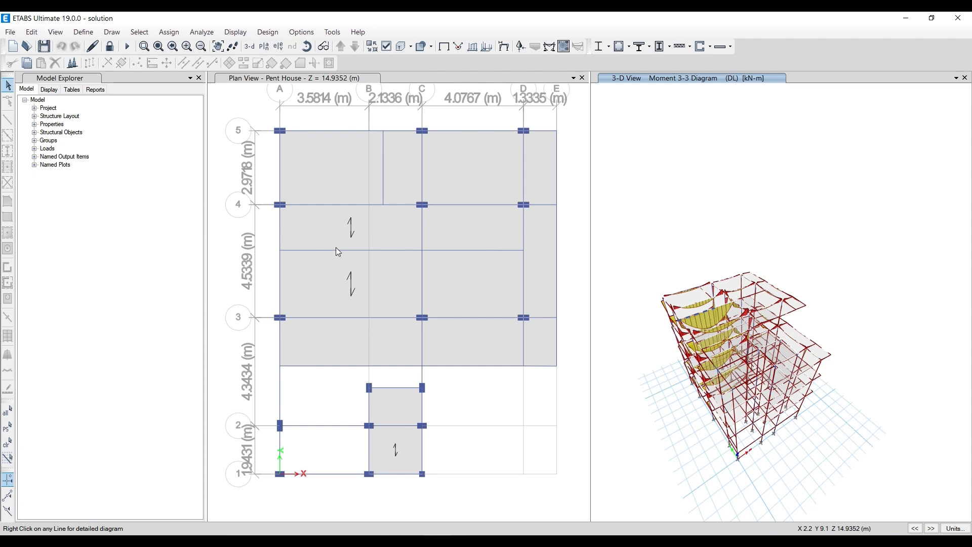
{"action": "scroll", "coordinate": [335, 247], "scroll_direction": "down", "scroll_amount": 2}
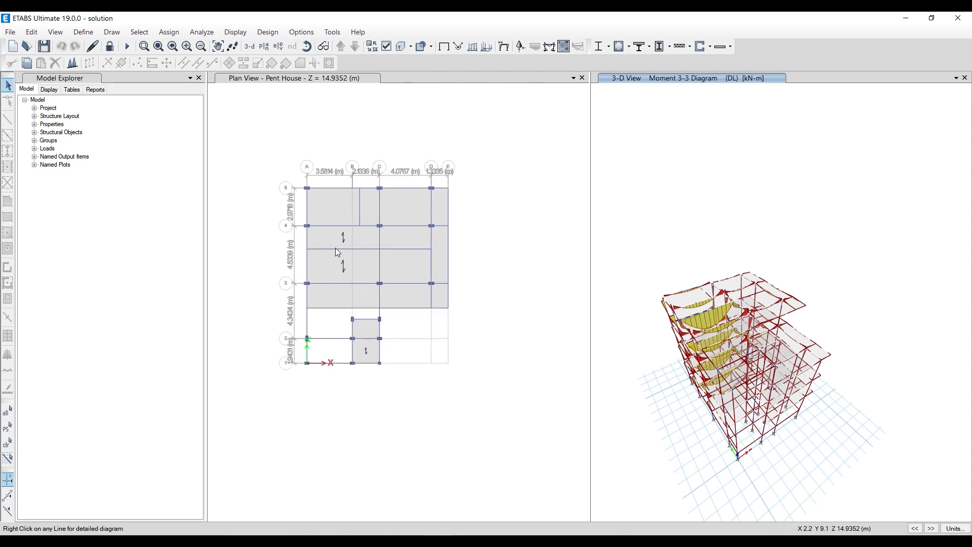
{"action": "left_click", "coordinate": [506, 278]}
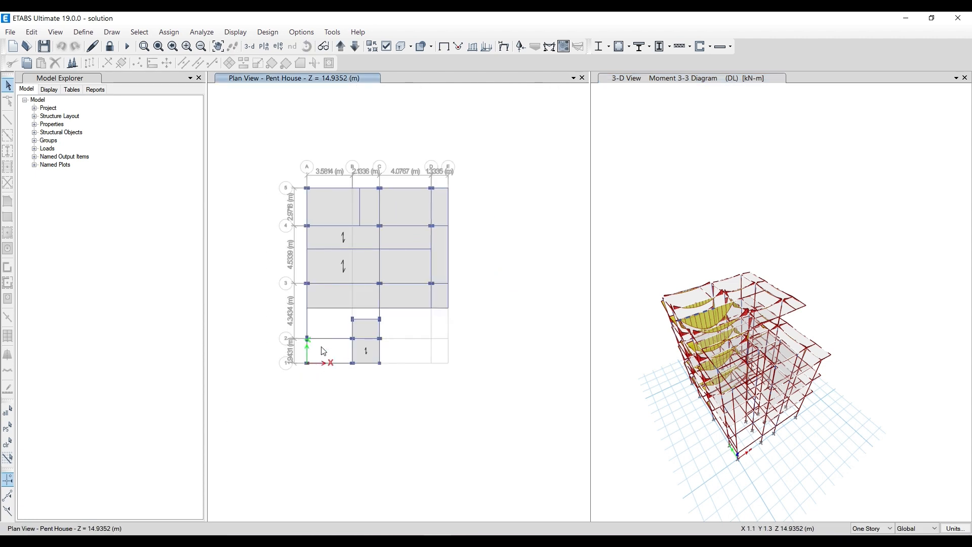
{"action": "scroll", "coordinate": [321, 347], "scroll_direction": "up", "scroll_amount": 3}
{"action": "scroll", "coordinate": [323, 352], "scroll_direction": "up", "scroll_amount": 1}
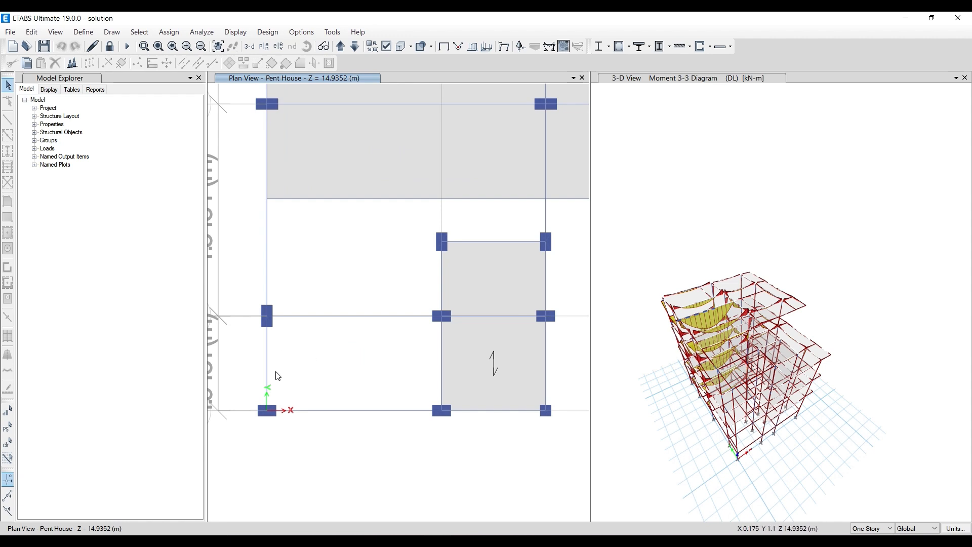
{"action": "left_click", "coordinate": [169, 238]}
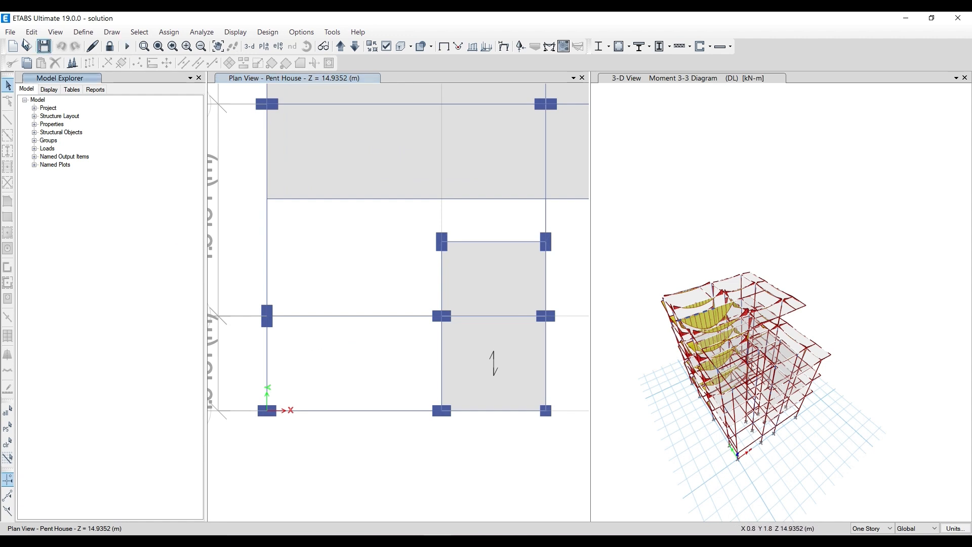
{"action": "left_click", "coordinate": [106, 47]}
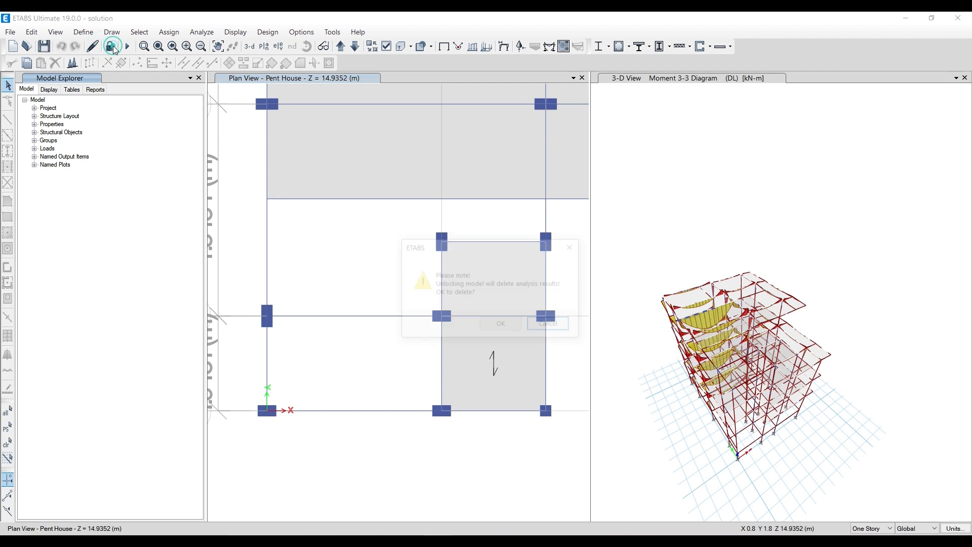
{"action": "left_click", "coordinate": [500, 325]}
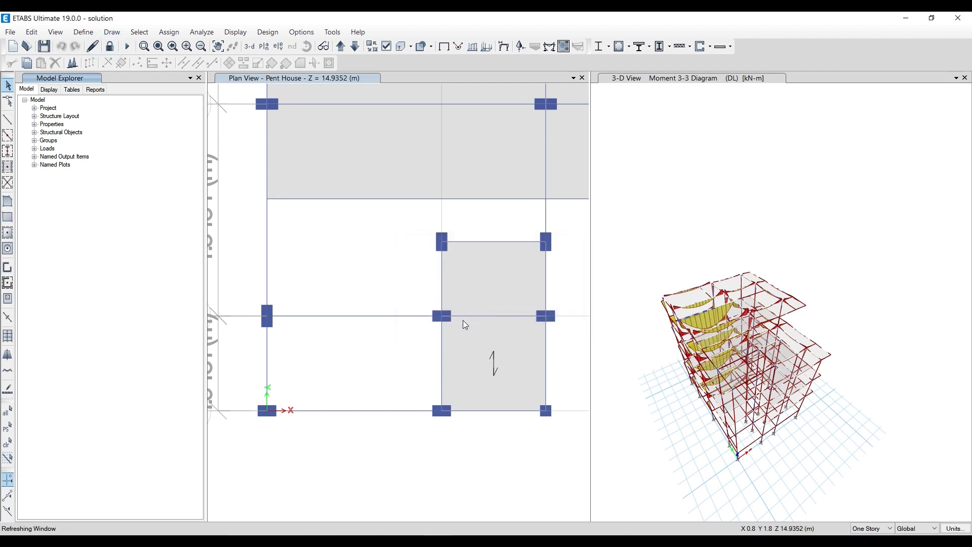
Draw a Stair Slab 6" One Way panel between grids A-B and 1-2 on the Pent House plan
{"action": "left_click", "coordinate": [84, 33]}
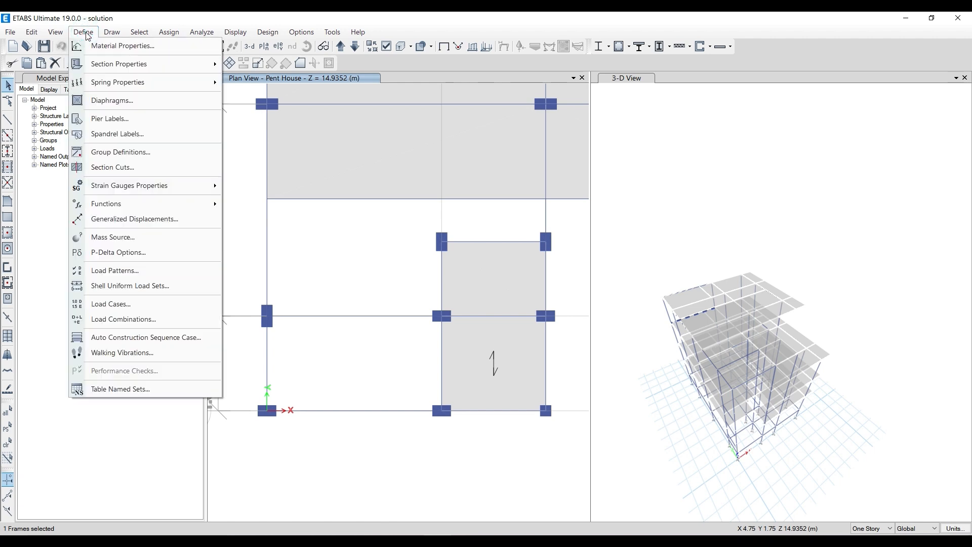
{"action": "left_click", "coordinate": [101, 34]}
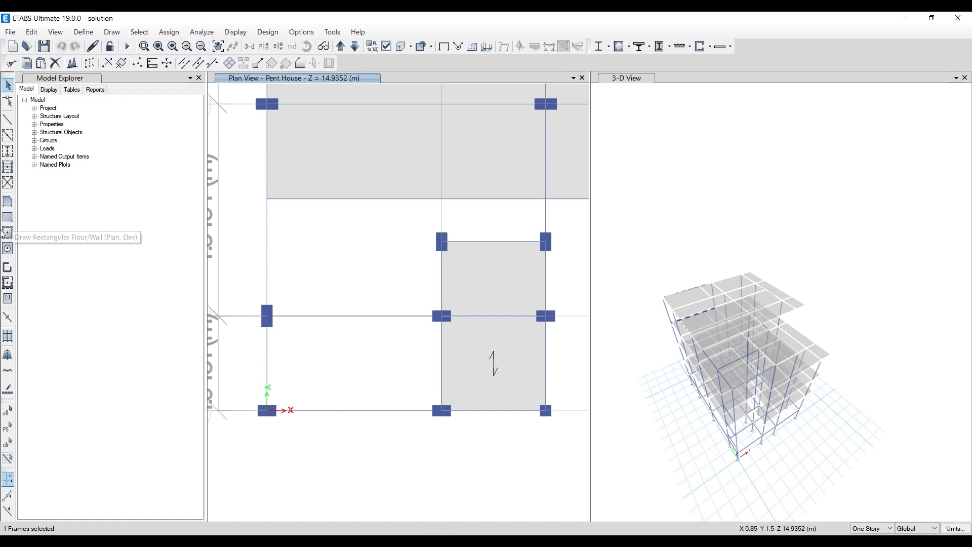
{"action": "left_click", "coordinate": [8, 201]}
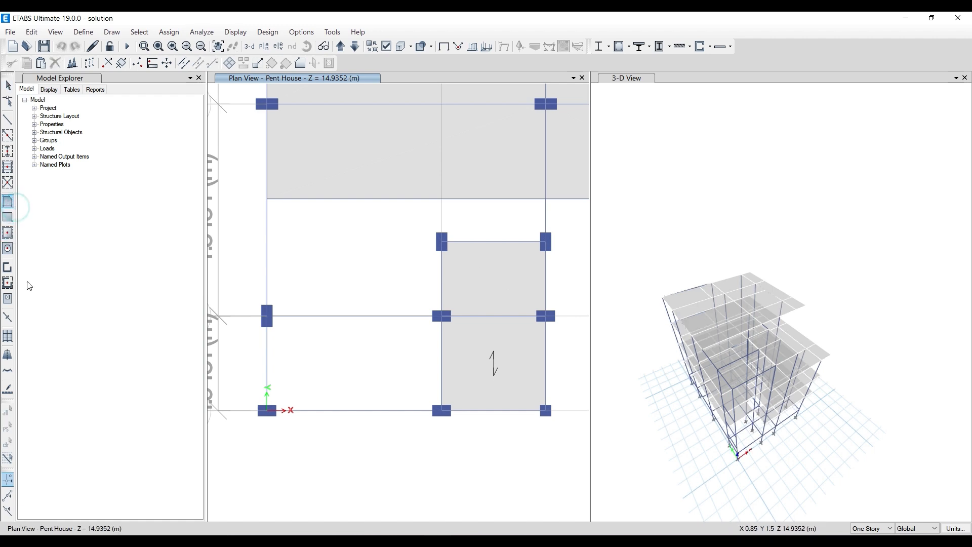
{"action": "left_click", "coordinate": [151, 429]}
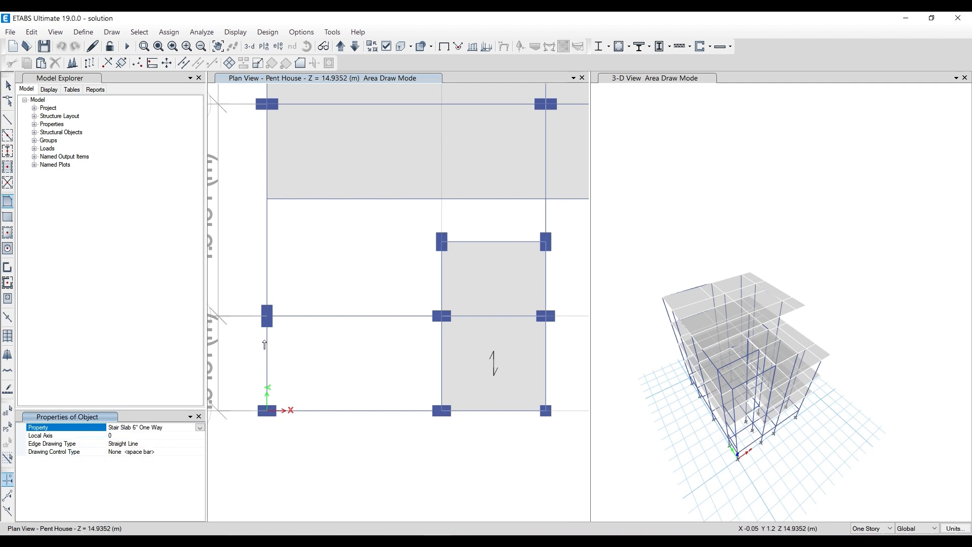
{"action": "left_click", "coordinate": [267, 316]}
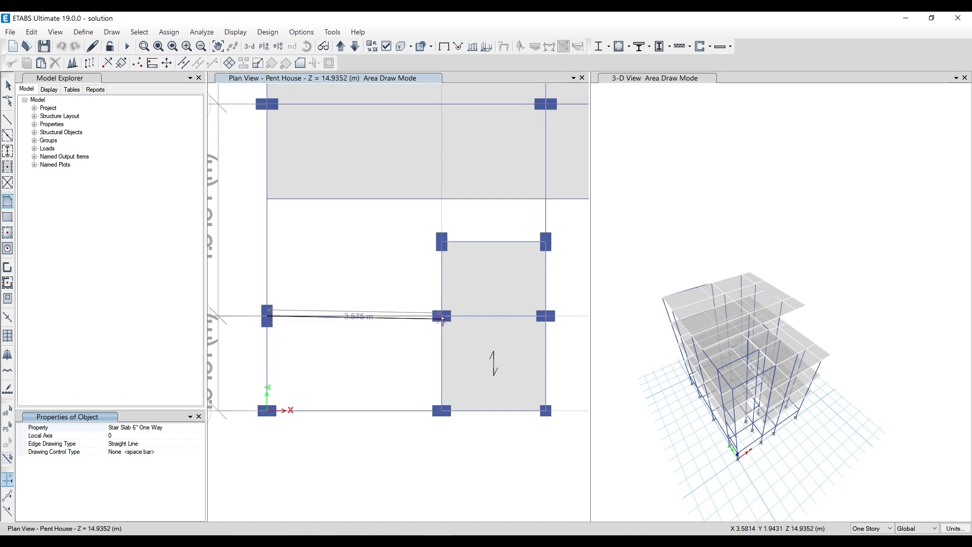
{"action": "left_click", "coordinate": [441, 316]}
{"action": "left_click", "coordinate": [442, 411]}
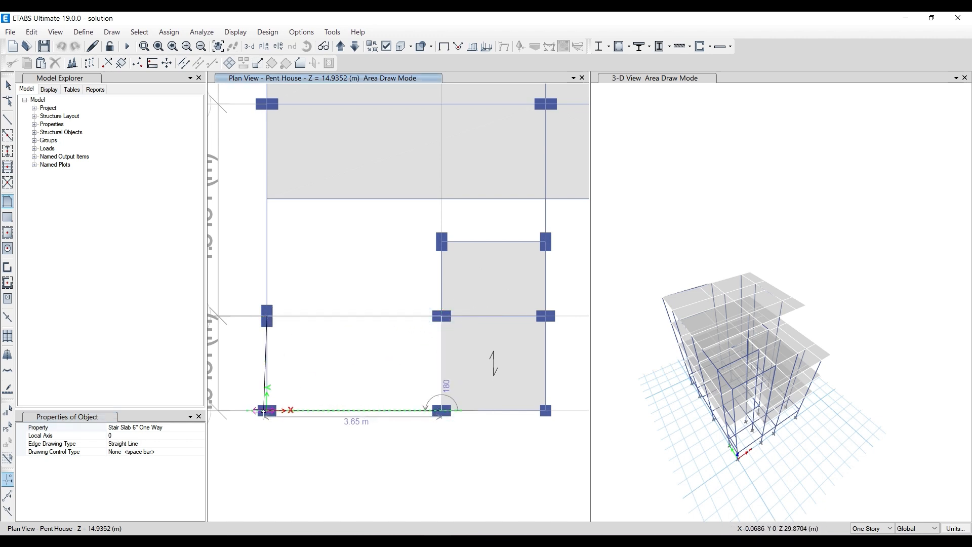
{"action": "left_click", "coordinate": [269, 412]}
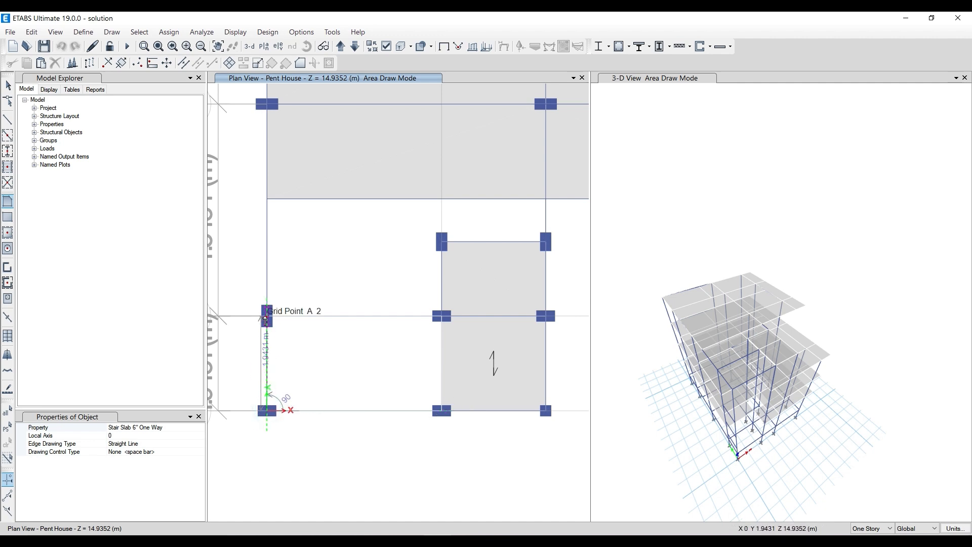
{"action": "double_click", "coordinate": [268, 319]}
{"action": "key", "text": "Escape"}
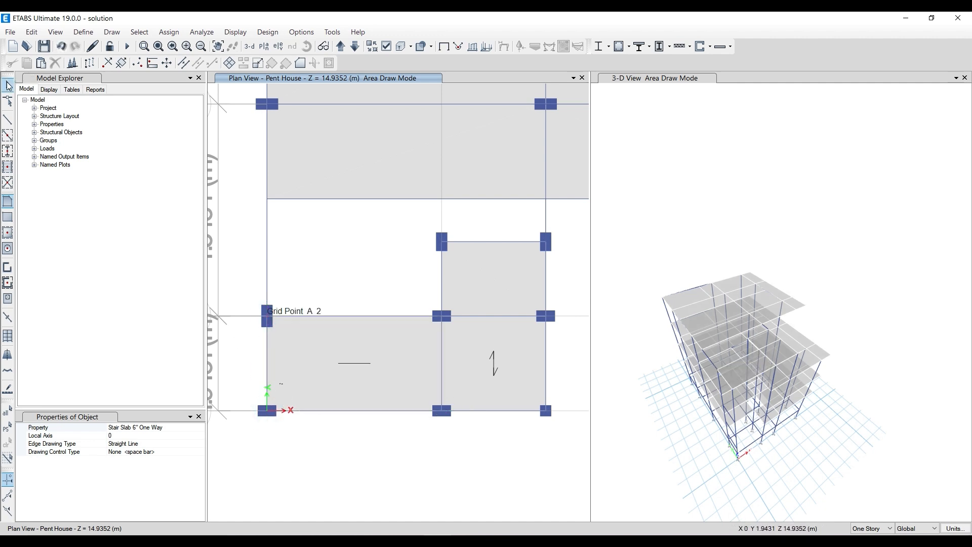
Inspect the new slab panel on the Pent House plan and the building from another angle in the 3-D view
{"action": "scroll", "coordinate": [418, 390], "scroll_direction": "down", "scroll_amount": 6}
{"action": "scroll", "coordinate": [385, 389], "scroll_direction": "up", "scroll_amount": 5}
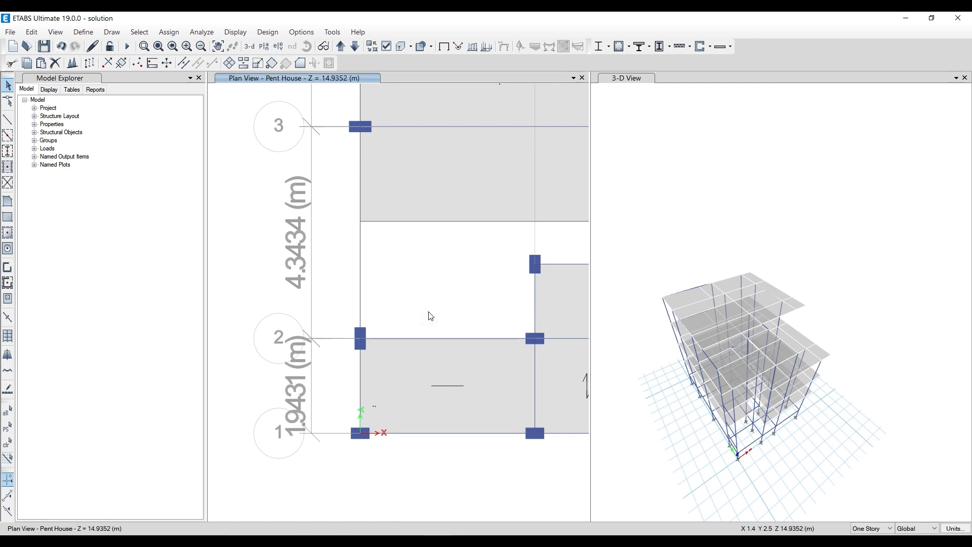
{"action": "scroll", "coordinate": [456, 376], "scroll_direction": "down", "scroll_amount": 2}
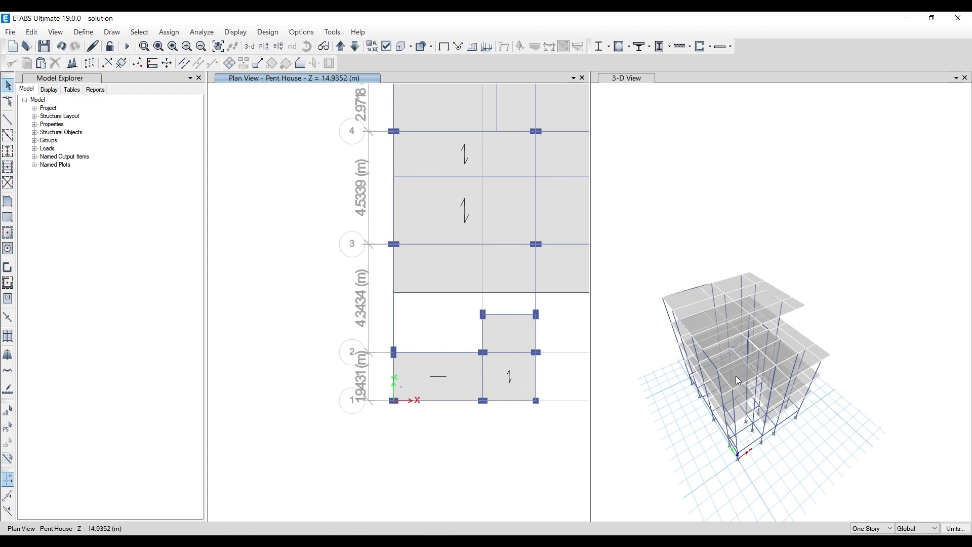
{"action": "middle_click_drag", "start_coordinate": [688, 450], "coordinate": [662, 477], "text": "shift"}
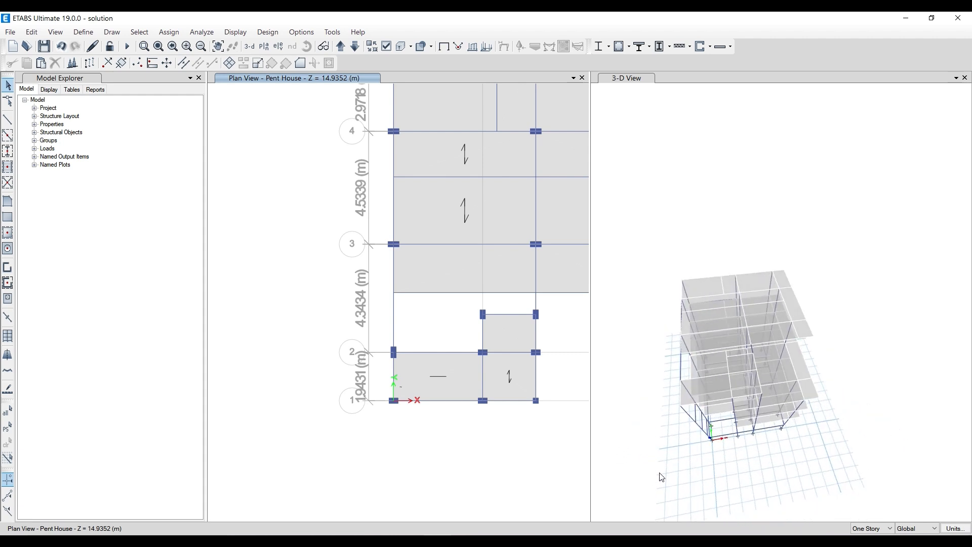
{"action": "scroll", "coordinate": [355, 385], "scroll_direction": "down", "scroll_amount": 2}
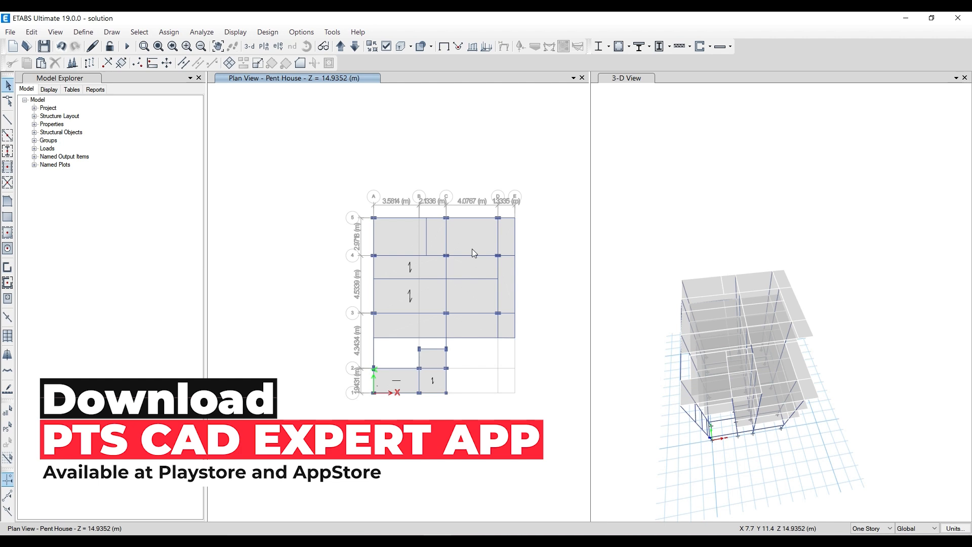
{"action": "scroll", "coordinate": [472, 248], "scroll_direction": "up", "scroll_amount": 2}
{"action": "scroll", "coordinate": [431, 295], "scroll_direction": "up", "scroll_amount": 2}
{"action": "scroll", "coordinate": [419, 319], "scroll_direction": "down", "scroll_amount": 2}
{"action": "left_click", "coordinate": [431, 309]}
{"action": "left_click", "coordinate": [431, 309]}
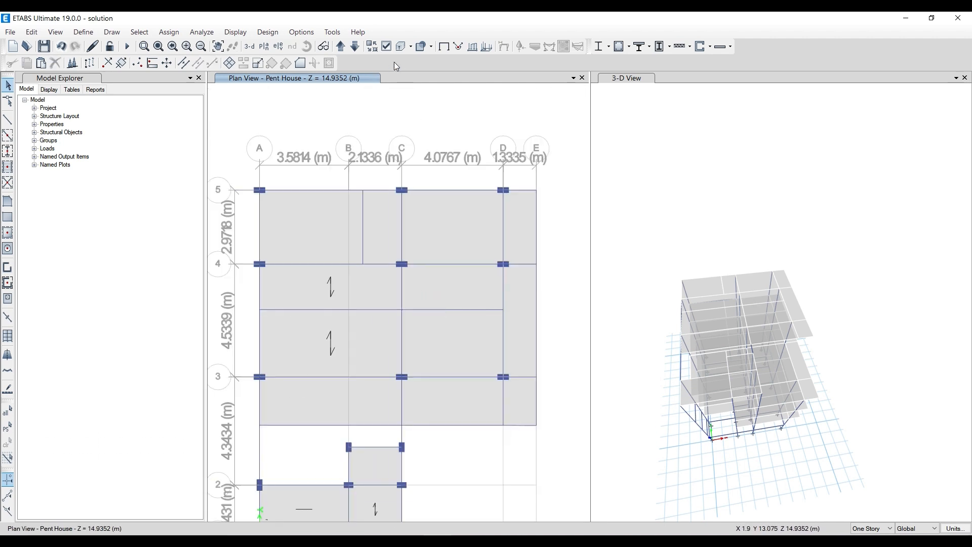
{"action": "left_click", "coordinate": [358, 33]}
{"action": "left_click", "coordinate": [424, 18]}
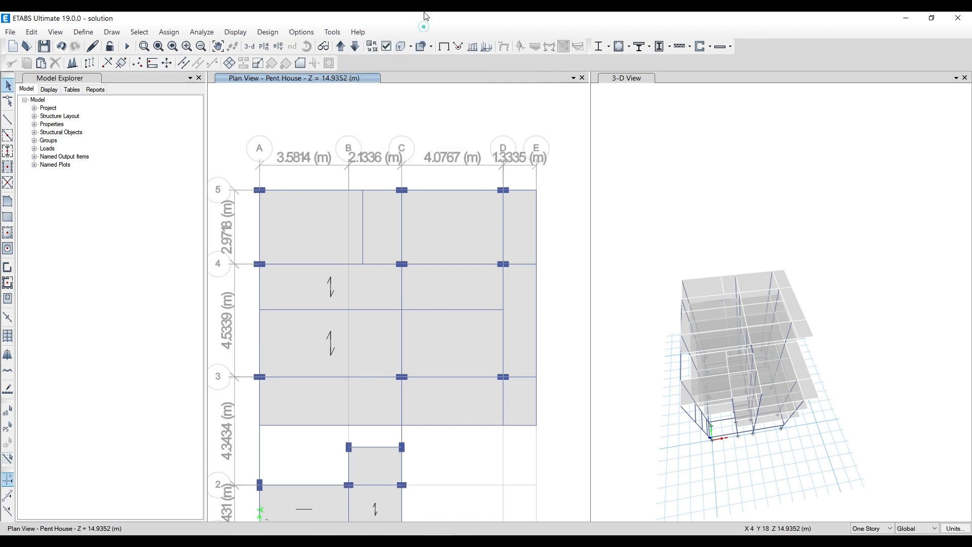
Show the frame end releases on the Pent House plan view, leaving no frame selected
{"action": "left_click", "coordinate": [399, 47]}
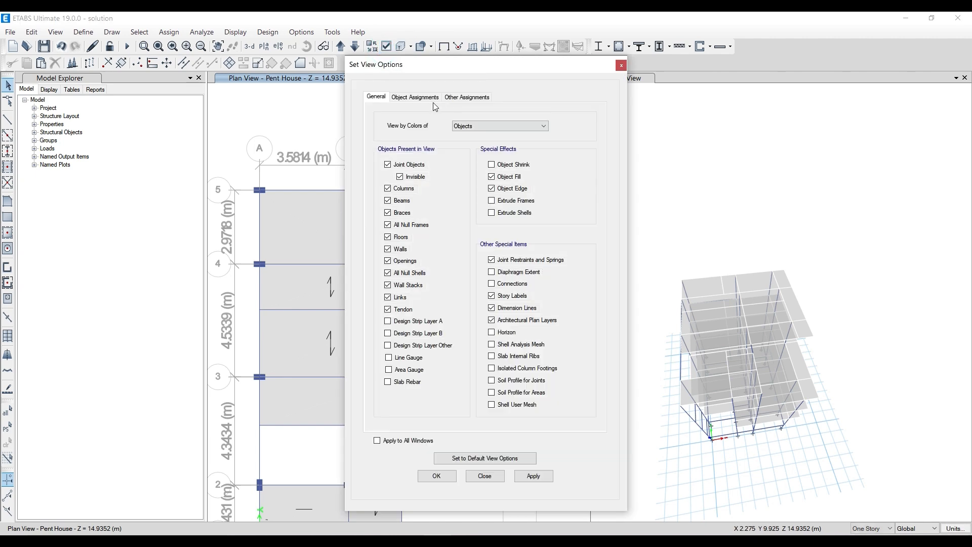
{"action": "left_click", "coordinate": [419, 99]}
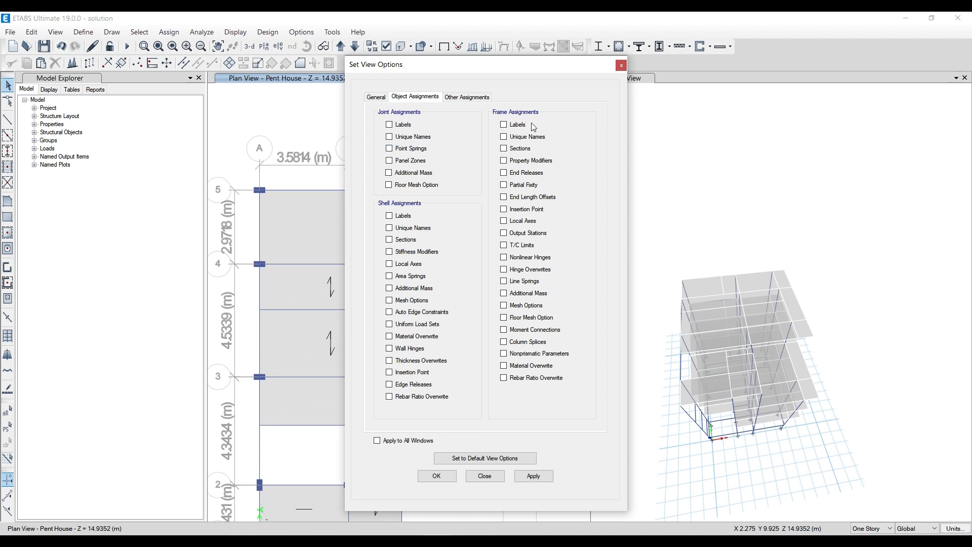
{"action": "left_click", "coordinate": [523, 173]}
{"action": "left_click", "coordinate": [534, 476]}
{"action": "left_click_drag", "start_coordinate": [440, 66], "coordinate": [695, 69]}
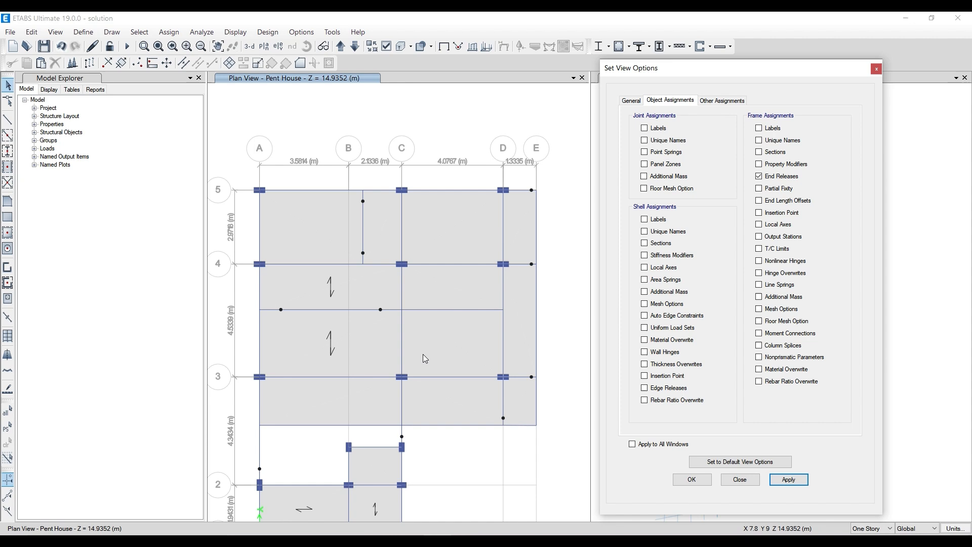
{"action": "left_click", "coordinate": [442, 309]}
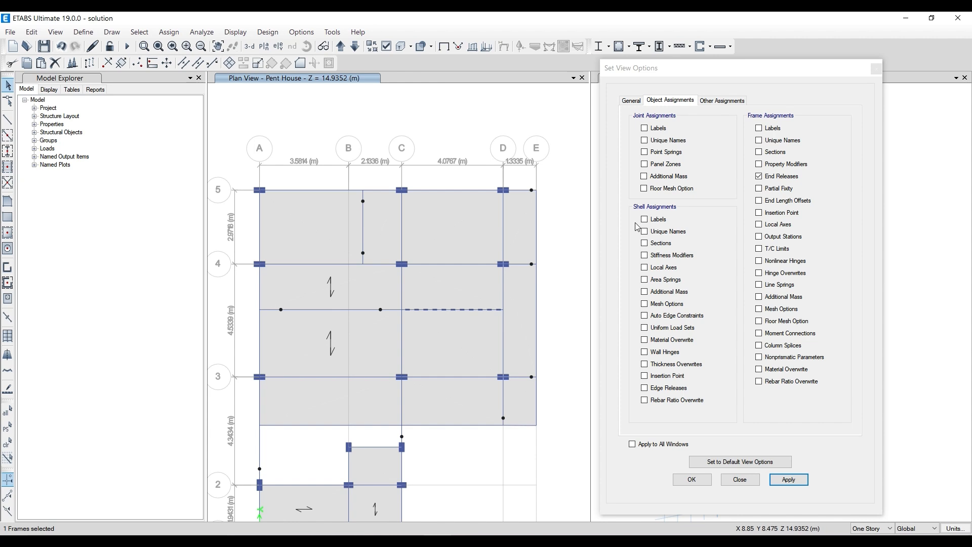
{"action": "left_click", "coordinate": [876, 69]}
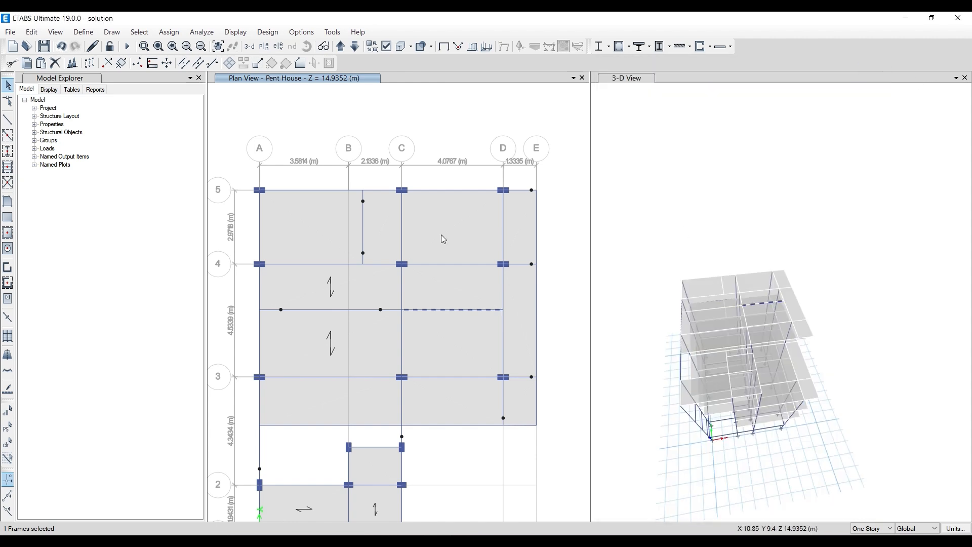
{"action": "left_click", "coordinate": [448, 310]}
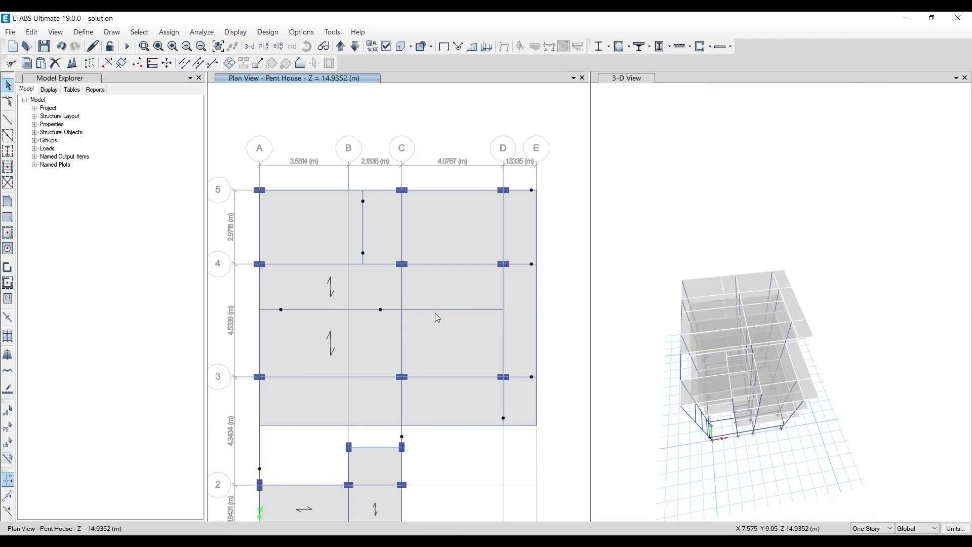
Examine the end releases on the Pent House plan, especially at the beams around the staircase area near grids A-C and 1-3
{"action": "scroll", "coordinate": [400, 281], "scroll_direction": "down", "scroll_amount": 1}
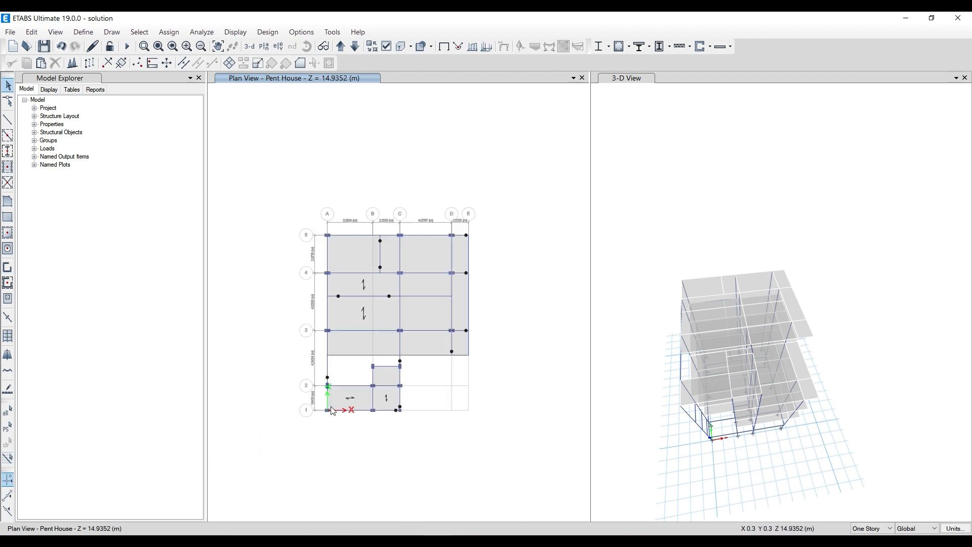
{"action": "scroll", "coordinate": [332, 411], "scroll_direction": "up", "scroll_amount": 2}
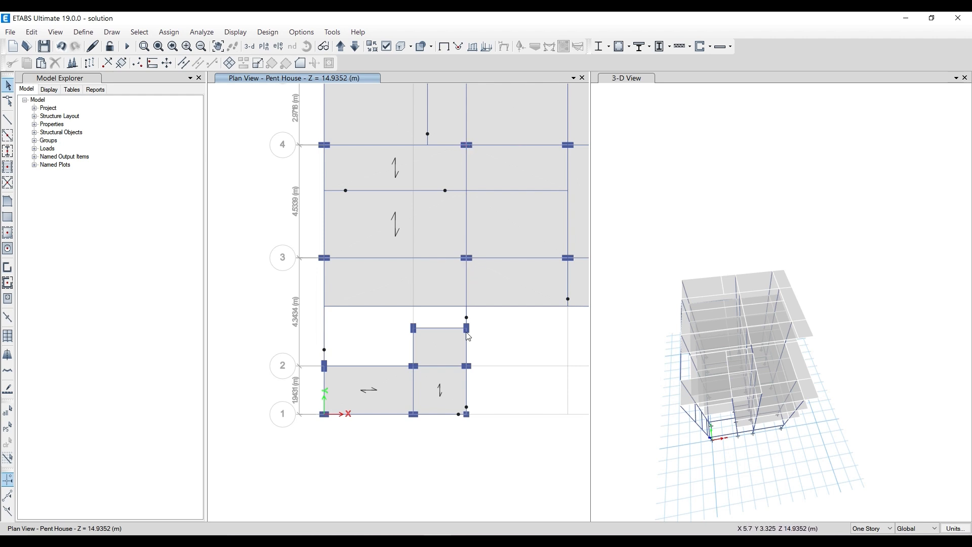
{"action": "scroll", "coordinate": [320, 412], "scroll_direction": "down", "scroll_amount": 3}
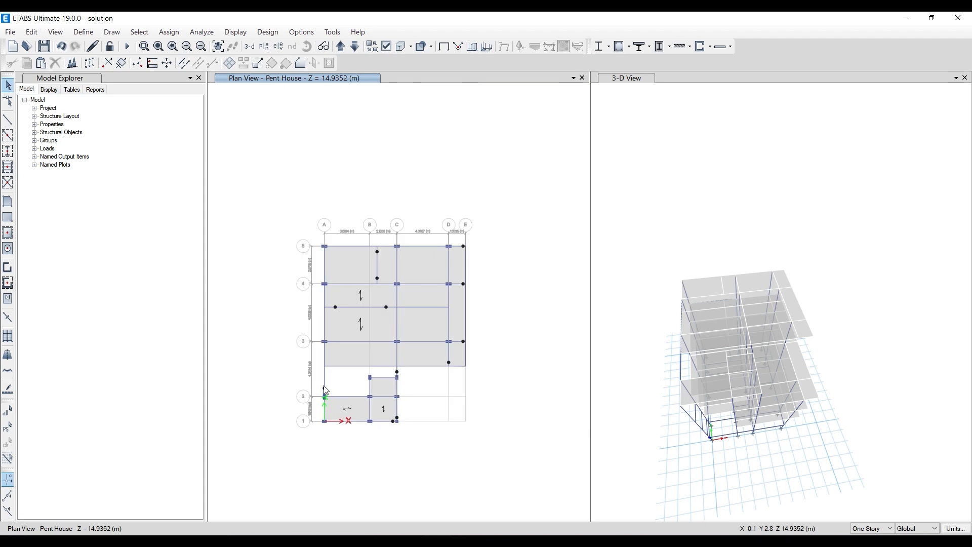
{"action": "scroll", "coordinate": [325, 391], "scroll_direction": "up", "scroll_amount": 3}
{"action": "left_click", "coordinate": [325, 390]}
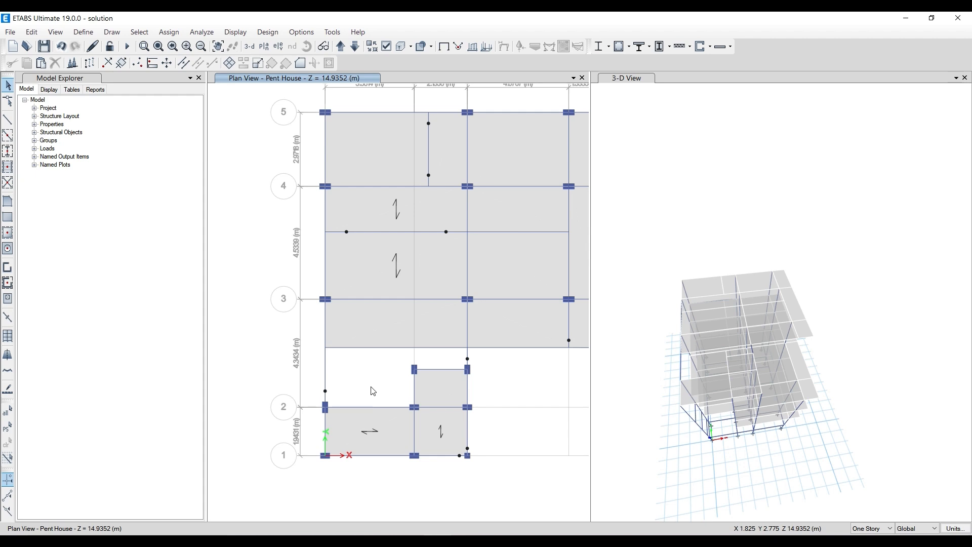
Switch to the browser and view the Structural Design Mastery Course with ETABS page down to its payment section
{"action": "key", "text": "alt+Tab"}
{"action": "left_click", "coordinate": [109, 23]}
{"action": "scroll", "coordinate": [247, 239], "scroll_direction": "up", "scroll_amount": 7}
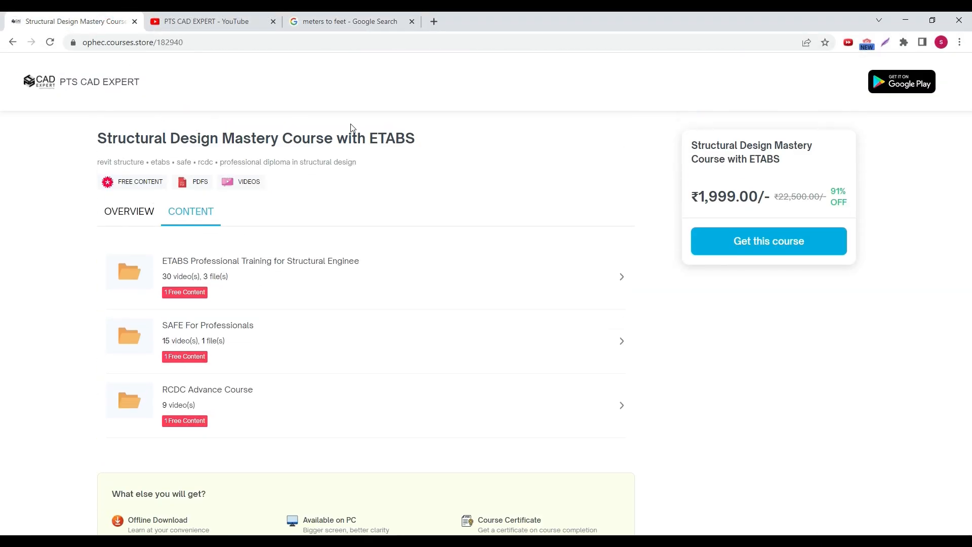
{"action": "scroll", "coordinate": [371, 236], "scroll_direction": "down", "scroll_amount": 5}
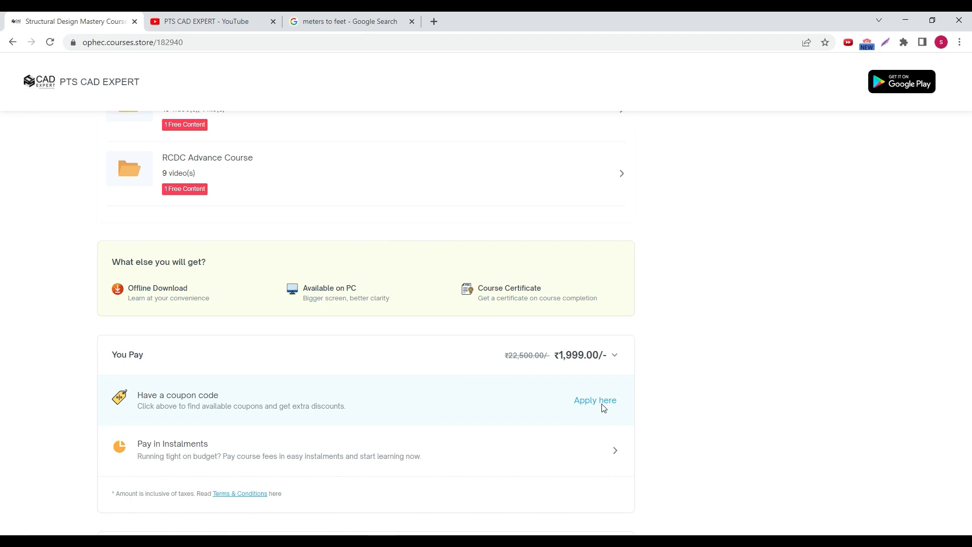
Try to apply a discount coupon code to the Structural Design Mastery Course with ETABS
{"action": "left_click", "coordinate": [597, 401]}
{"action": "left_click", "coordinate": [383, 268]}
{"action": "type", "text": "KHAN"}
{"action": "left_click", "coordinate": [624, 272]}
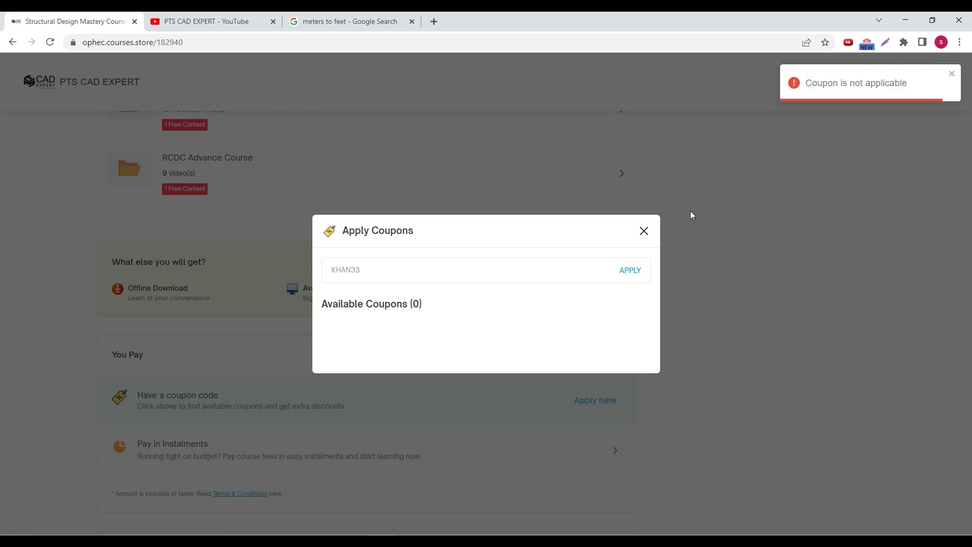
{"action": "left_click", "coordinate": [643, 231]}
{"action": "left_click", "coordinate": [952, 74]}
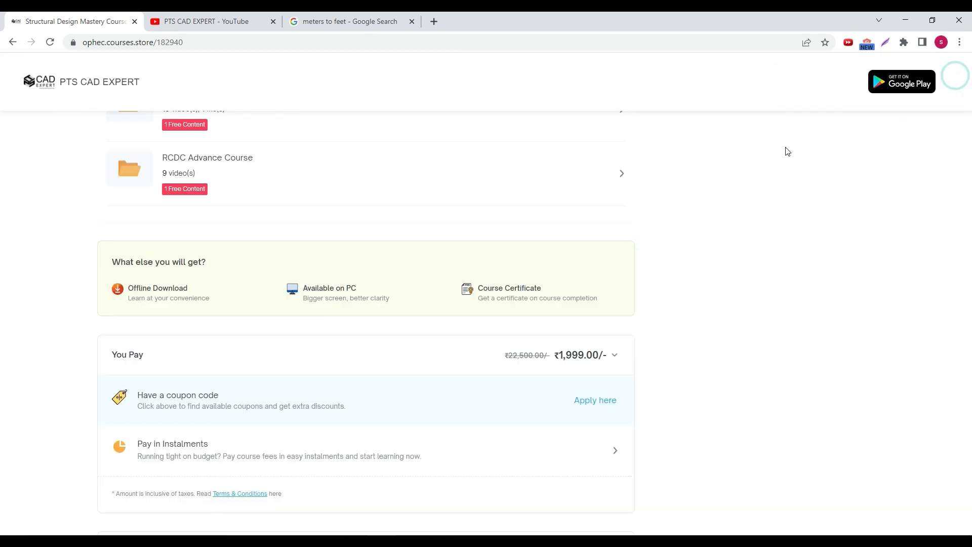
Review the course's content folders, then open the ETABS Professional Training folder and look through its lesson videos
{"action": "scroll", "coordinate": [516, 243], "scroll_direction": "up", "scroll_amount": 5}
{"action": "scroll", "coordinate": [282, 275], "scroll_direction": "down", "scroll_amount": 4}
{"action": "scroll", "coordinate": [284, 276], "scroll_direction": "up", "scroll_amount": 4}
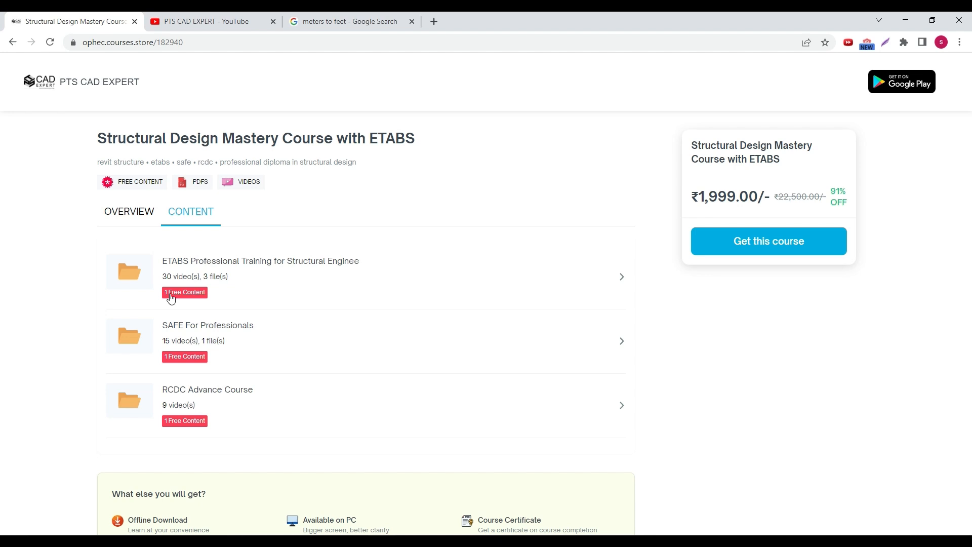
{"action": "scroll", "coordinate": [174, 296], "scroll_direction": "down", "scroll_amount": 1}
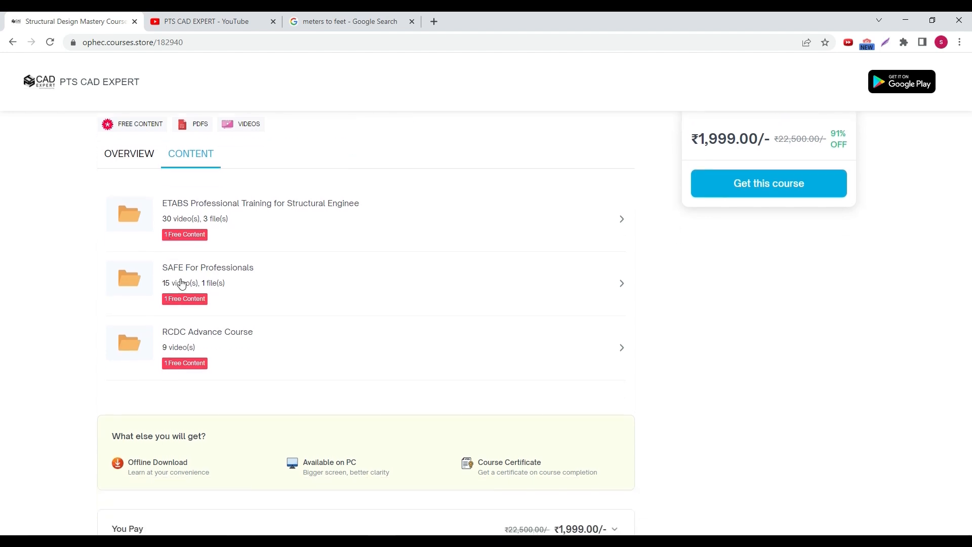
{"action": "left_click", "coordinate": [232, 243]}
{"action": "scroll", "coordinate": [239, 347], "scroll_direction": "down", "scroll_amount": 5}
{"action": "scroll", "coordinate": [238, 347], "scroll_direction": "up", "scroll_amount": 3}
{"action": "scroll", "coordinate": [239, 350], "scroll_direction": "down", "scroll_amount": 6}
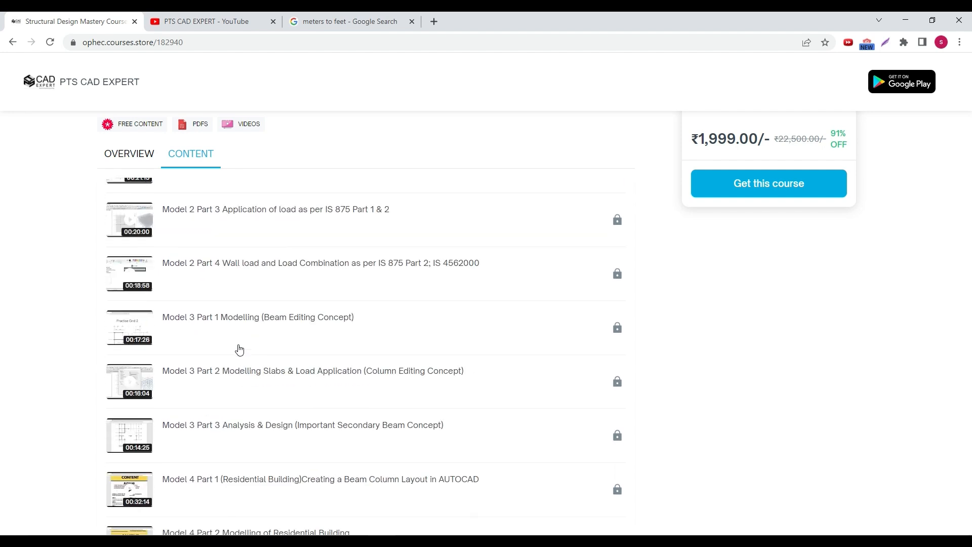